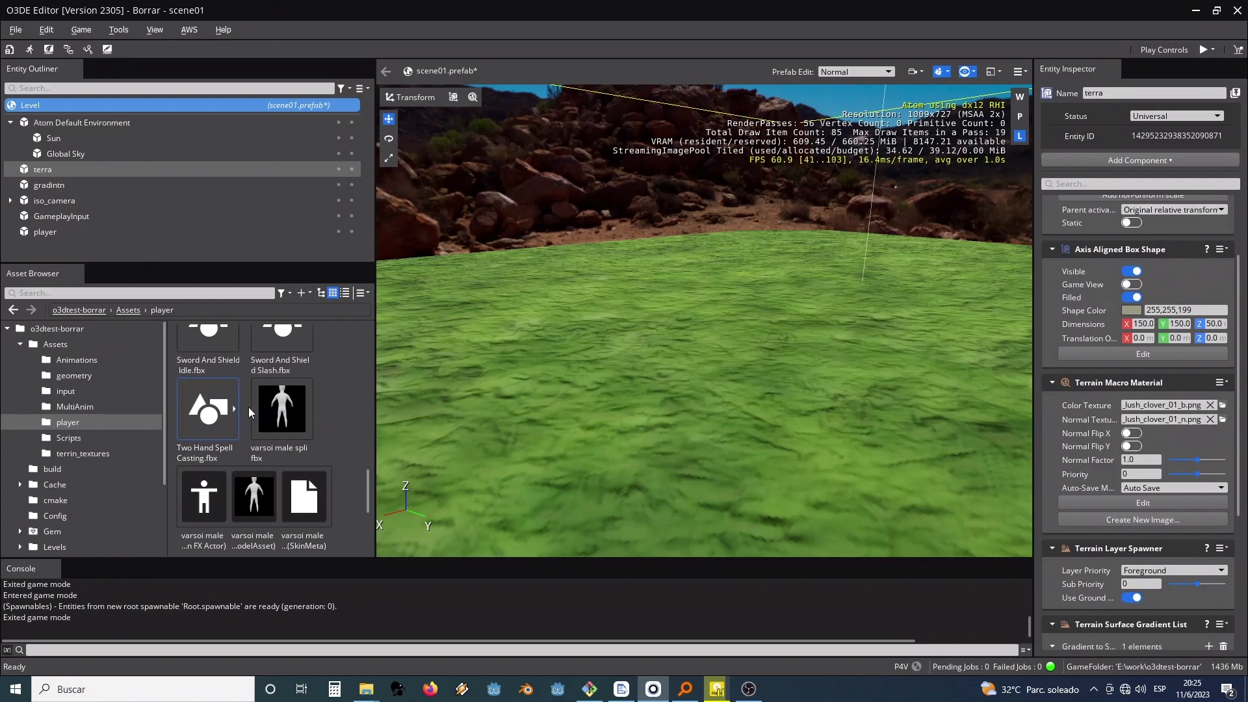
pyautogui.scroll(10, 244, 406)
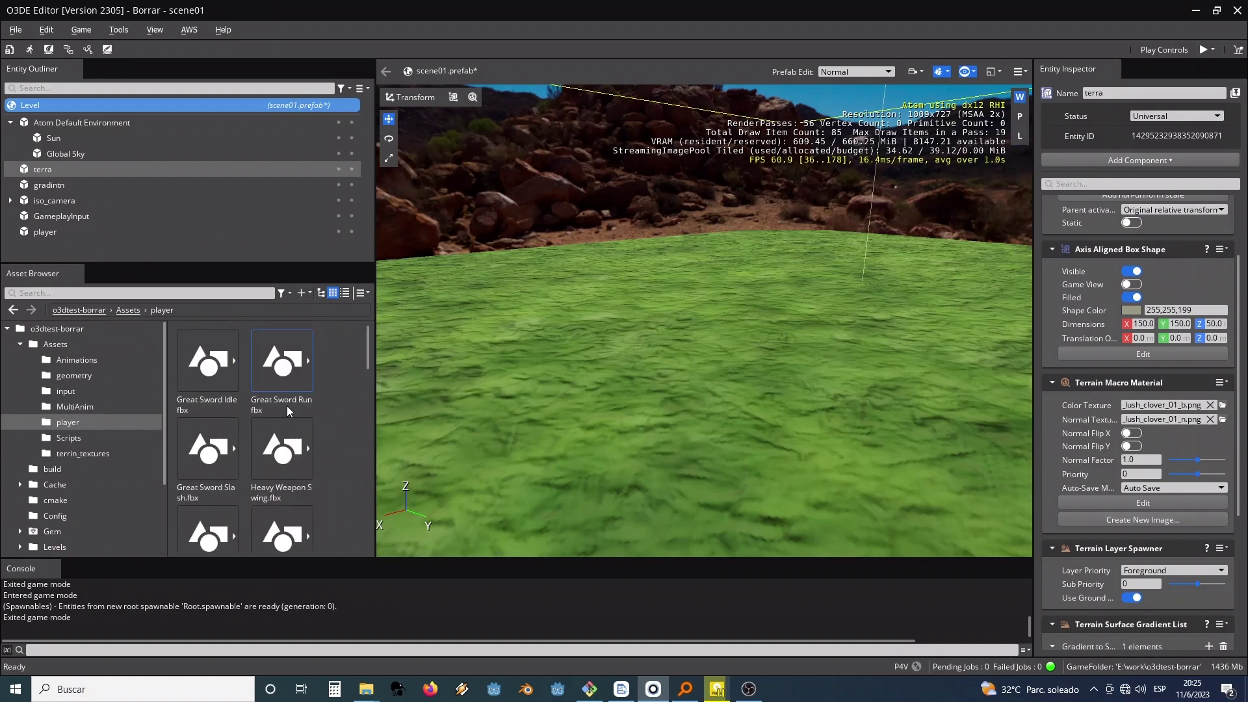
pyautogui.click(235, 371)
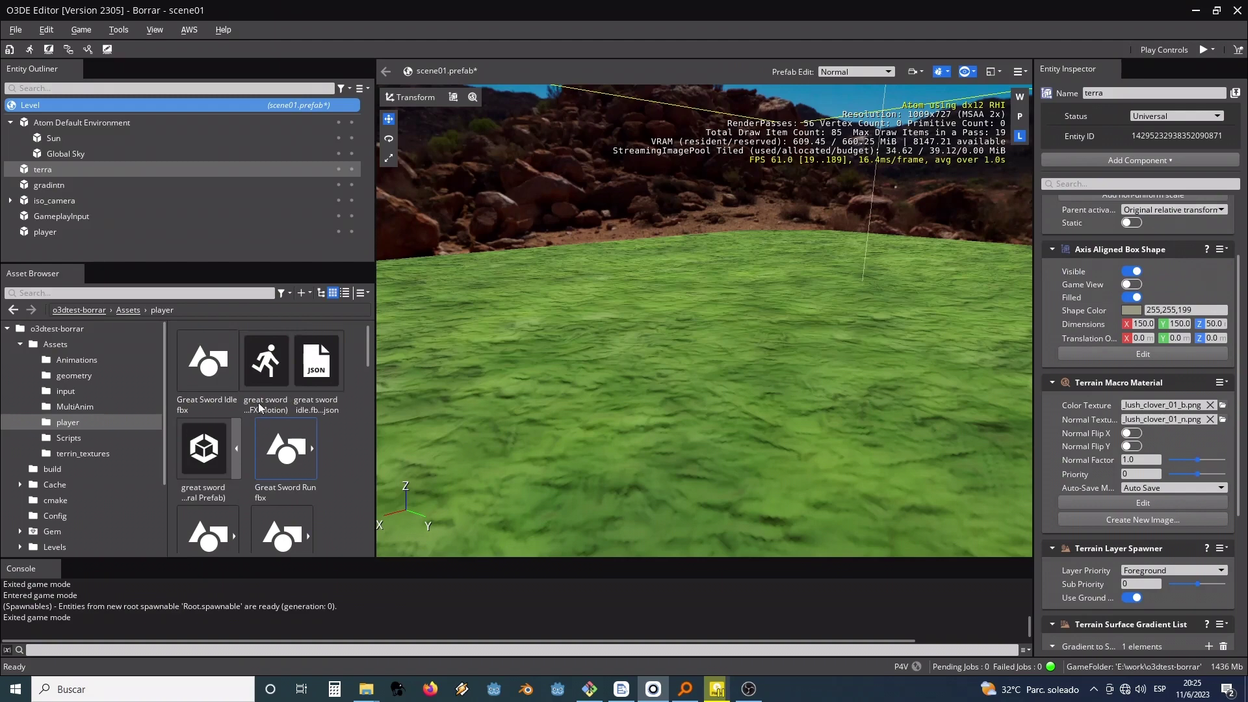
pyautogui.click(235, 448)
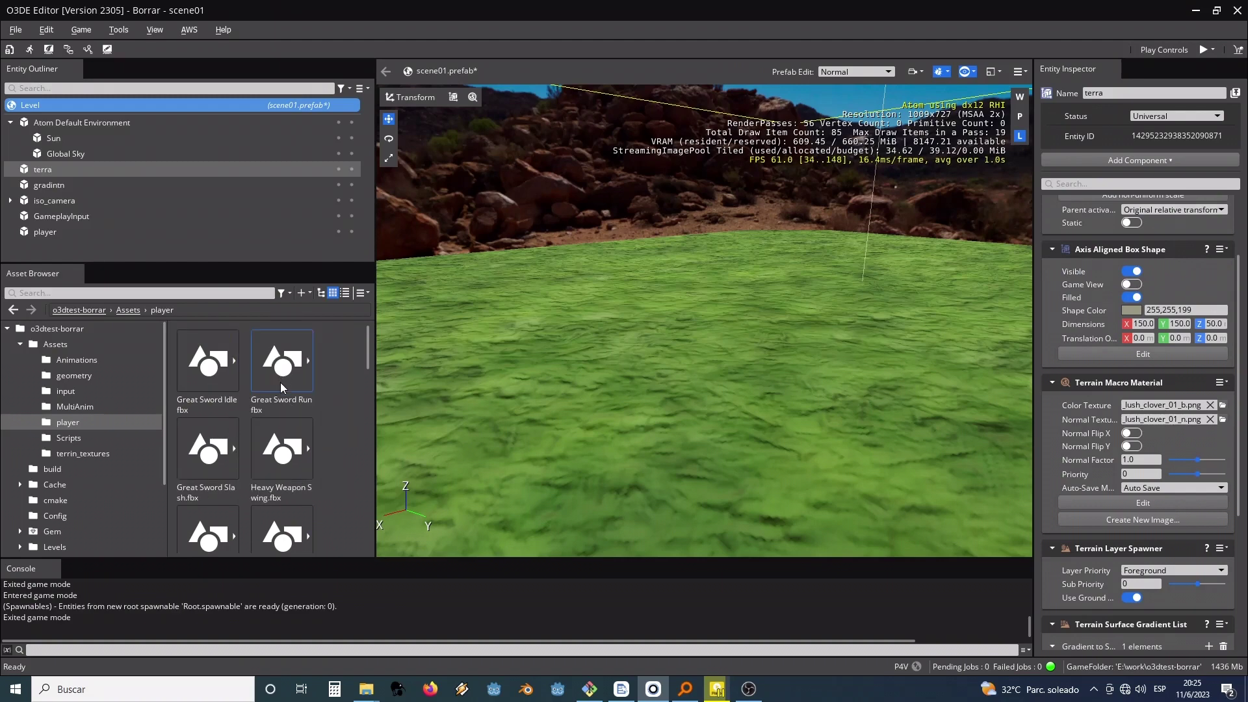
pyautogui.rightClick(216, 379)
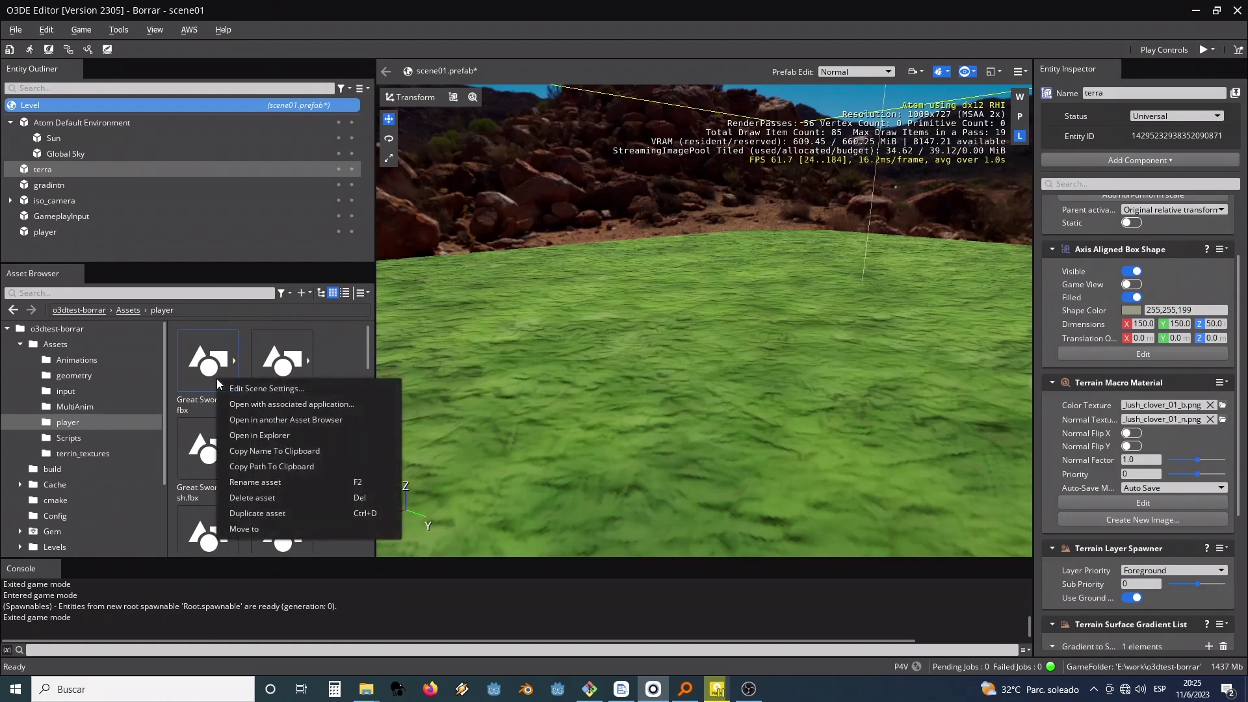
pyautogui.click(451, 443)
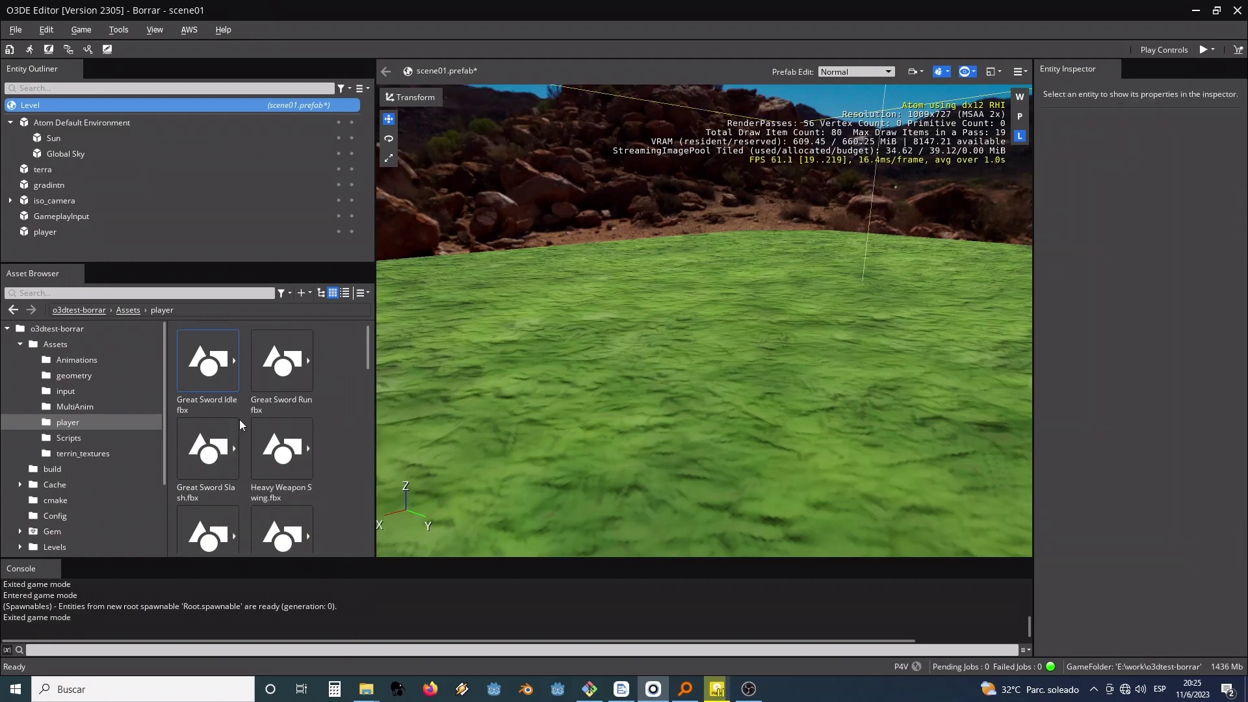
# Step: Open the player folder in File Explorer and permanently delete the files from Great Sword Idle to Two Hand Spell Casting, except player.motionset and PlayerAnimGraph.animgraph
pyautogui.rightClick(75, 425)
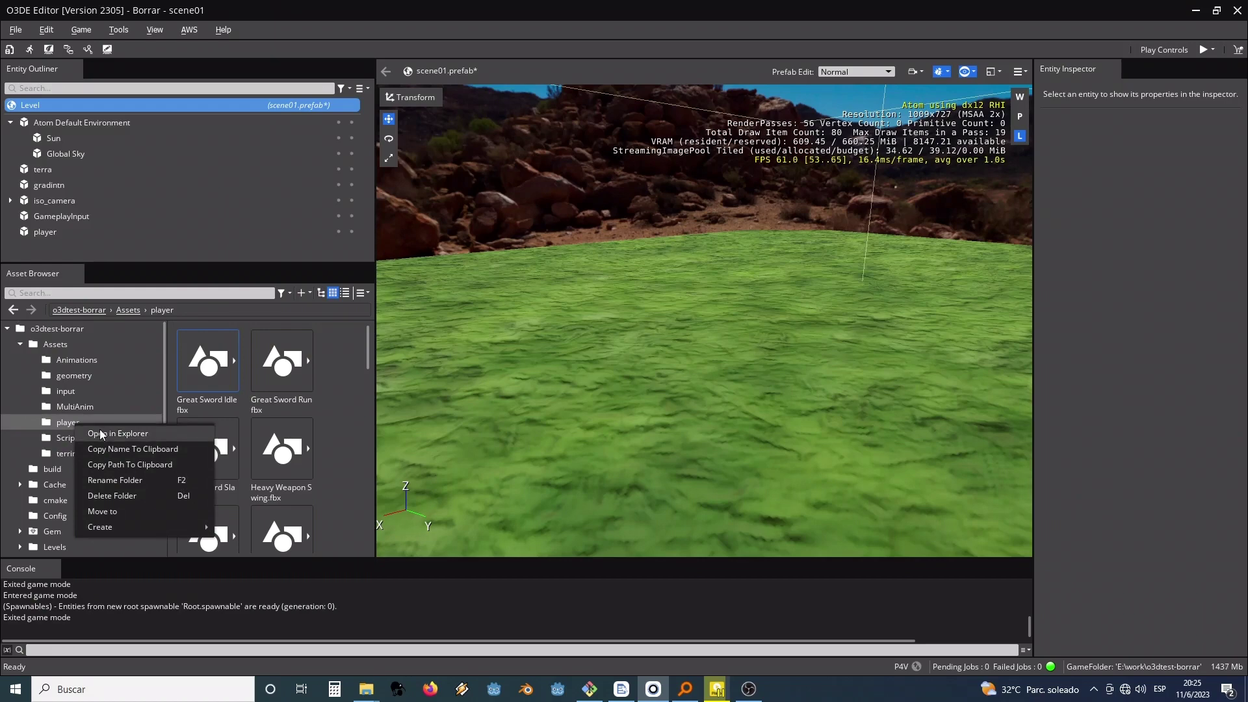
pyautogui.click(100, 429)
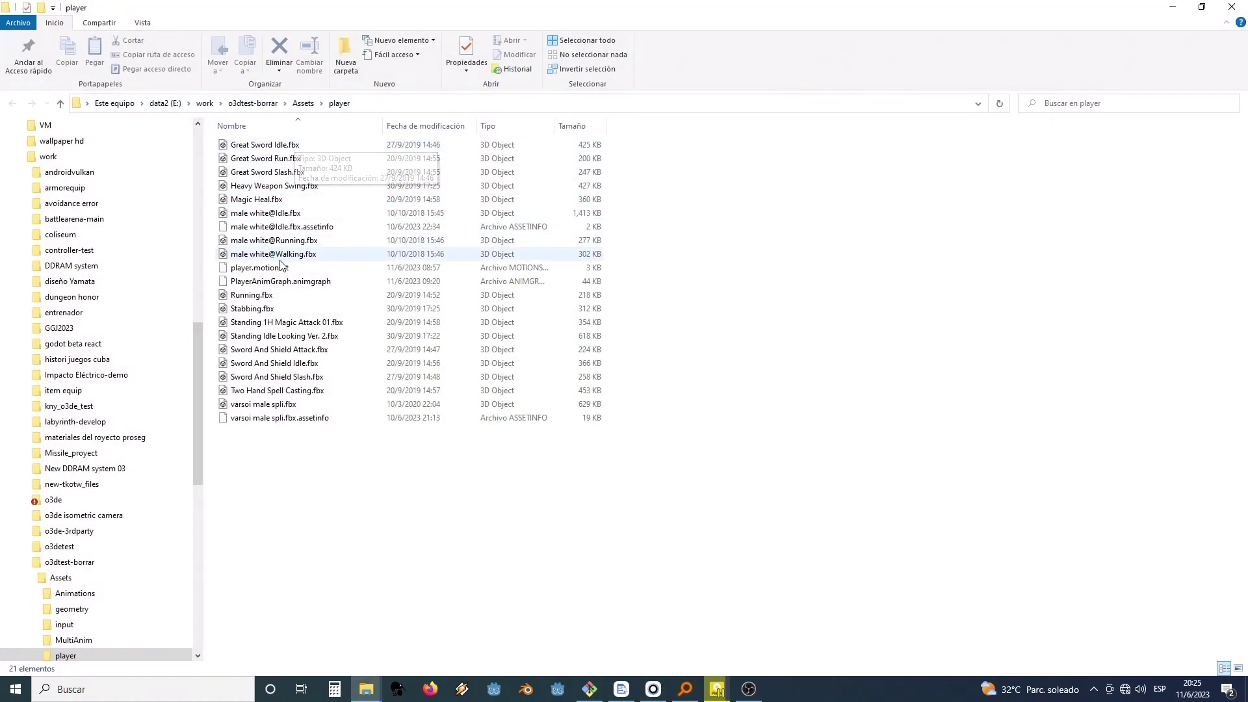
pyautogui.click(279, 391)
pyautogui.keyDown('shift'); pyautogui.click(267, 150); pyautogui.keyUp('shift')
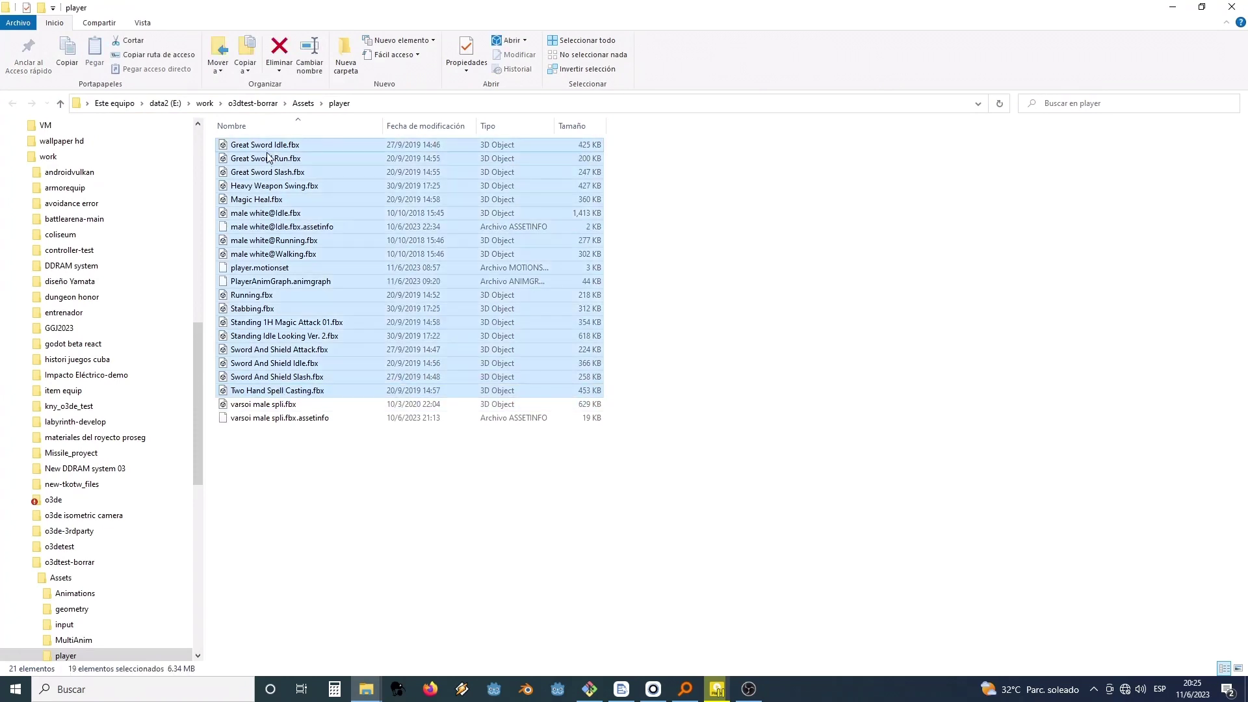
pyautogui.keyDown('ctrl'); pyautogui.click(272, 267); pyautogui.keyUp('ctrl')
pyautogui.keyDown('ctrl'); pyautogui.click(276, 281); pyautogui.keyUp('ctrl')
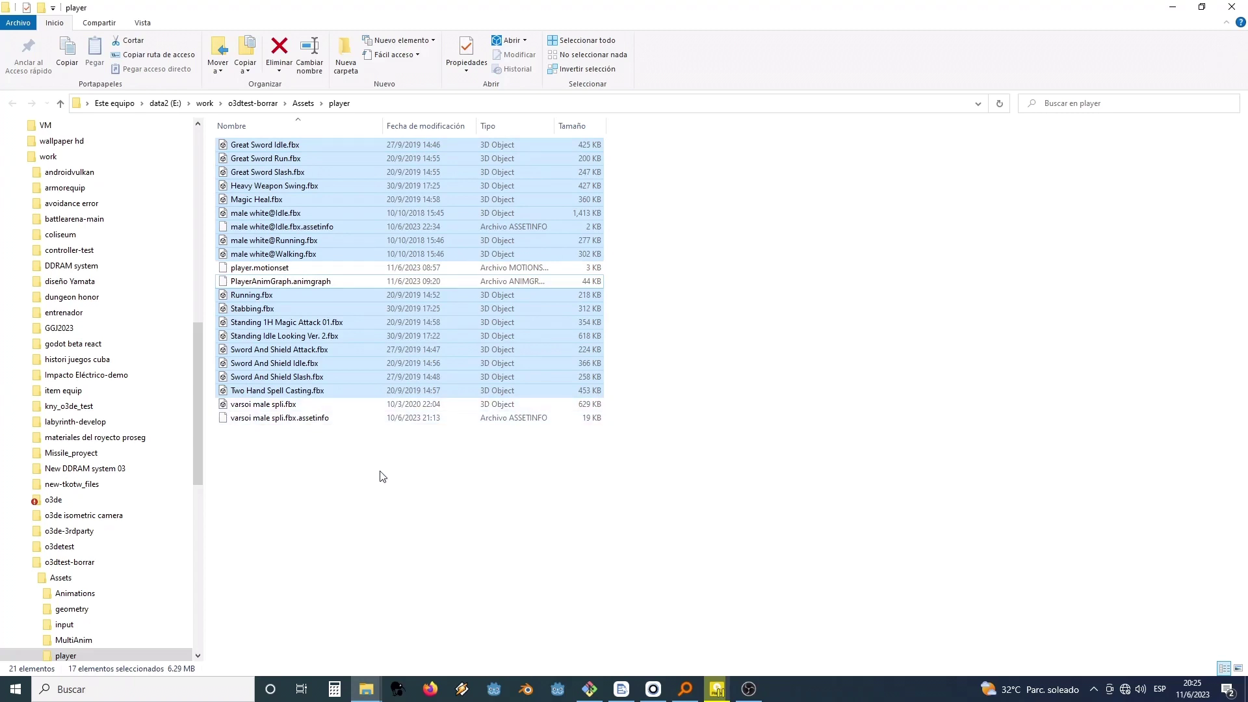
pyautogui.hotkey('shift', 'Delete')
pyautogui.press('Return')
# Step: Return to the O3DE Editor and clear the anim graph and motion set assets from the player entity's Anim Graph component
pyautogui.hotkey('alt', 'Tab')
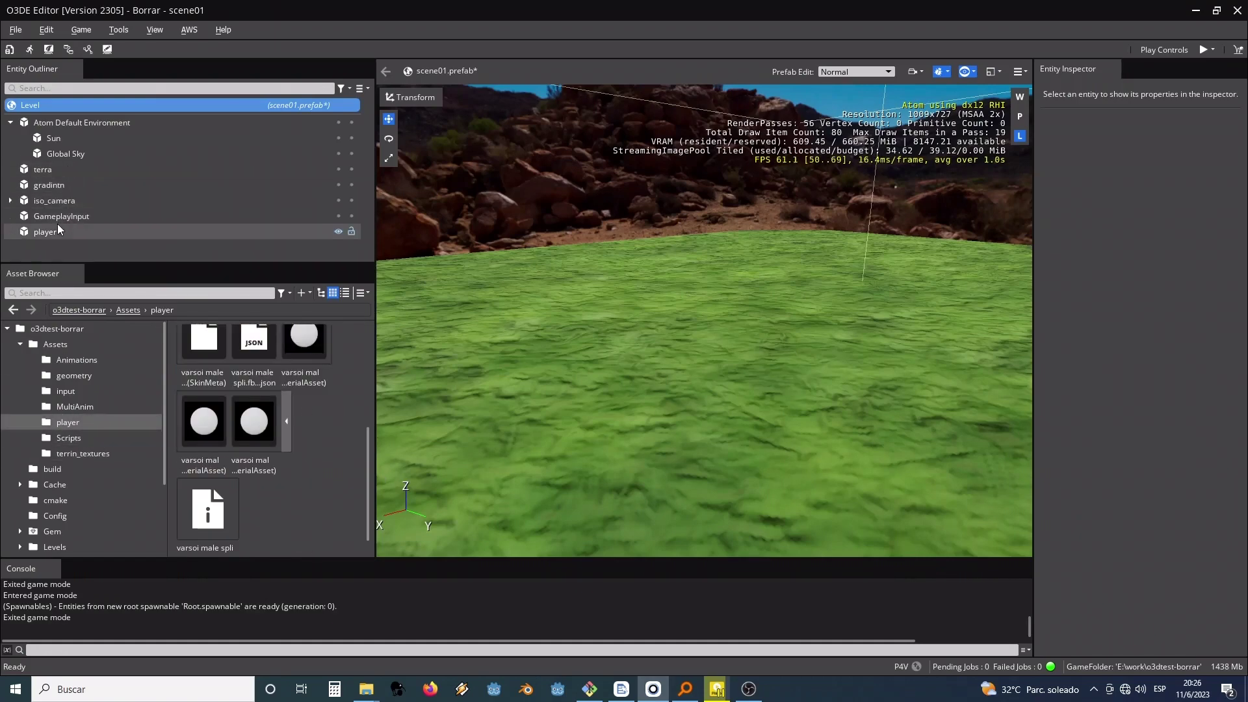
pyautogui.click(97, 232)
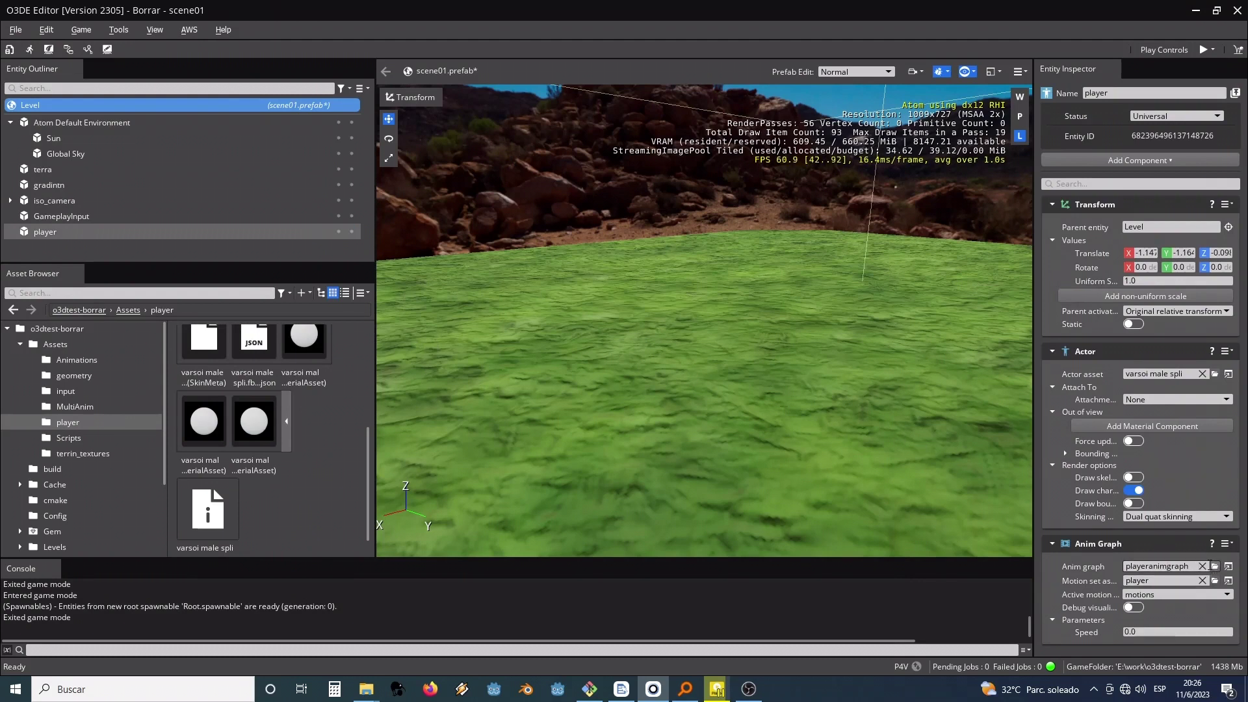
pyautogui.click(1202, 566)
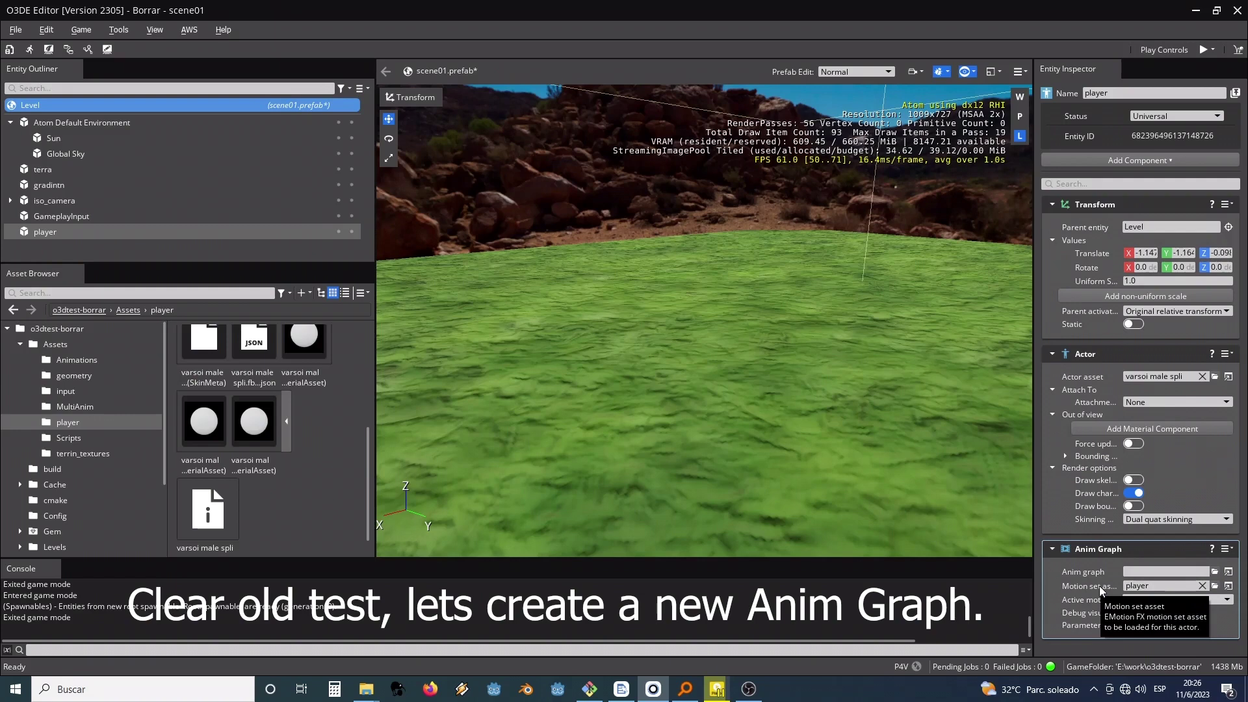
pyautogui.click(1202, 586)
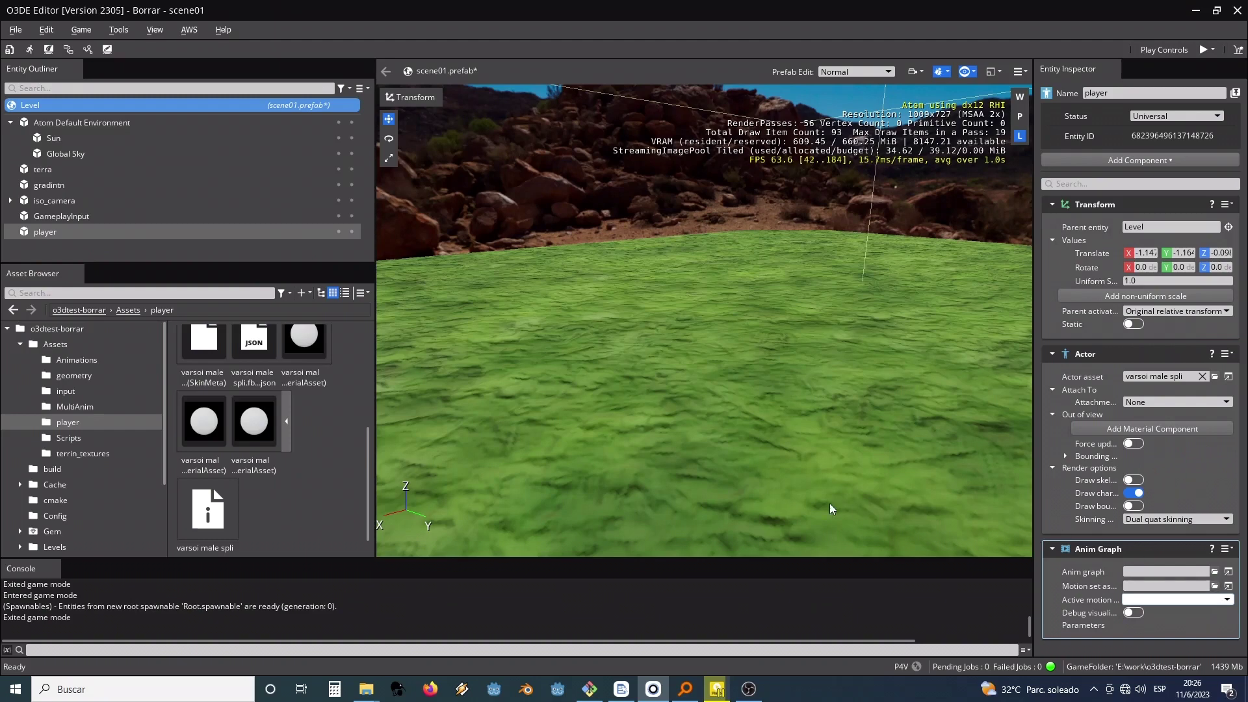
# Step: Open the player's actor asset in the EMotion FX Animation Editor and rename the Default motion set to player_motions
pyautogui.click(1228, 378)
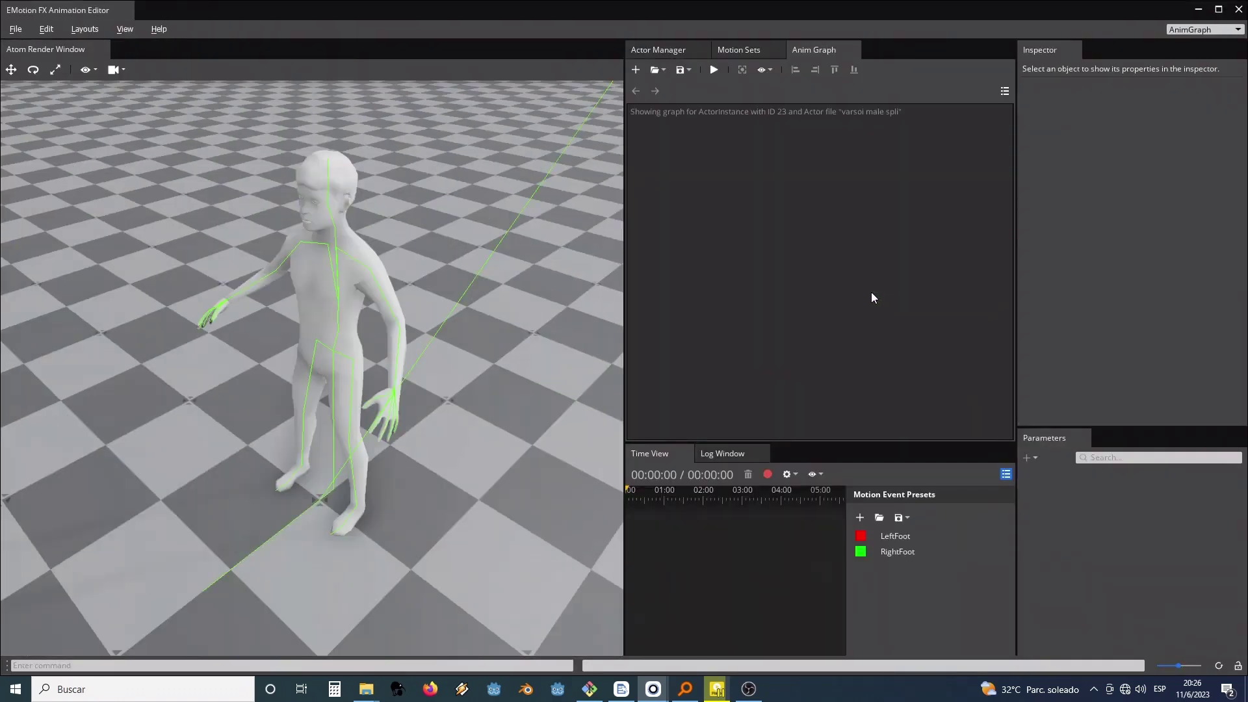
pyautogui.click(681, 47)
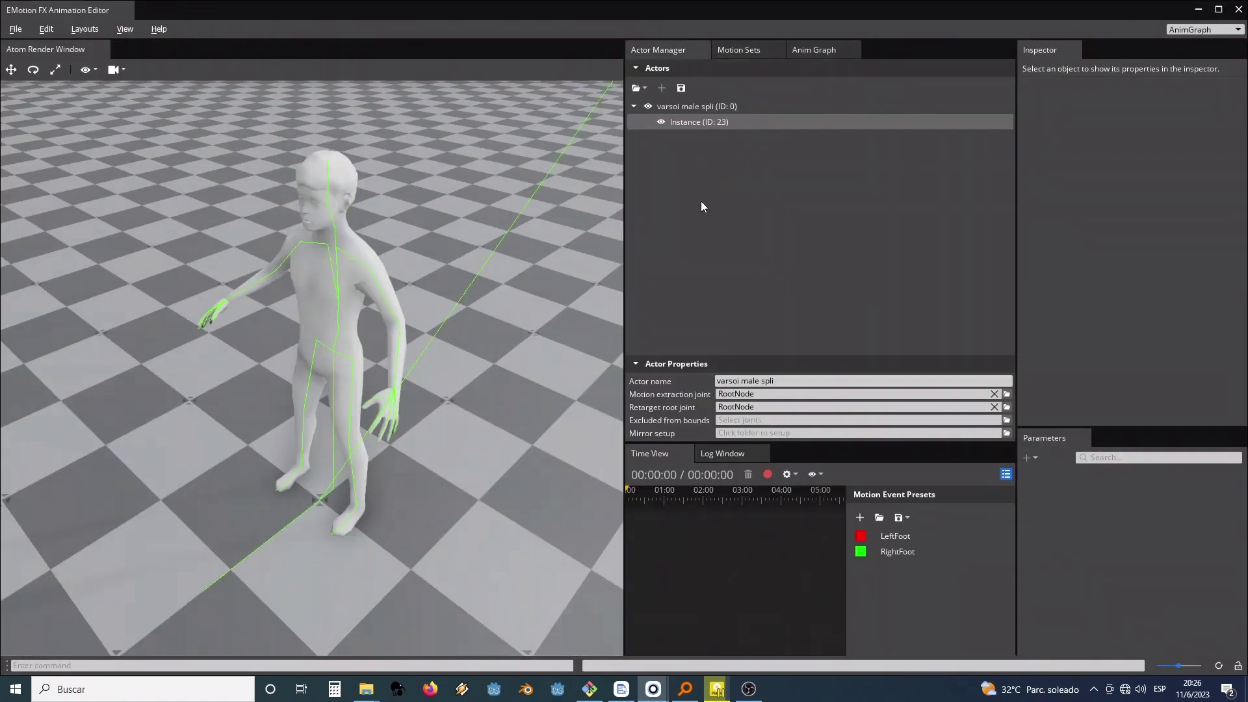
pyautogui.click(740, 51)
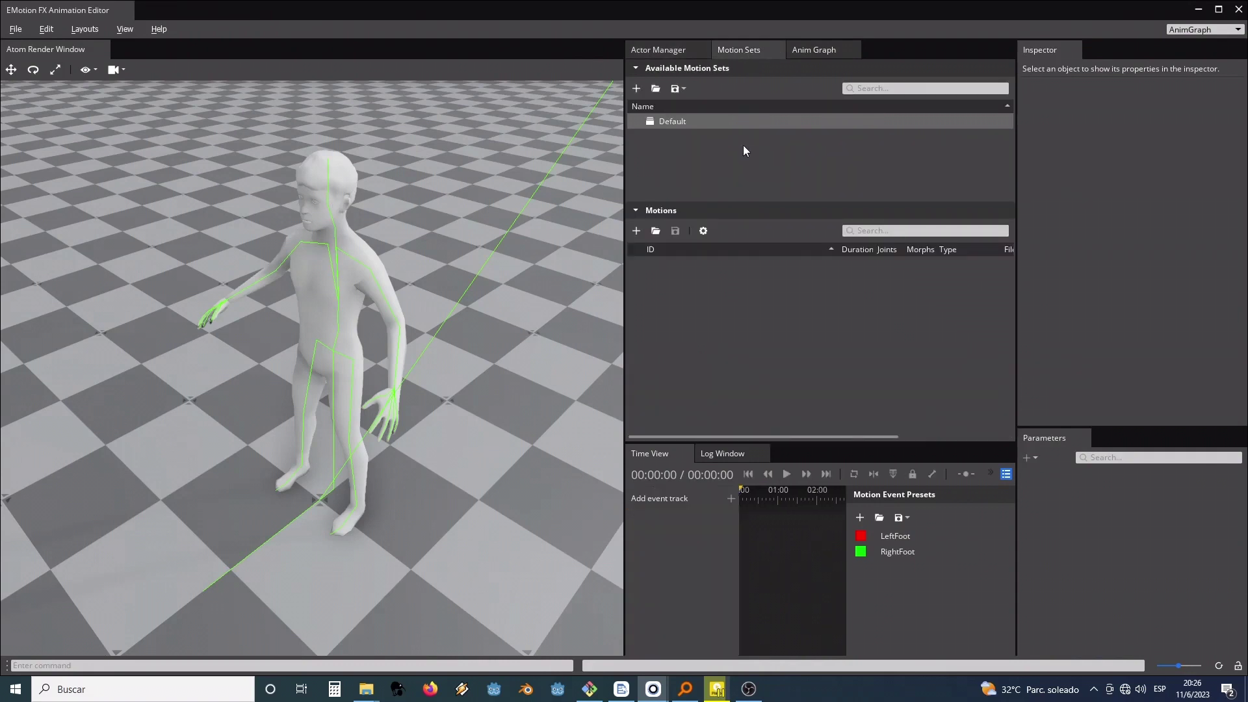
pyautogui.rightClick(677, 123)
pyautogui.click(715, 185)
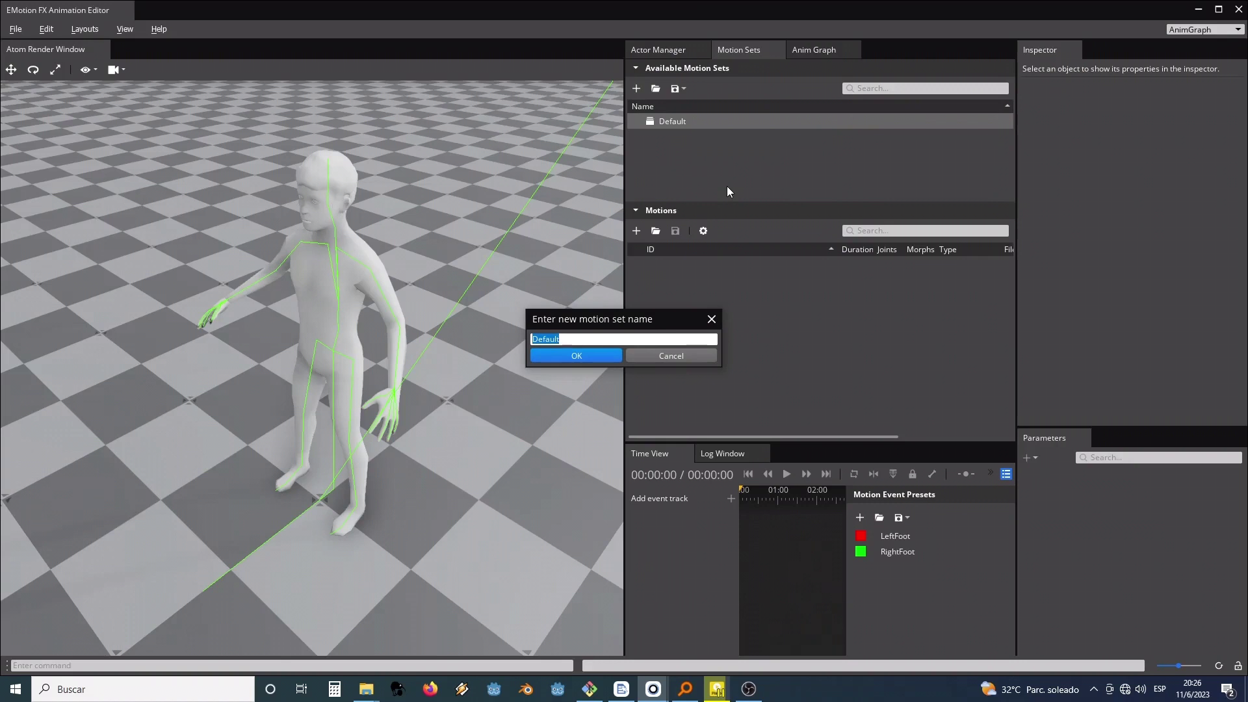
pyautogui.write('player_motions')
pyautogui.press('Return')
# Step: Add the Attack1h, idle, Running and Walking motions from the Animations folder to the player_motions set
pyautogui.click(656, 230)
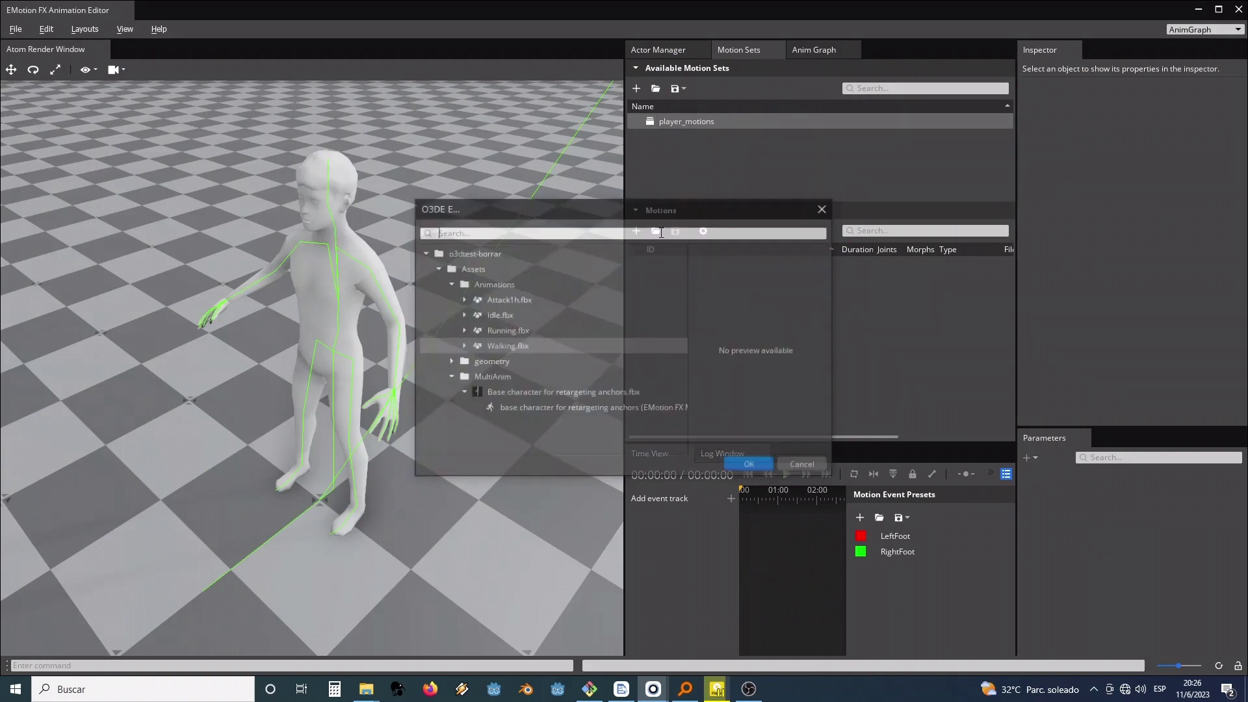
pyautogui.click(505, 299)
pyautogui.keyDown('shift'); pyautogui.click(514, 346); pyautogui.keyUp('shift')
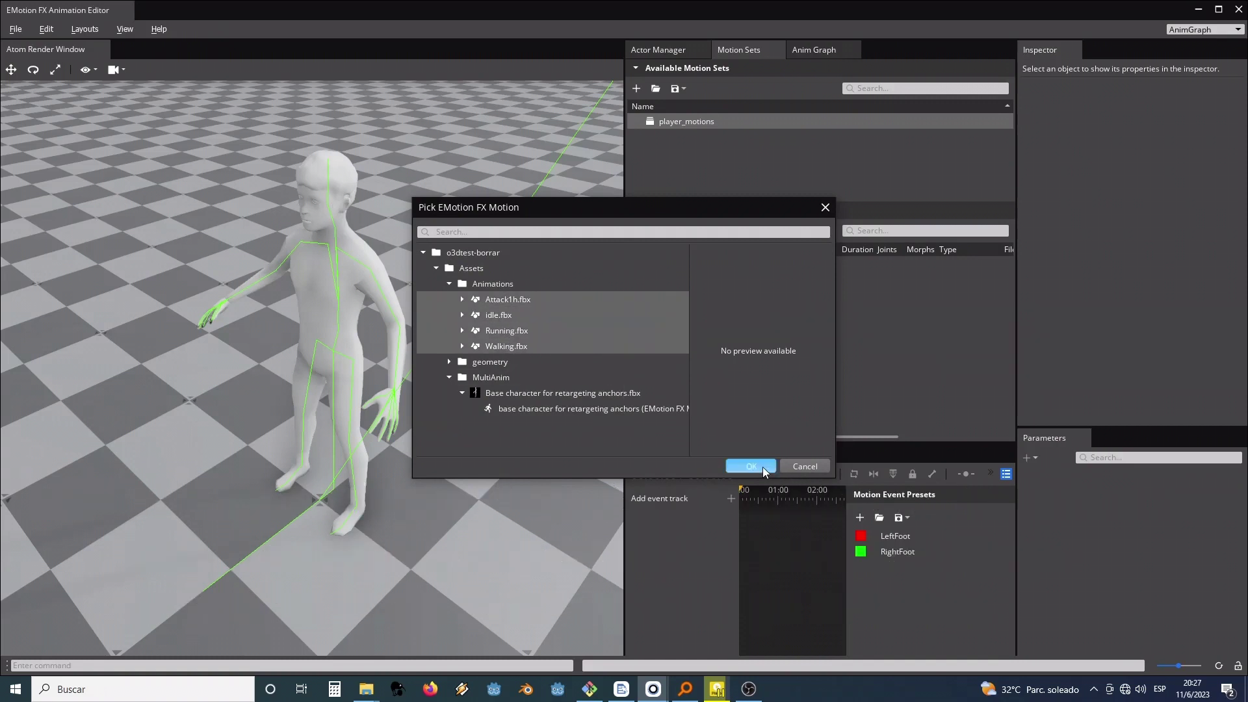
pyautogui.click(751, 466)
# Step: Save the motion set as player.motionset in the project's Assets/player folder, replacing the existing file
pyautogui.hotkey('ctrl', 's')
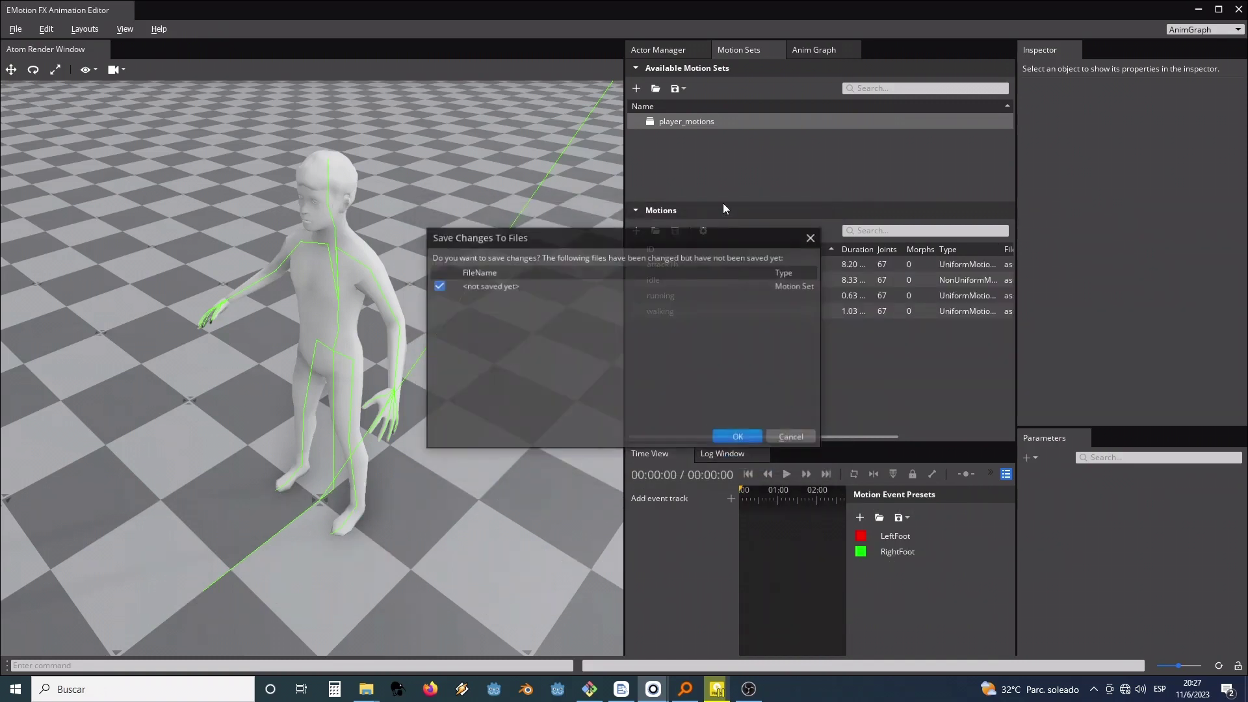
pyautogui.click(741, 437)
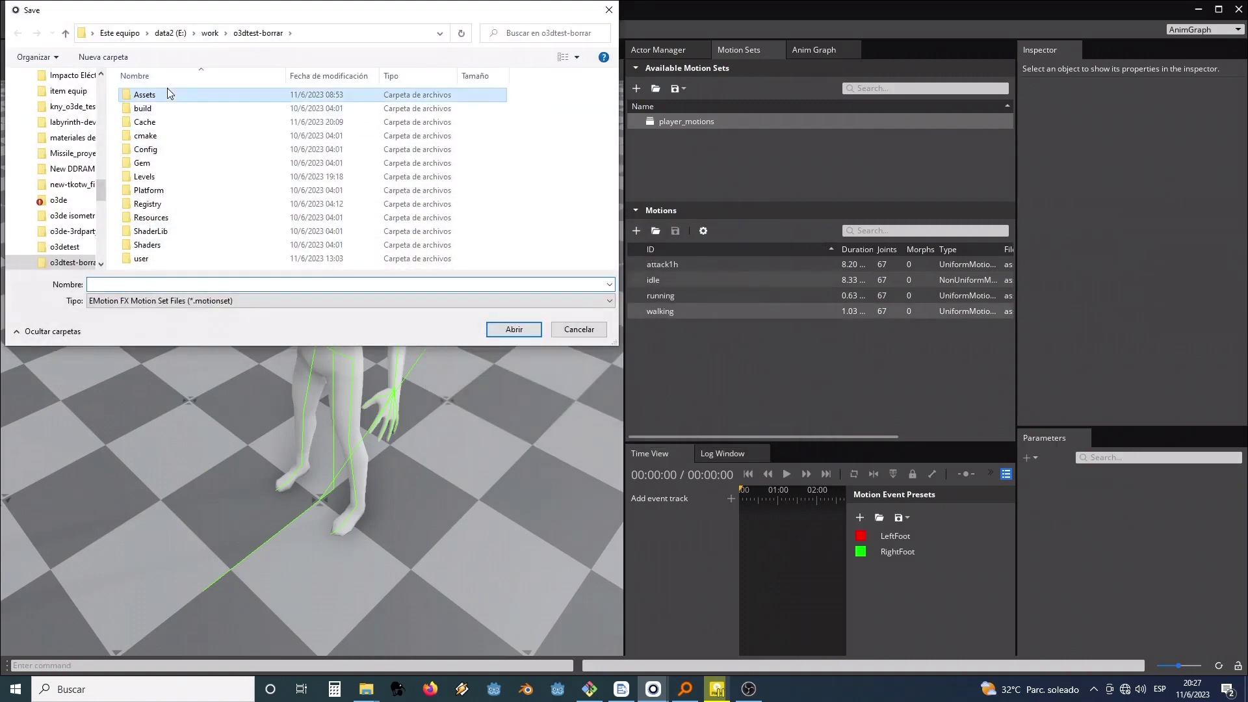
pyautogui.doubleClick(162, 95)
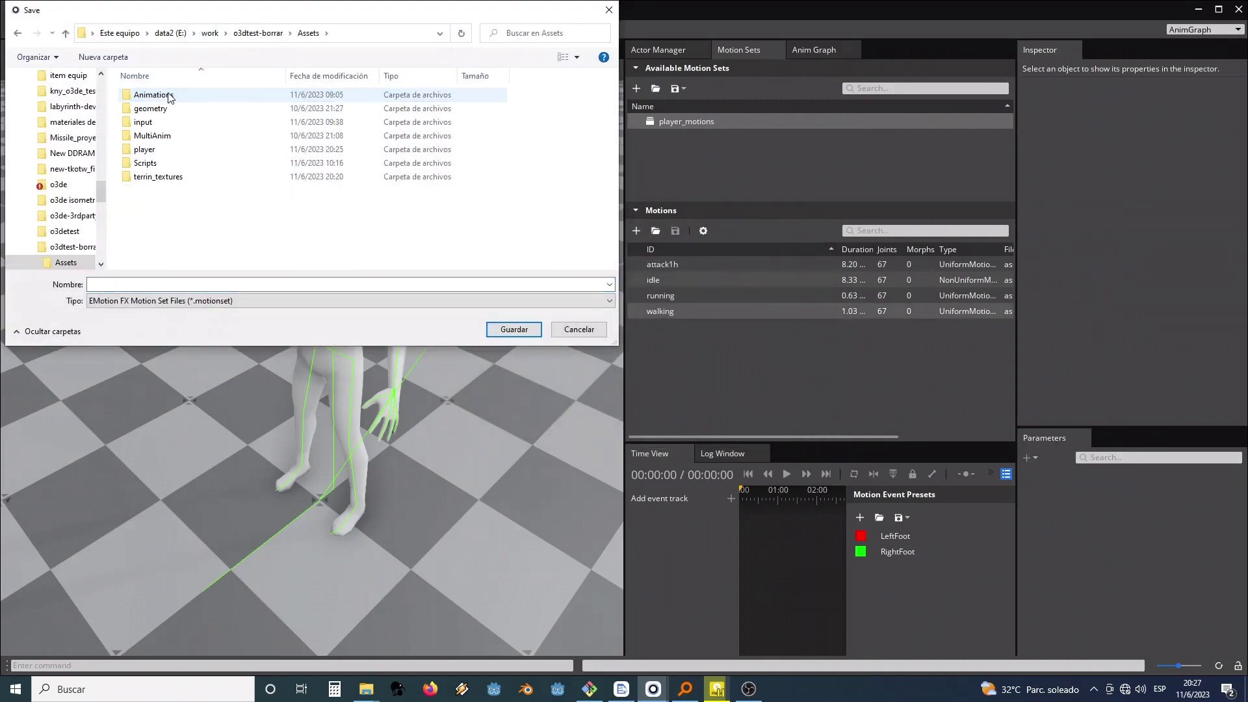
pyautogui.doubleClick(163, 149)
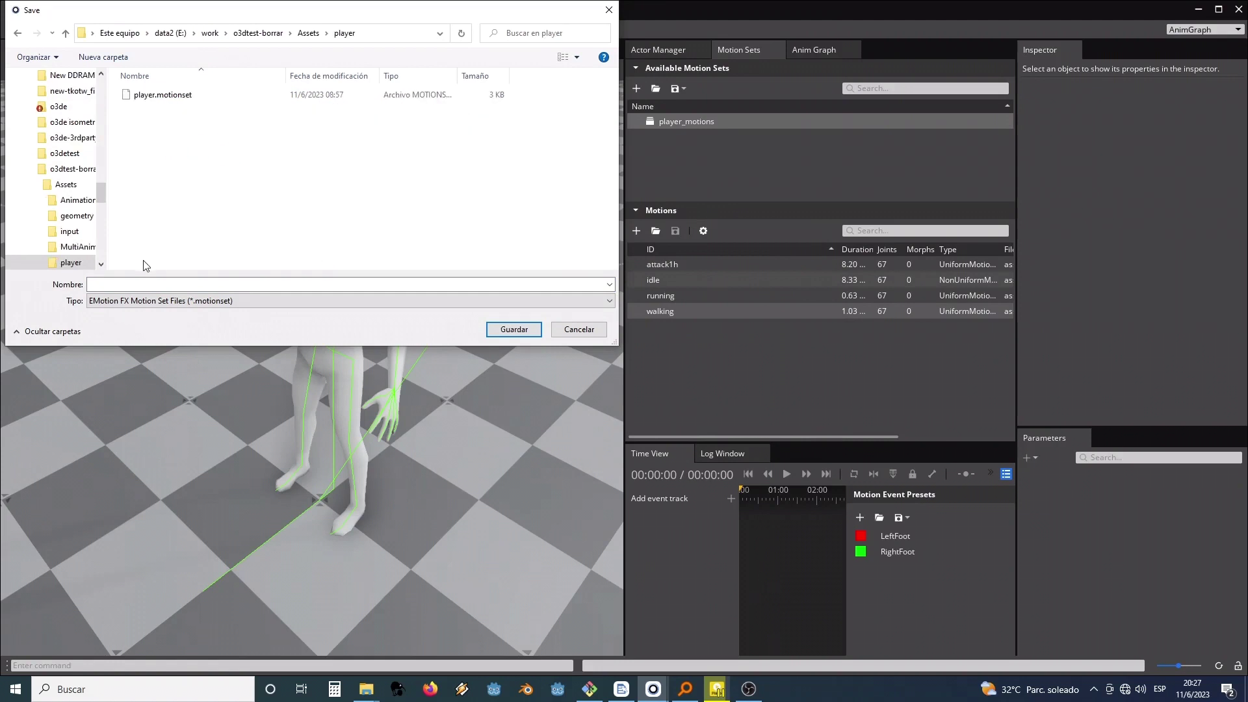
pyautogui.click(164, 94)
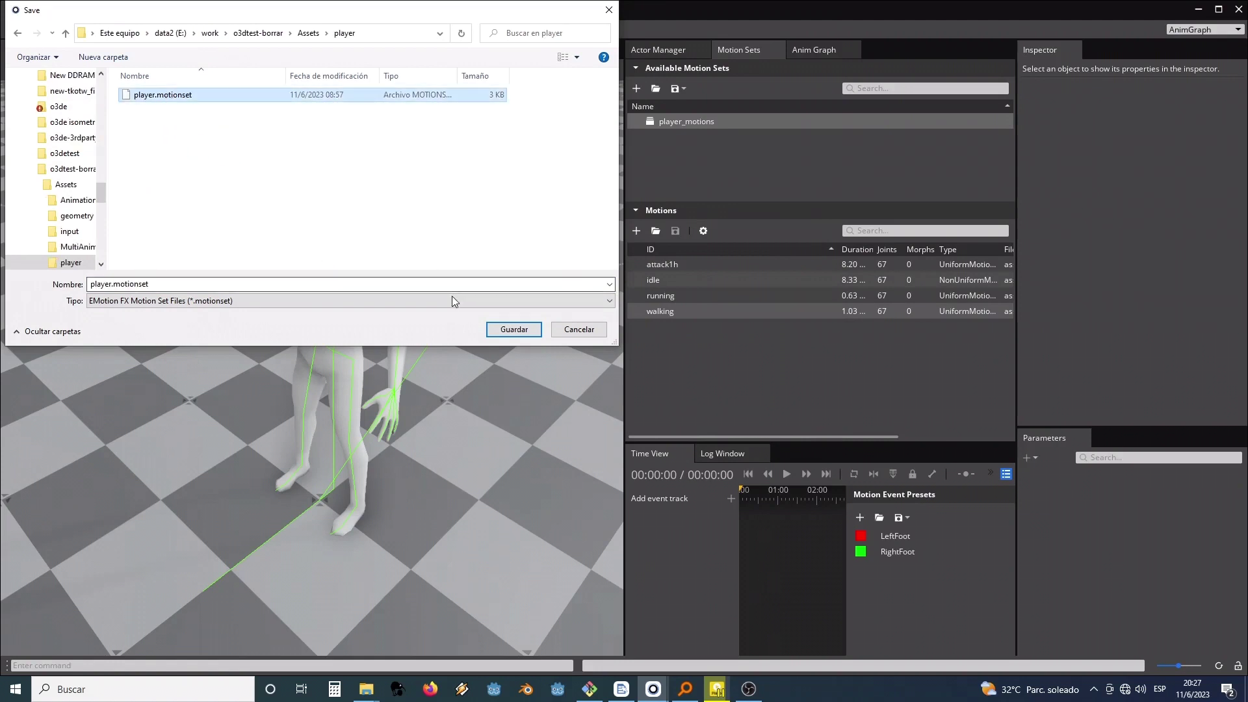
pyautogui.click(499, 329)
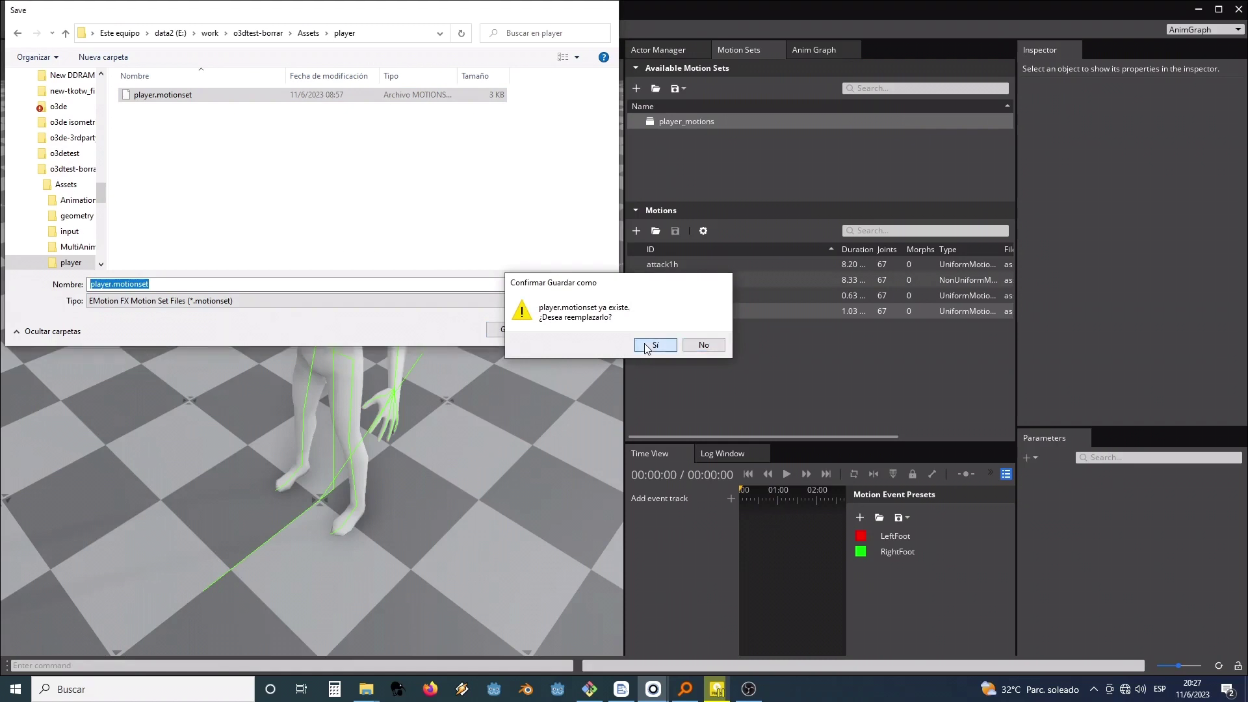
pyautogui.click(645, 343)
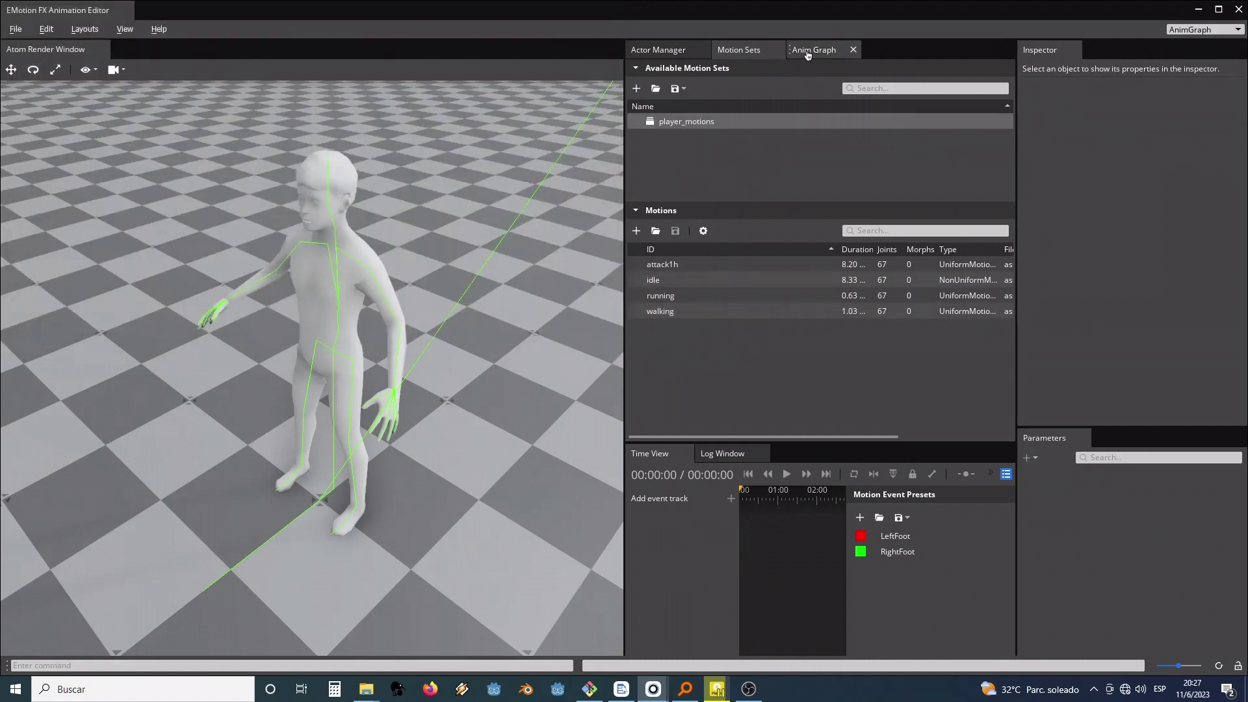
# Step: Preview the idle, running, walking and attack1h motions on the character, finishing with idle again
pyautogui.doubleClick(655, 279)
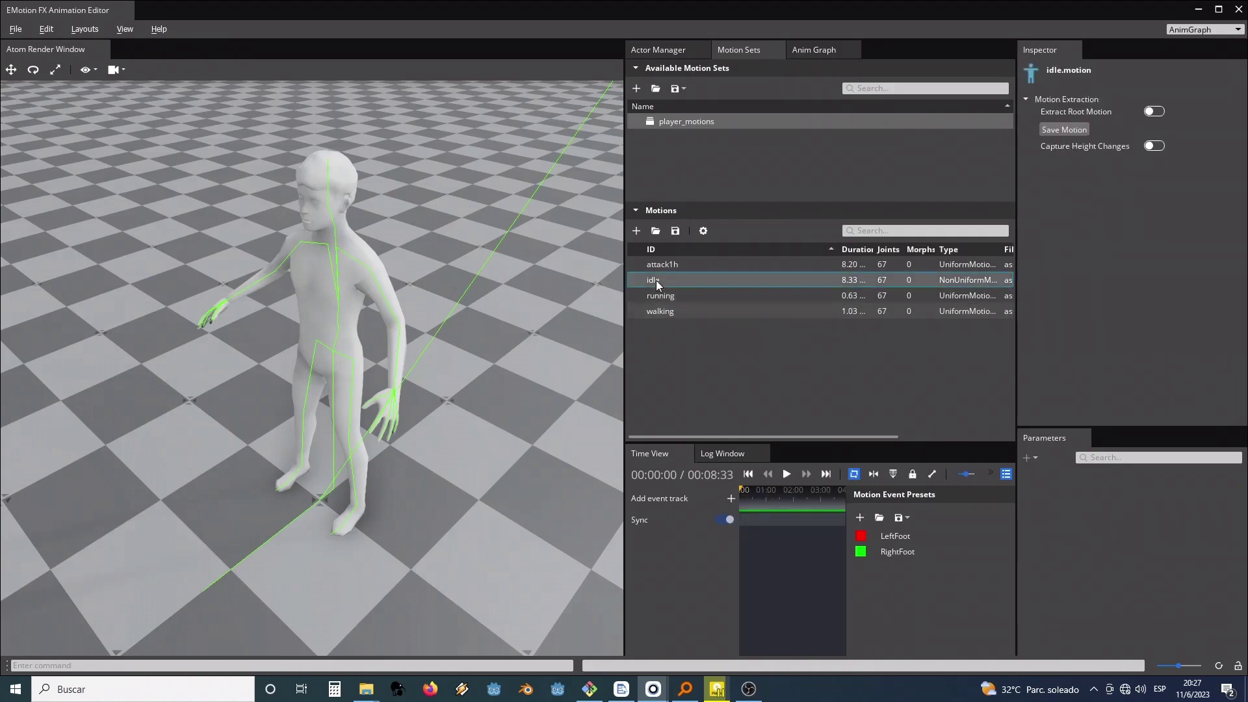
pyautogui.moveTo(442, 326); pyautogui.dragTo(519, 318)
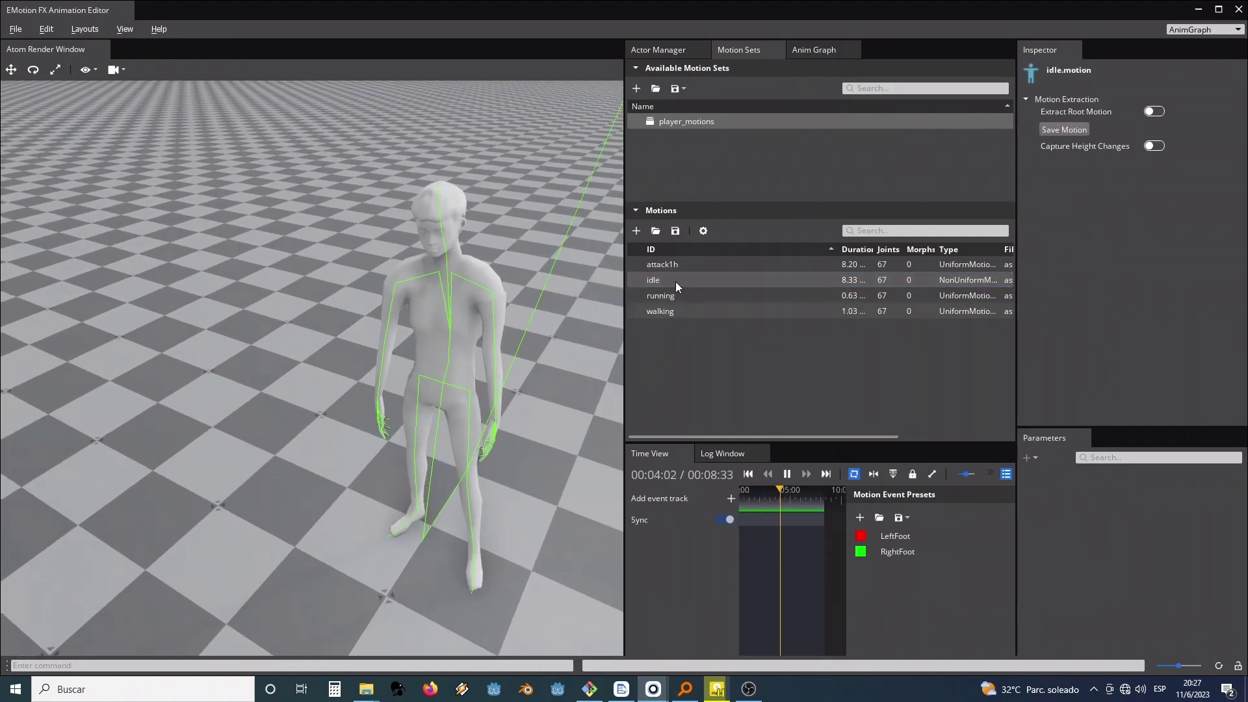
pyautogui.doubleClick(669, 295)
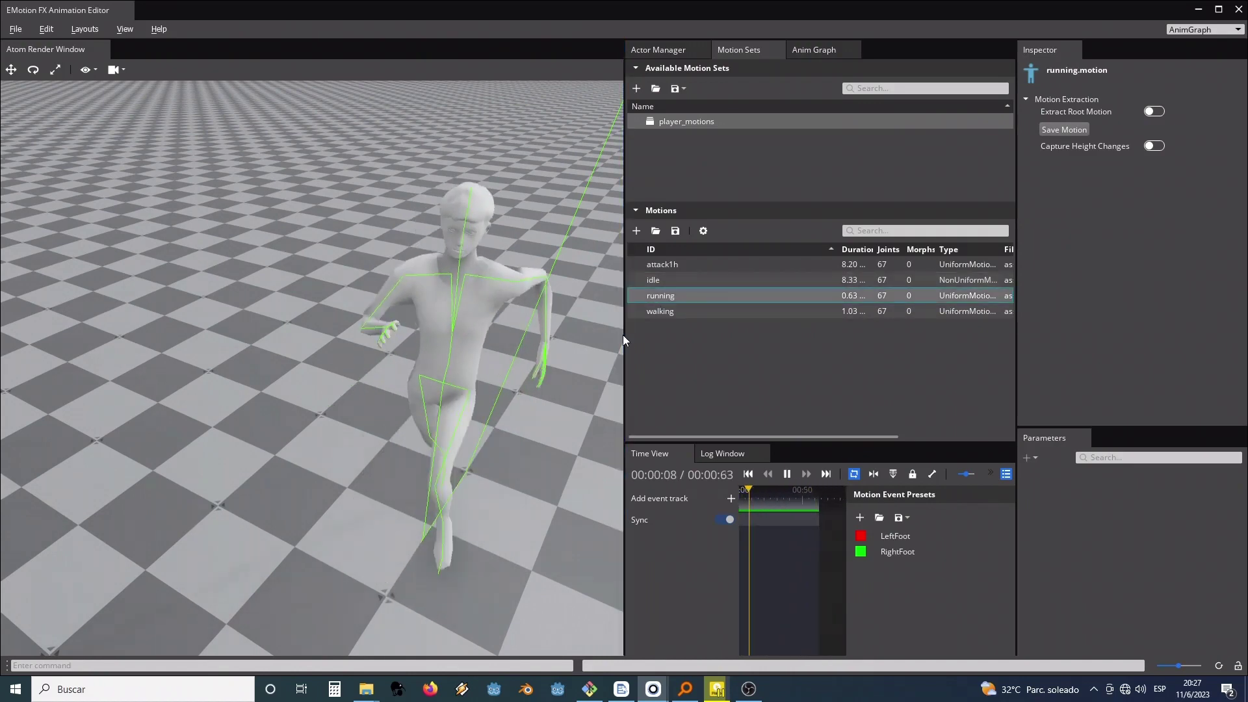
pyautogui.doubleClick(661, 311)
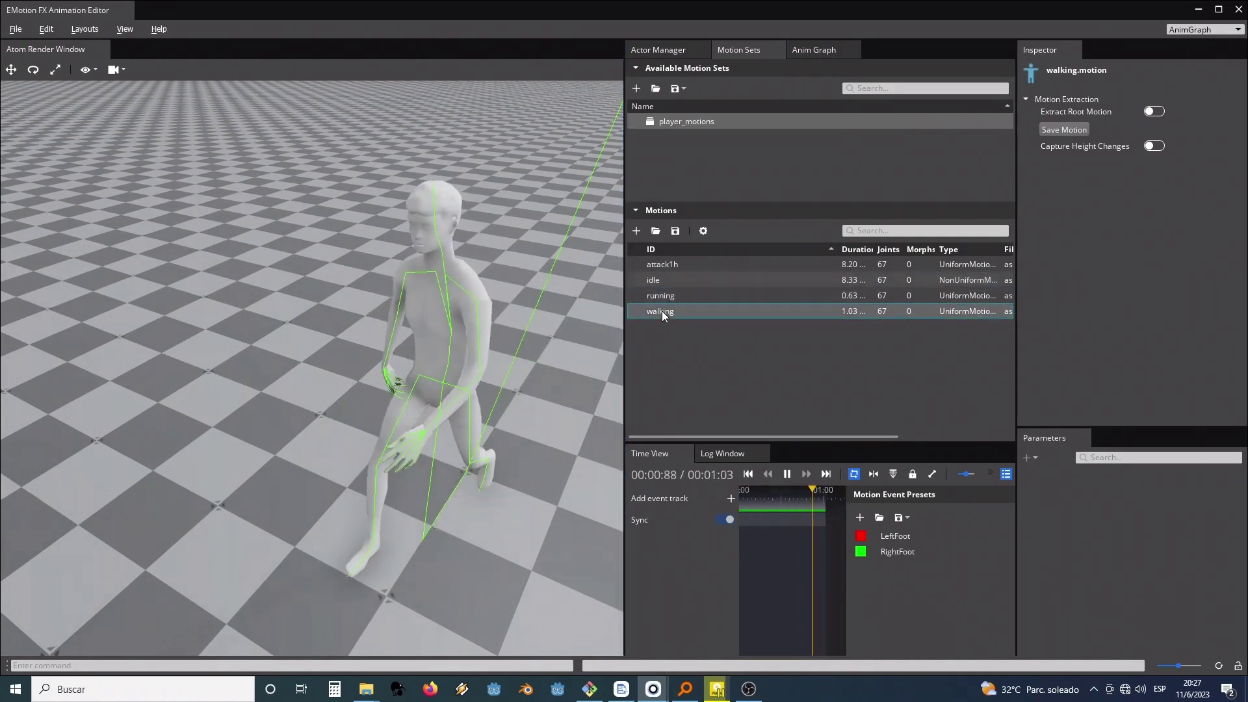
pyautogui.doubleClick(668, 265)
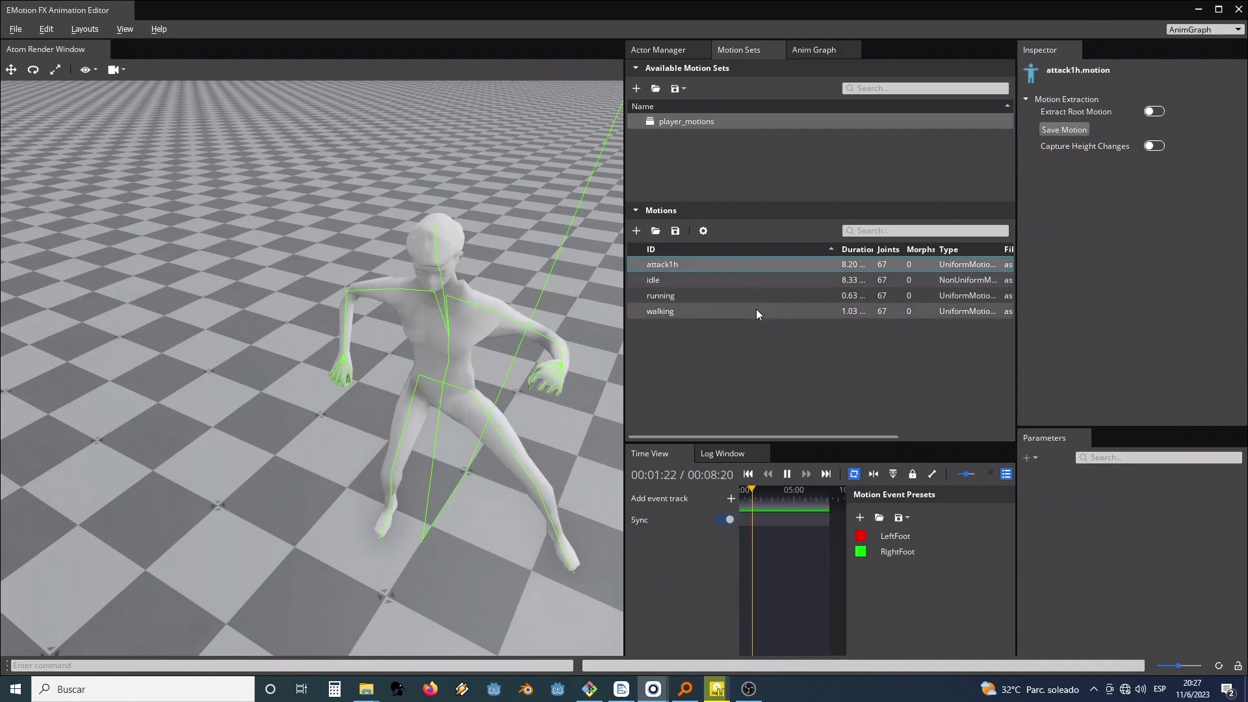
pyautogui.doubleClick(675, 283)
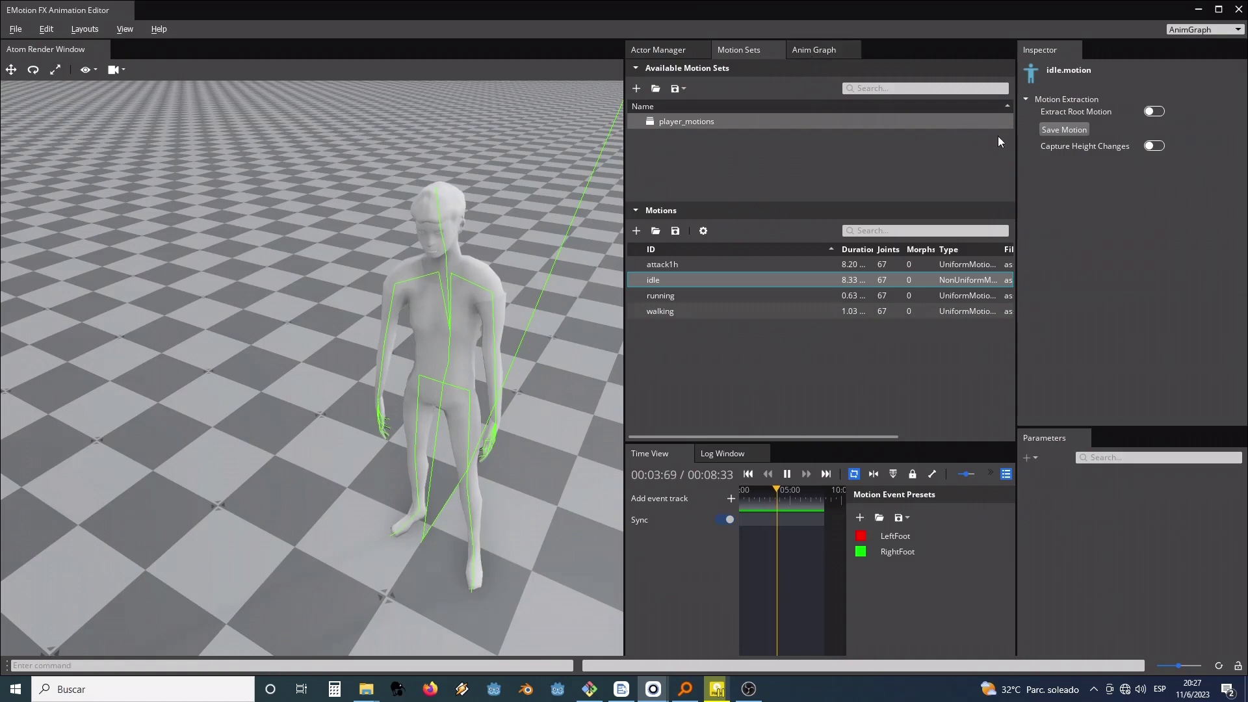
# Step: Create a new anim graph and add a State Machine node to it
pyautogui.click(843, 54)
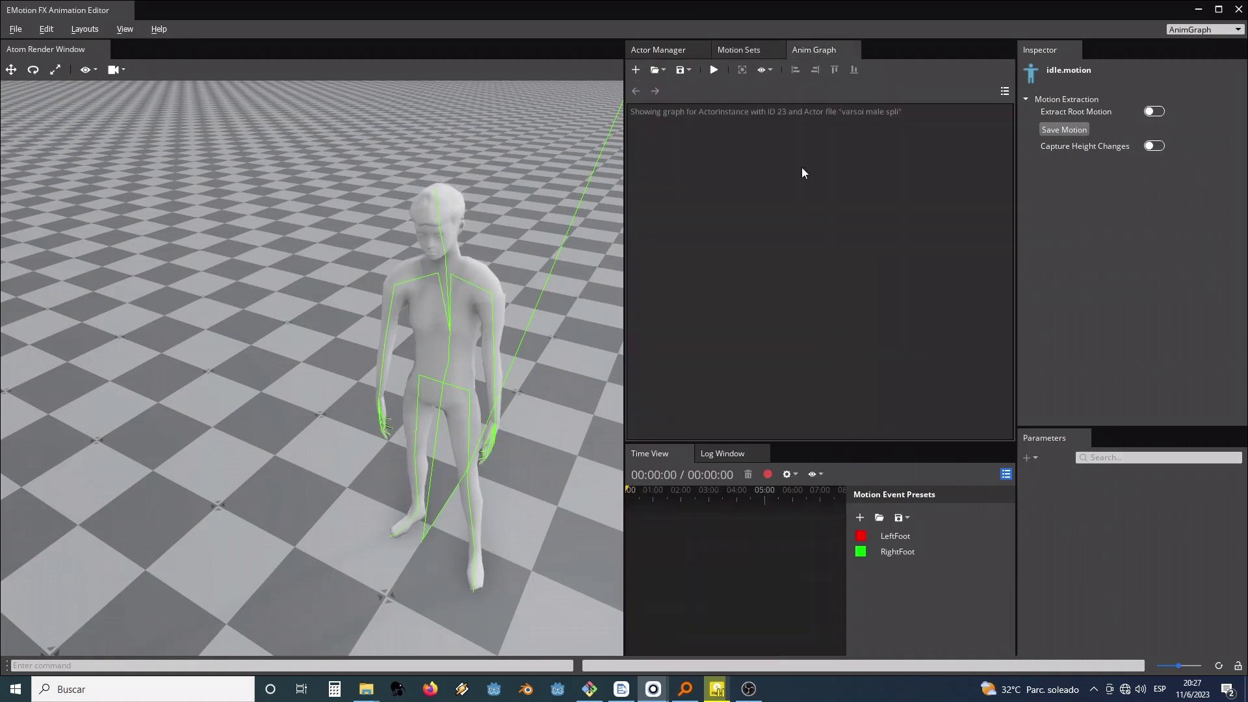
pyautogui.click(637, 71)
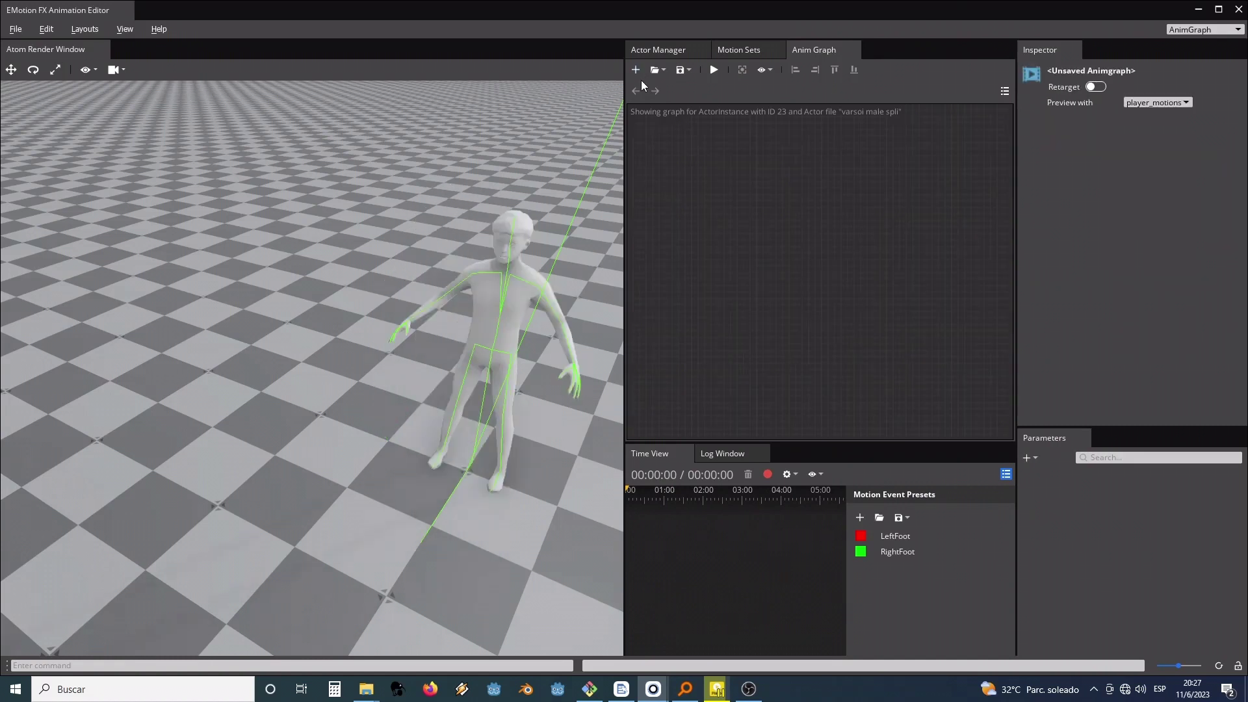
pyautogui.rightClick(719, 147)
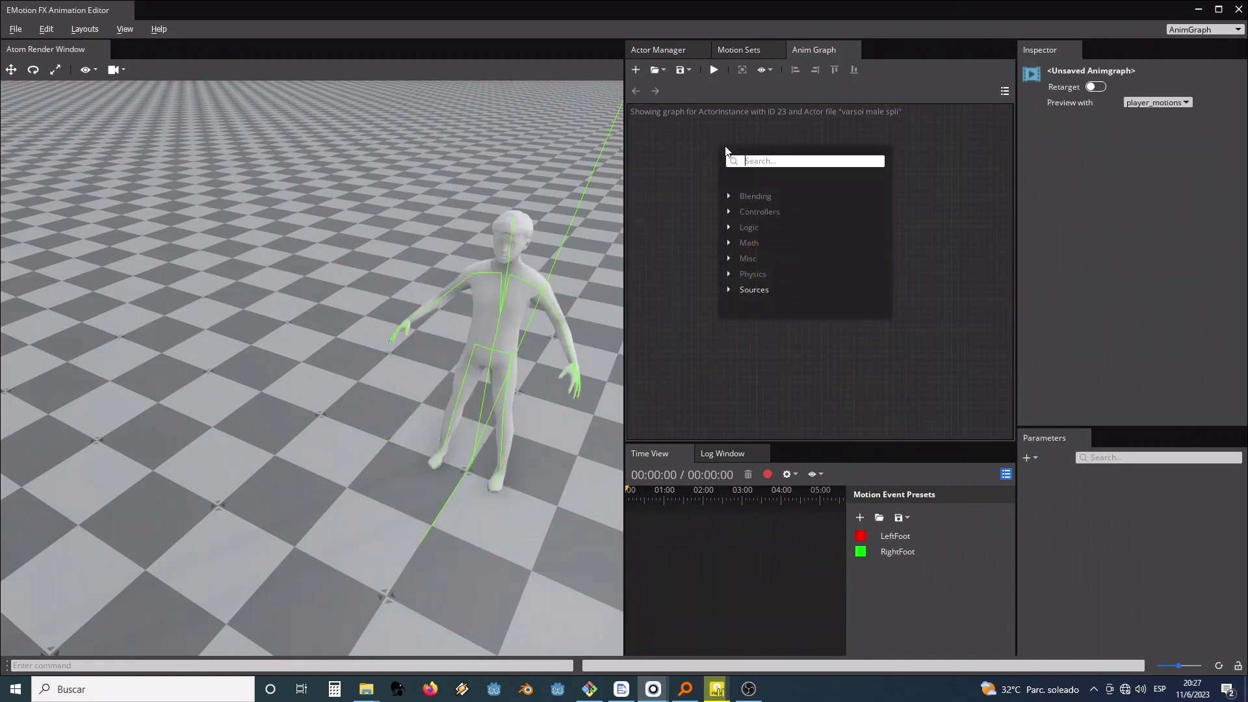
pyautogui.write('state Machine')
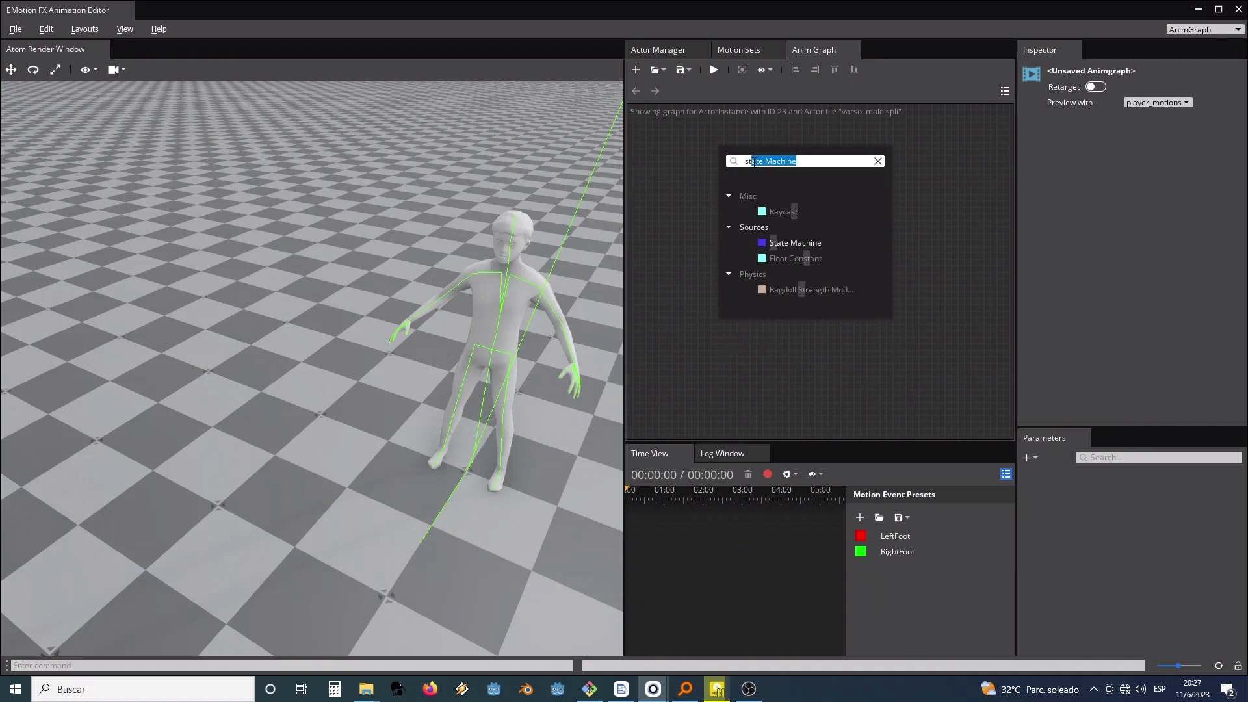
pyautogui.click(794, 240)
# Step: Rename the new state machine node to idle
pyautogui.click(758, 156)
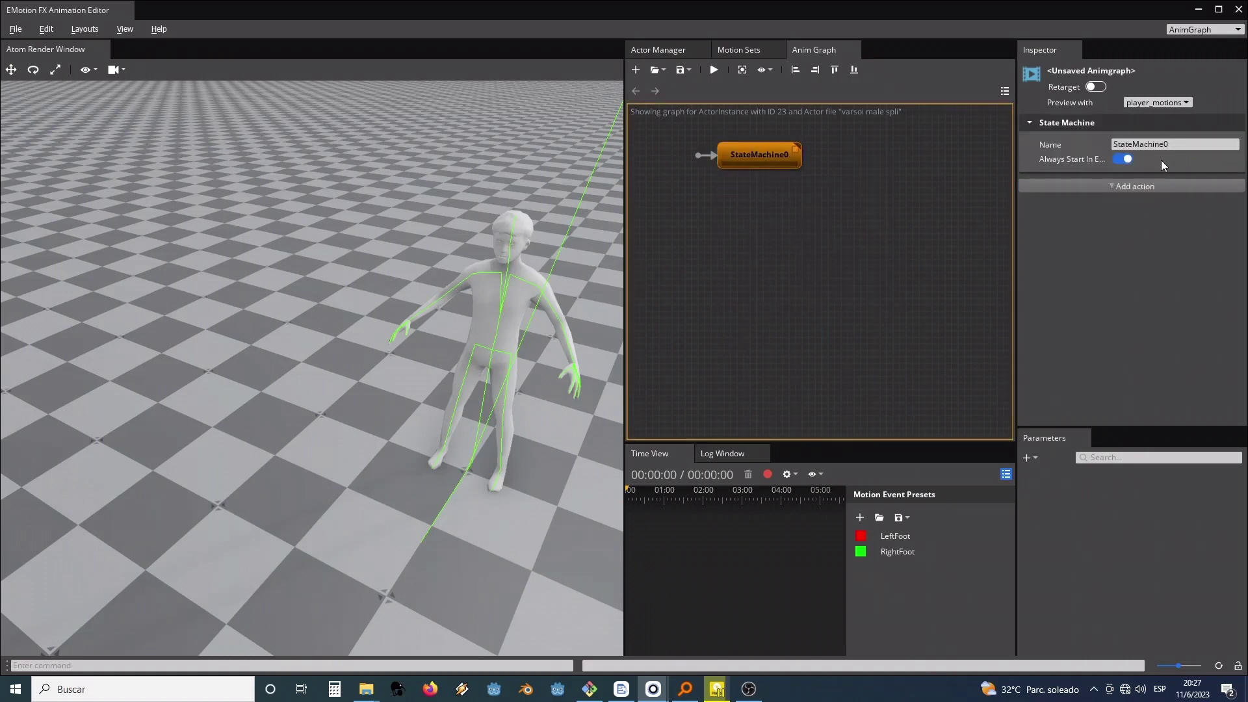
pyautogui.doubleClick(1171, 143)
pyautogui.write('idle')
pyautogui.press('Return')
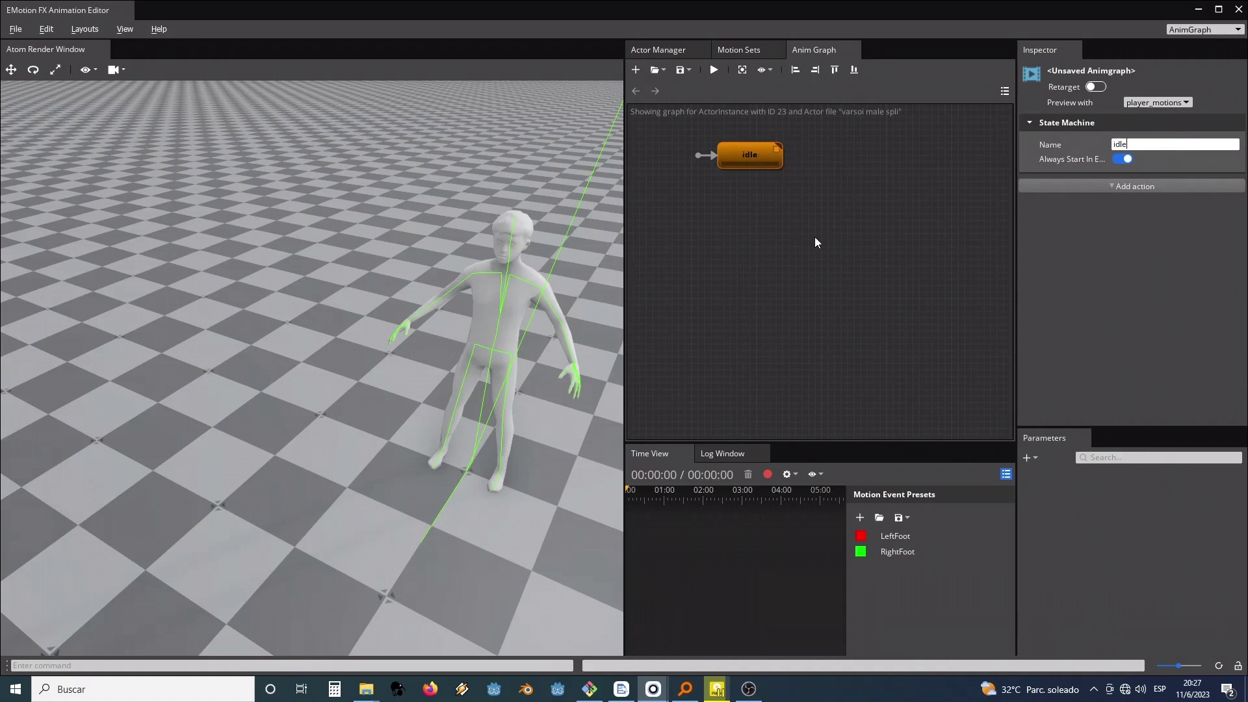
# Step: Inside the idle state machine, add a Motion node and assign it the idle motion from player_motions
pyautogui.doubleClick(753, 156)
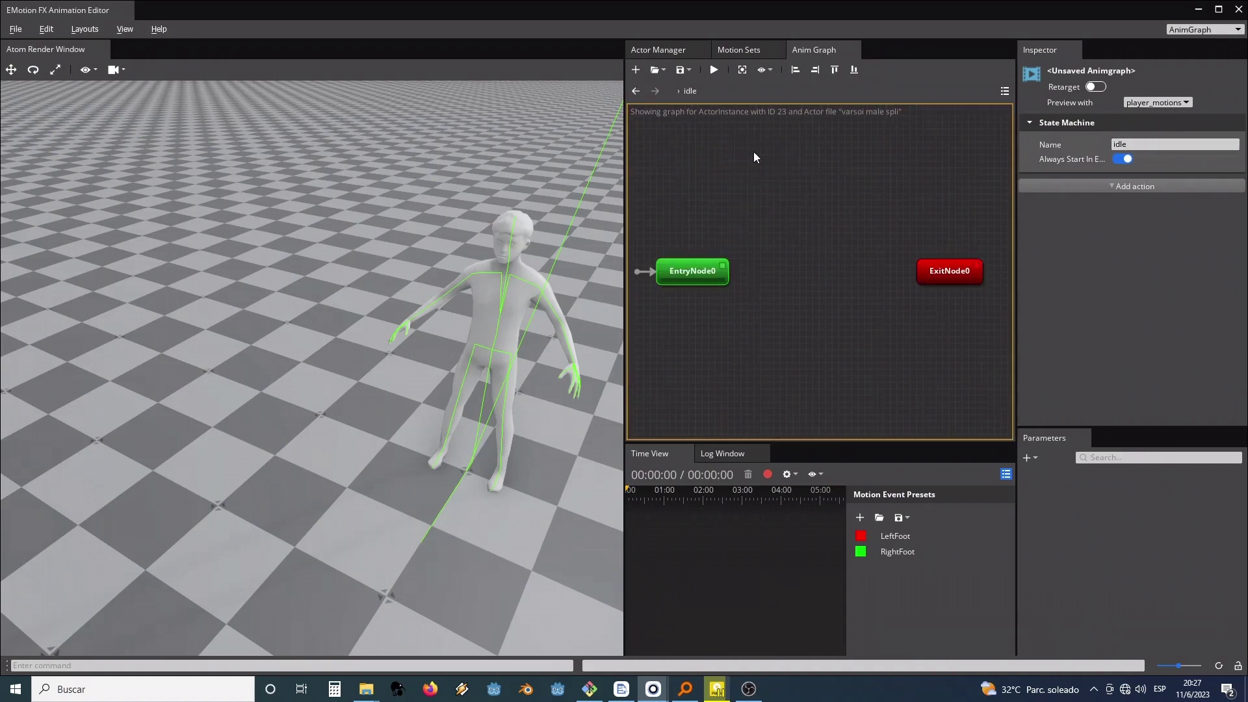
pyautogui.rightClick(778, 265)
pyautogui.write('m')
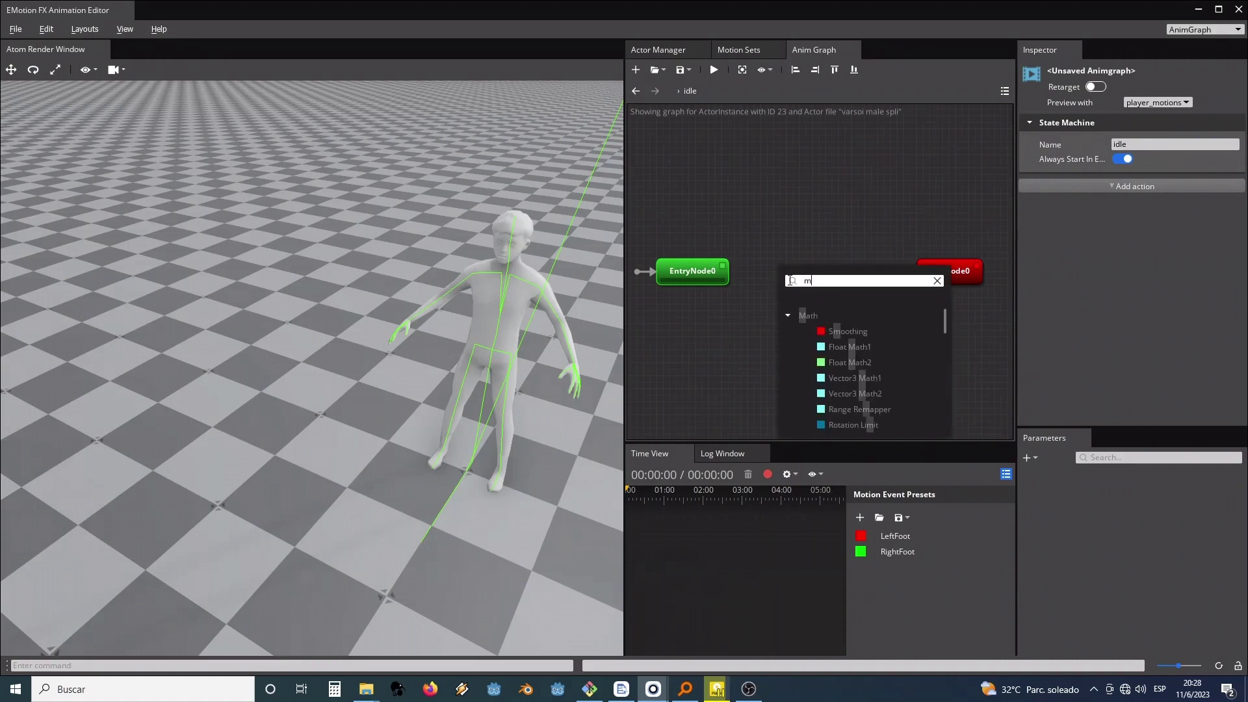
pyautogui.write('notiootion')
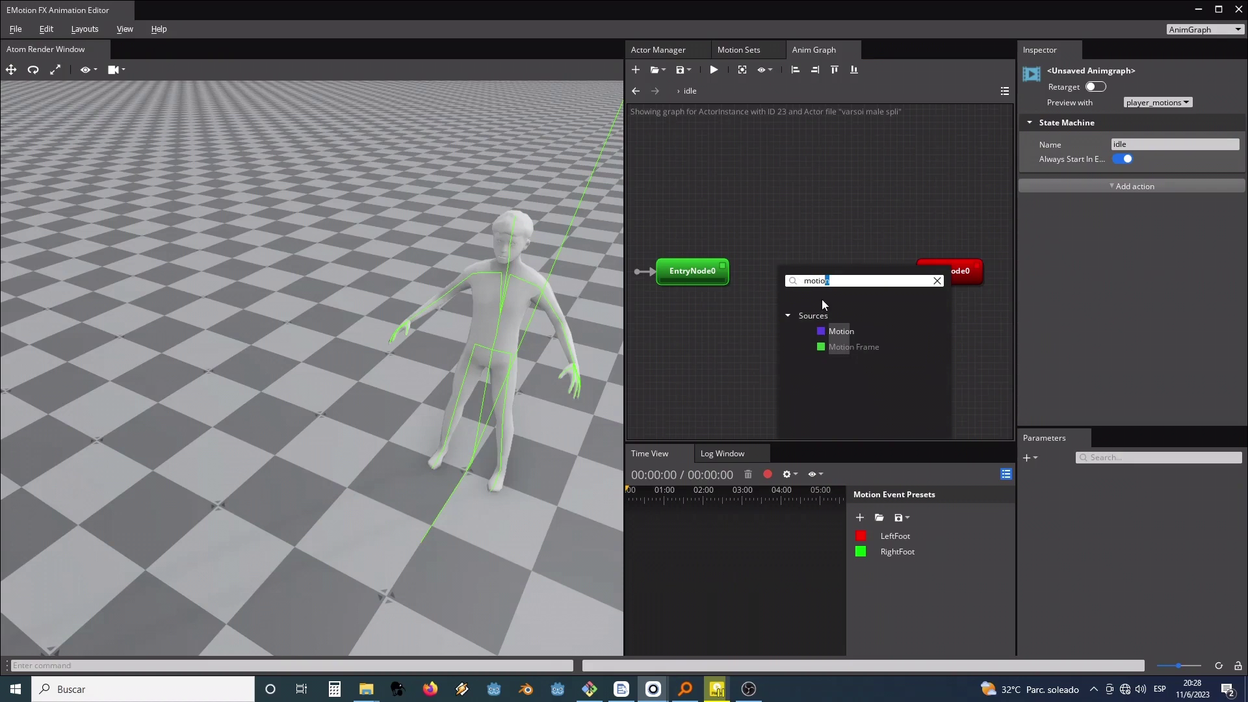
pyautogui.click(831, 328)
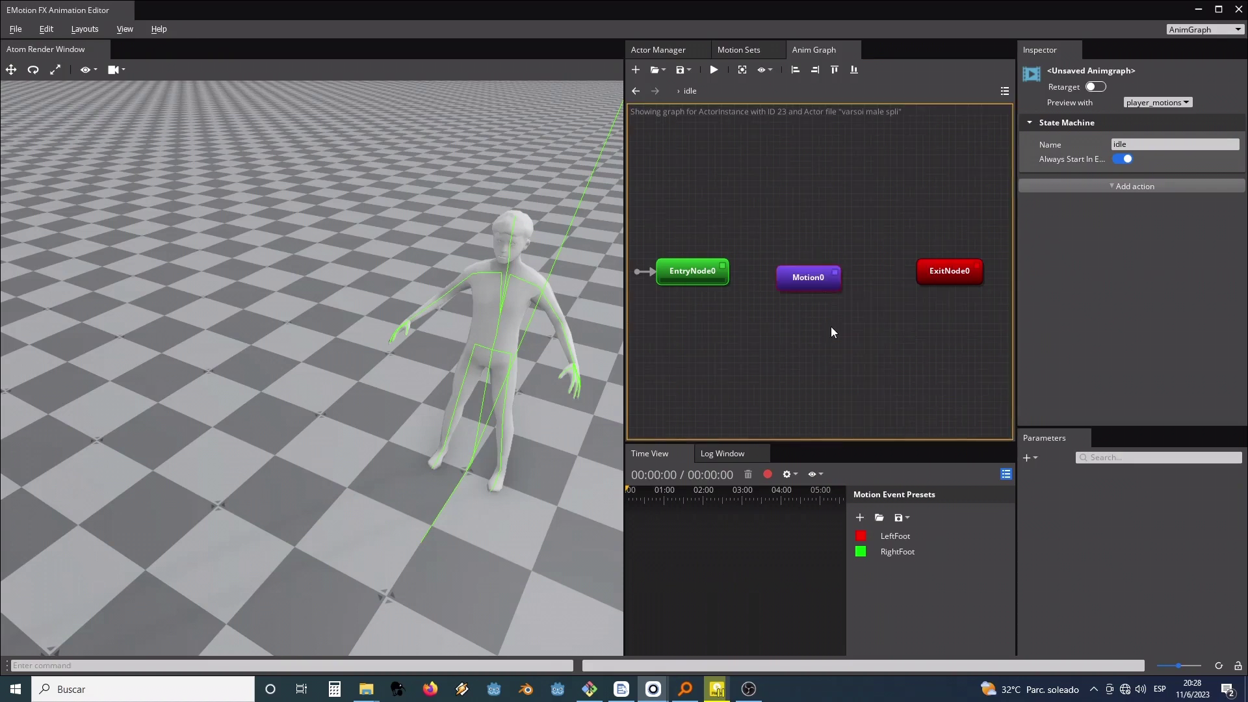
pyautogui.click(809, 278)
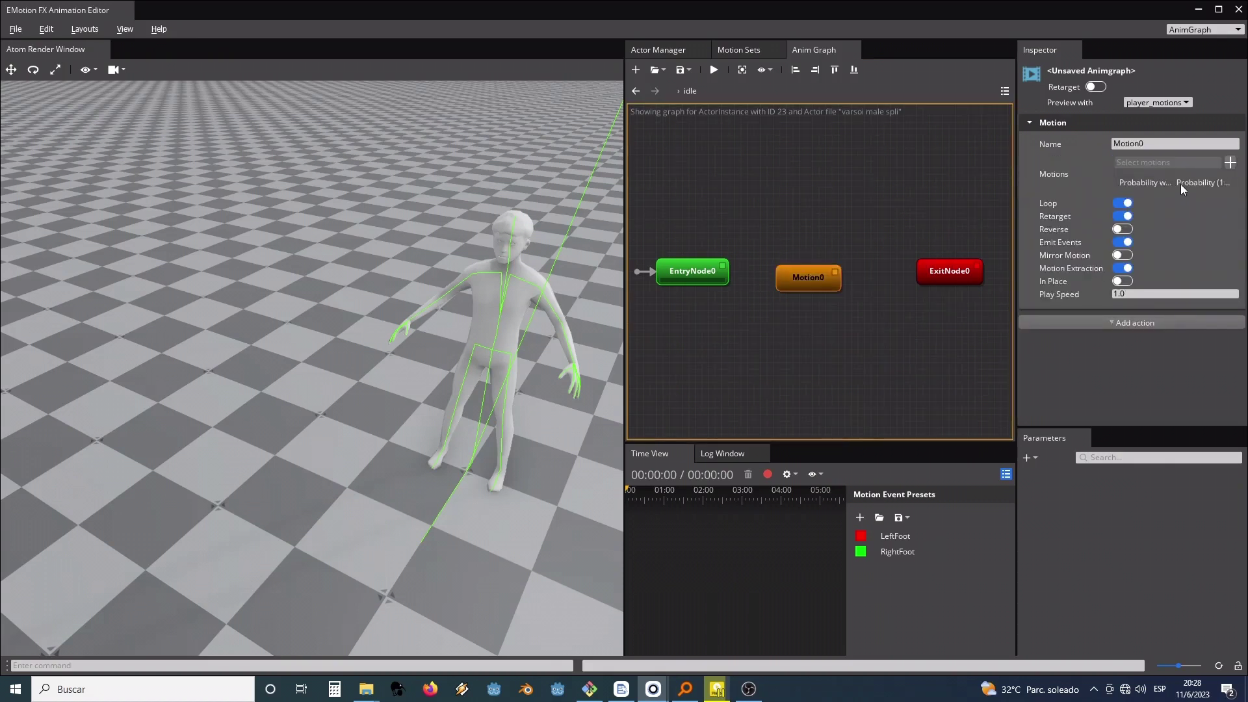
pyautogui.click(1229, 163)
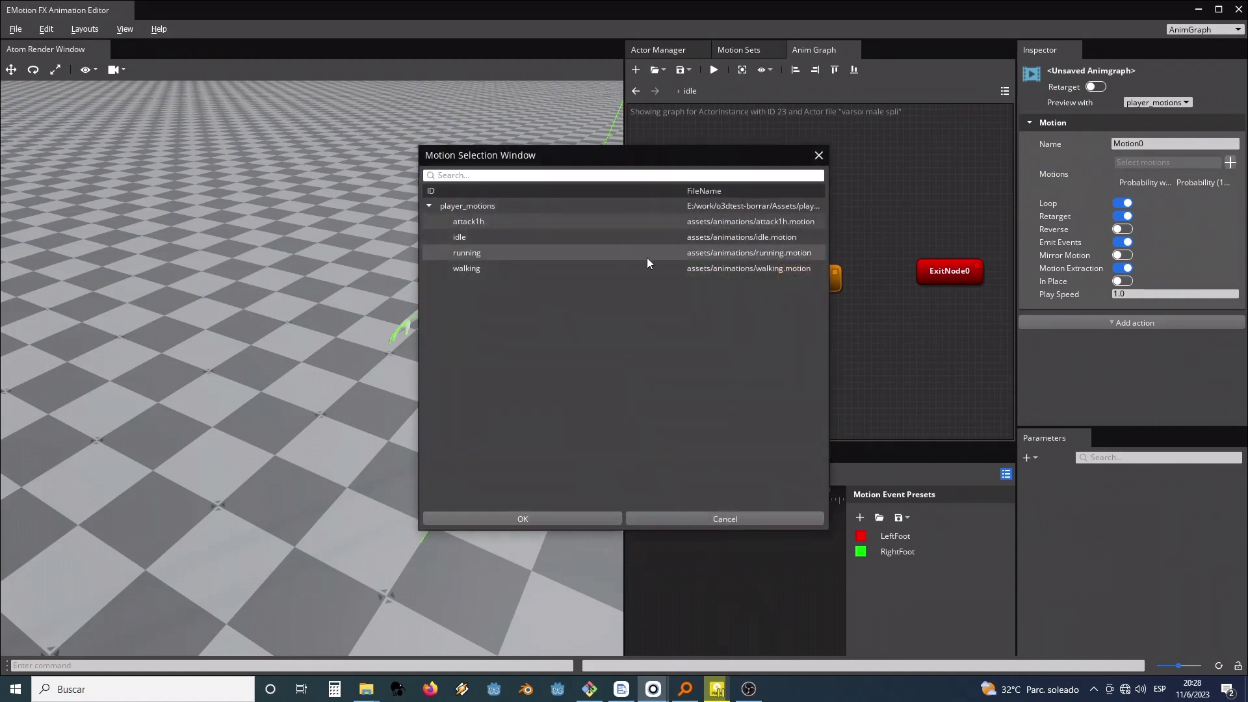
pyautogui.doubleClick(525, 238)
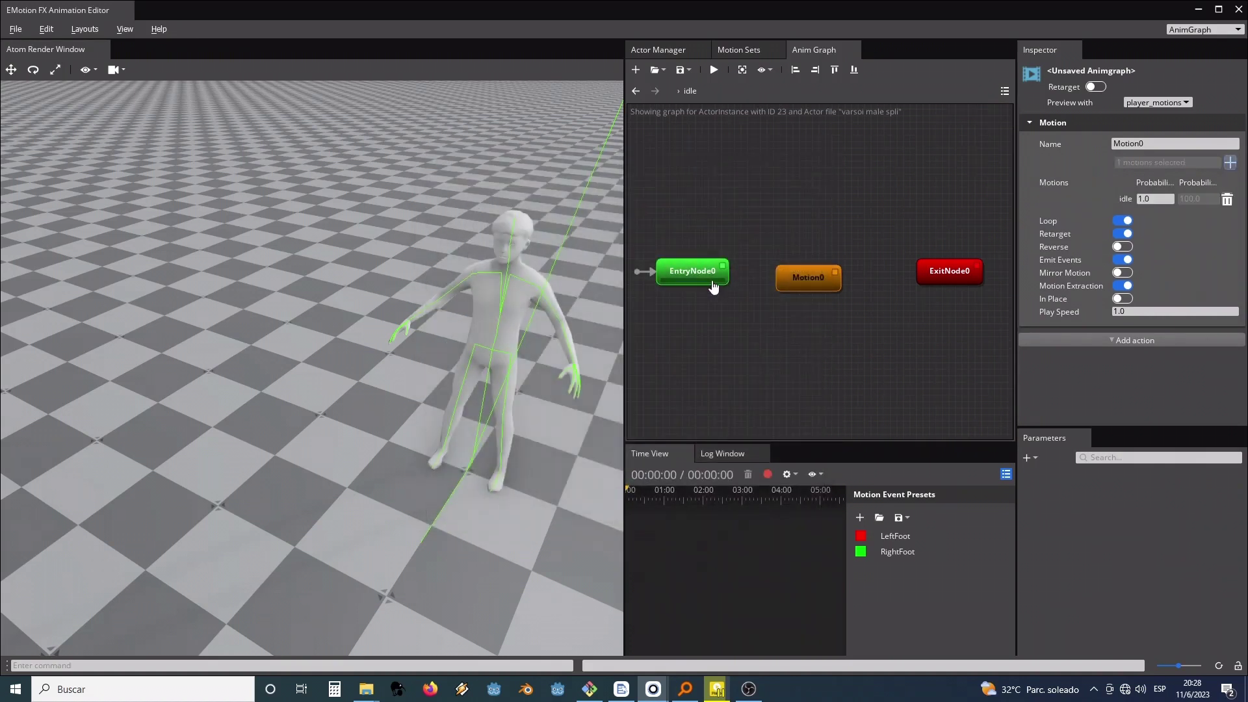
# Step: Add a transition from the motion node to the exit node and delete the entry node
pyautogui.moveTo(841, 282); pyautogui.dragTo(920, 284)
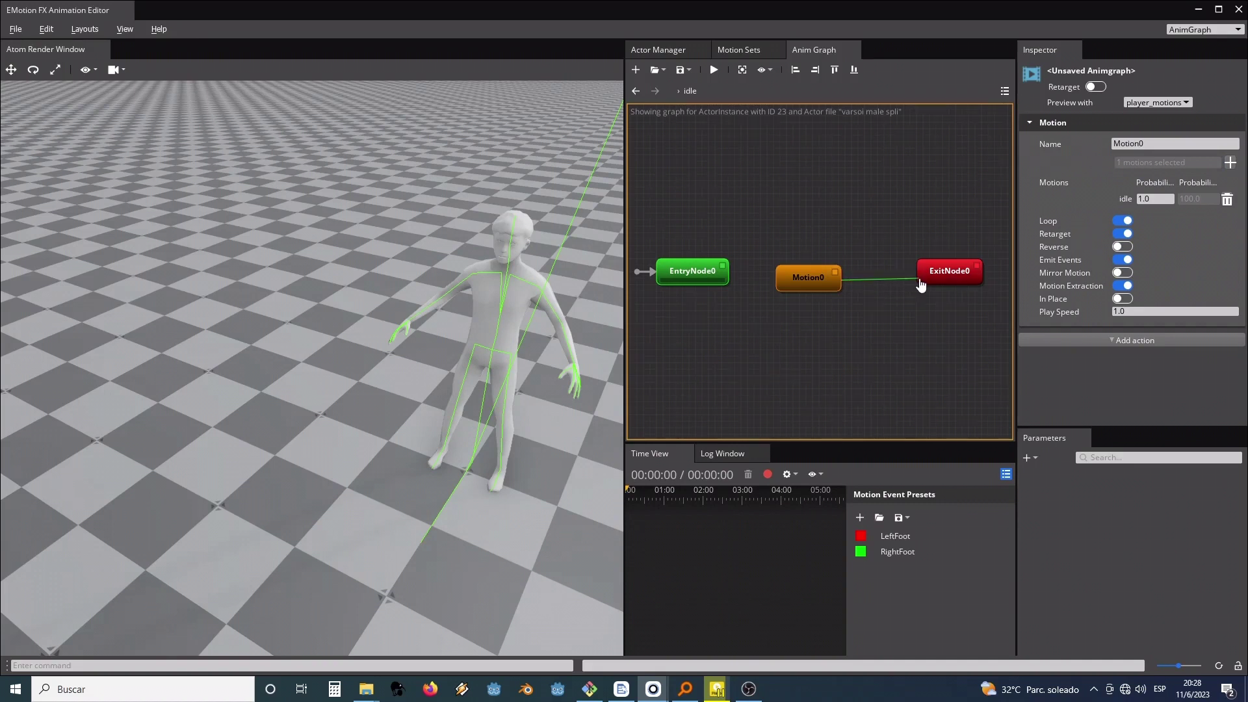
pyautogui.click(700, 280)
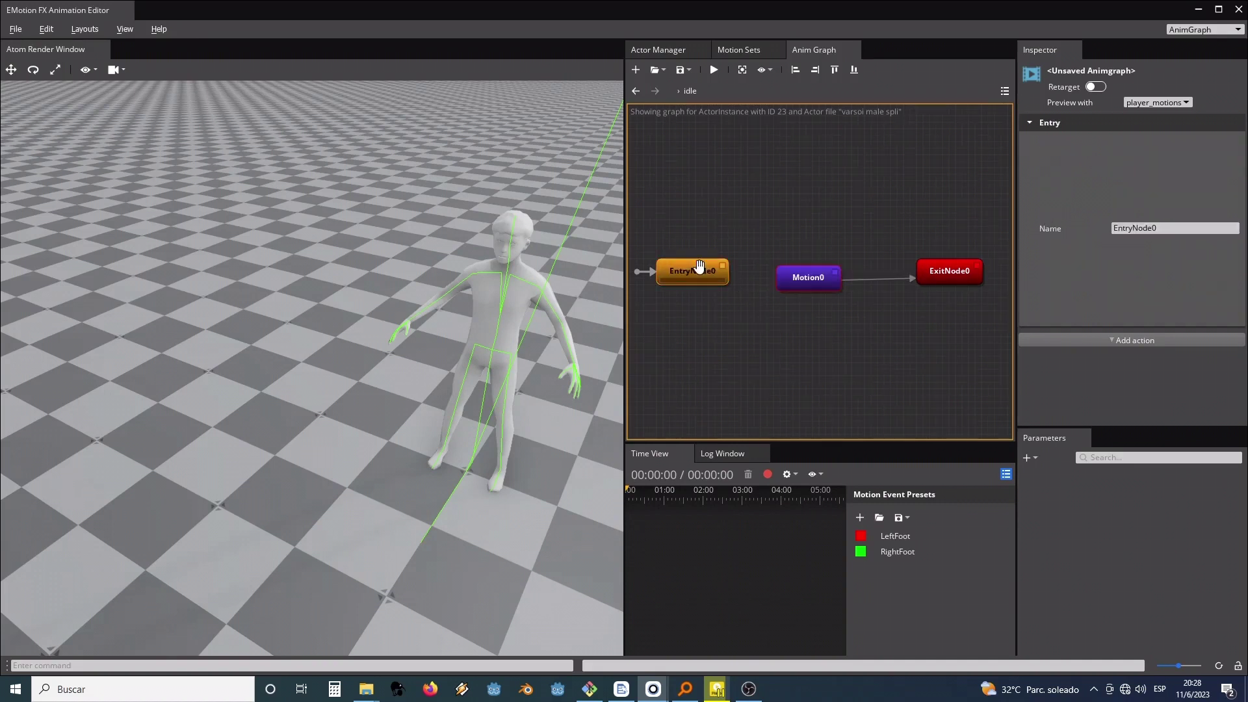
pyautogui.press('Delete')
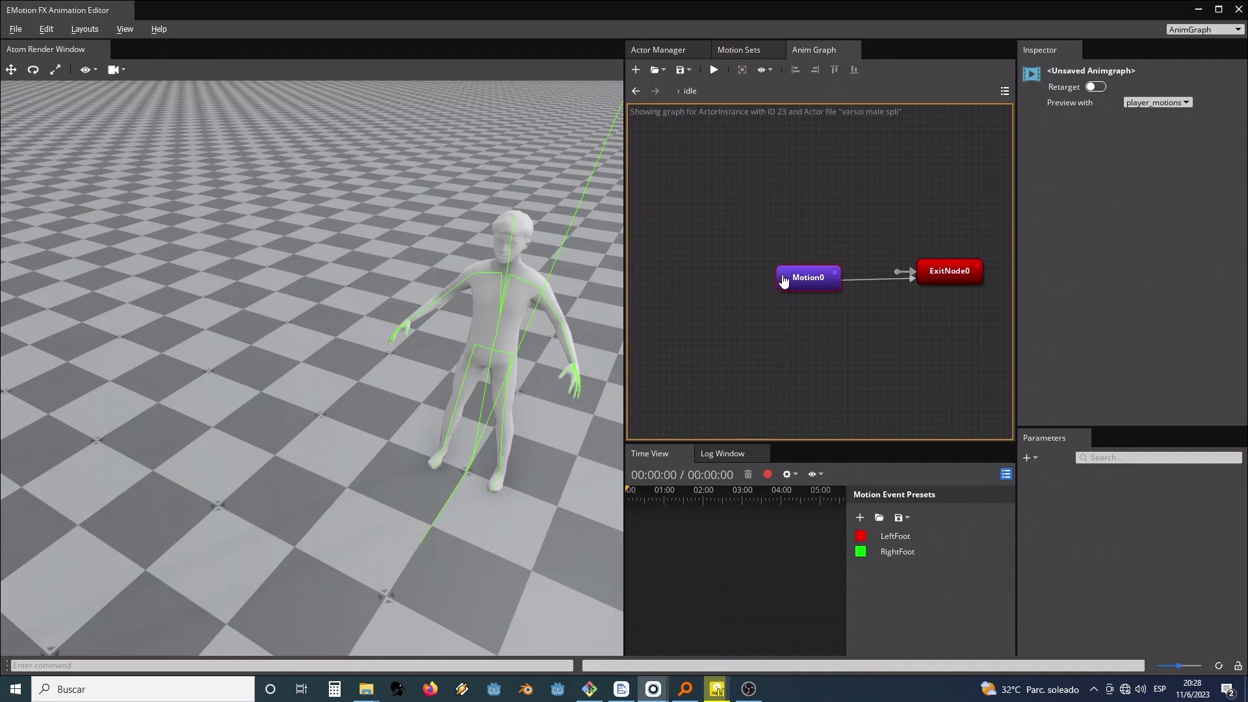
# Step: Set the motion node as the entry state and move it slightly up and away from the exit node
pyautogui.click(785, 276)
pyautogui.rightClick(800, 280)
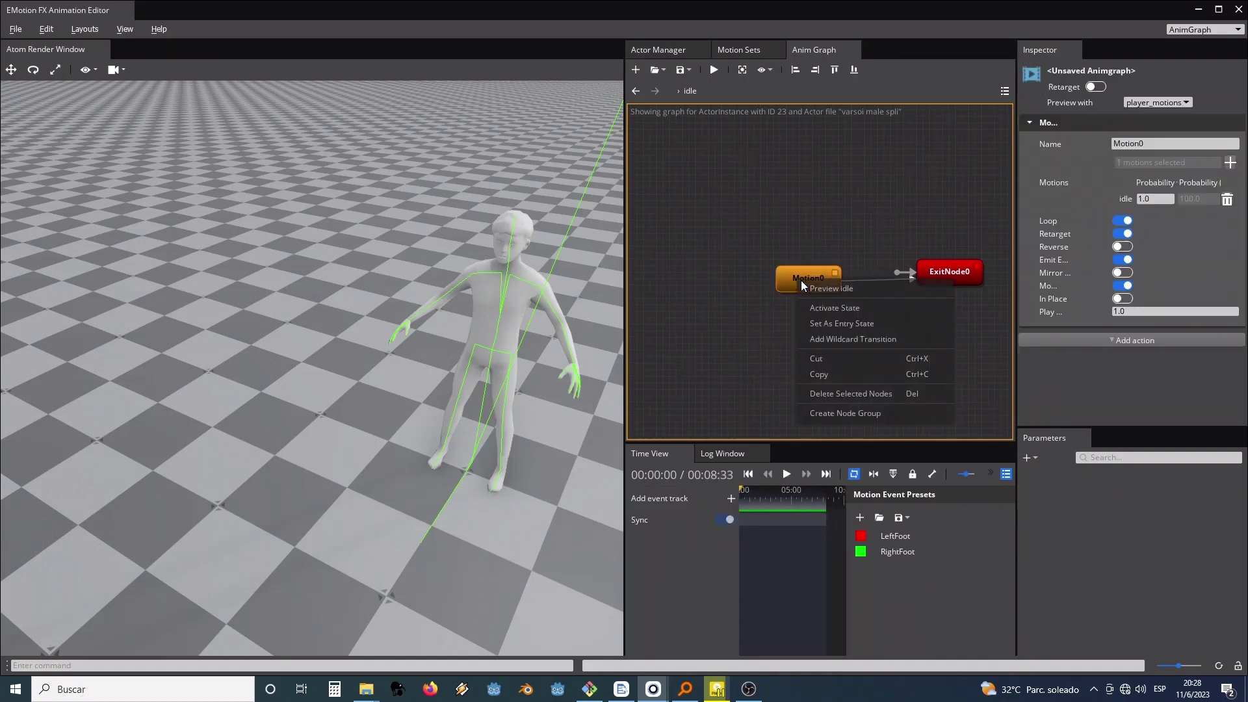
pyautogui.click(841, 323)
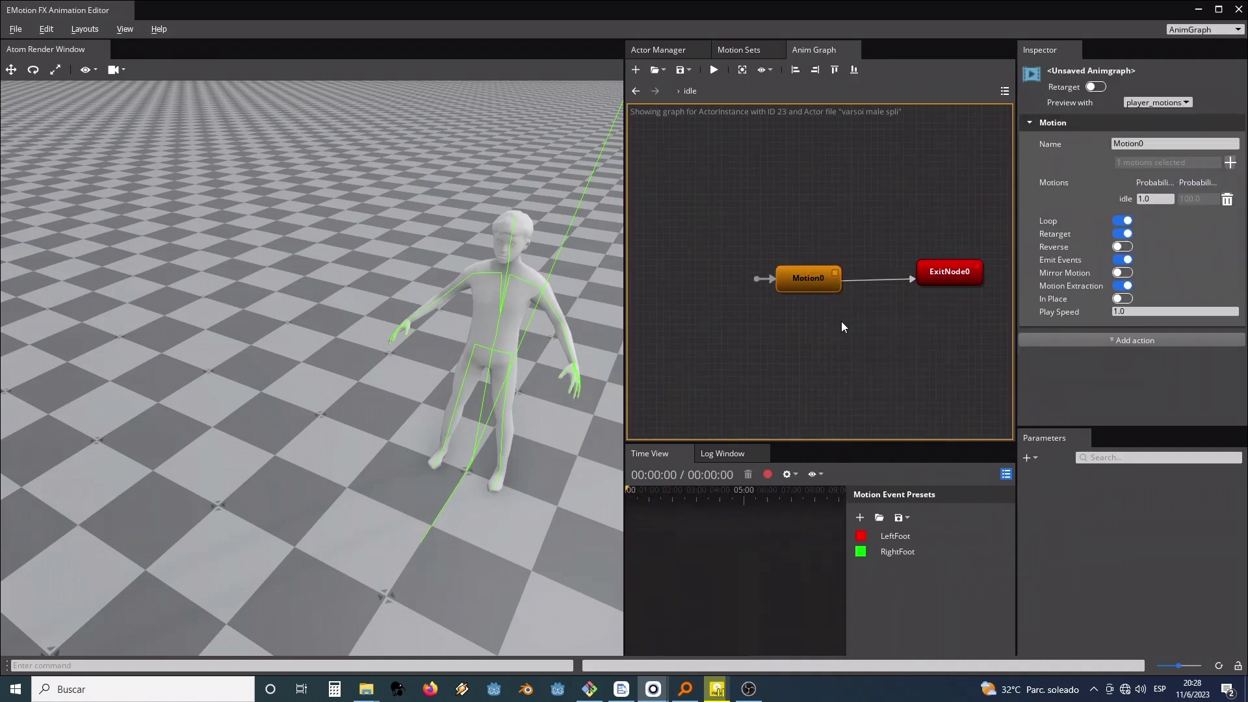
pyautogui.moveTo(803, 286); pyautogui.dragTo(781, 258)
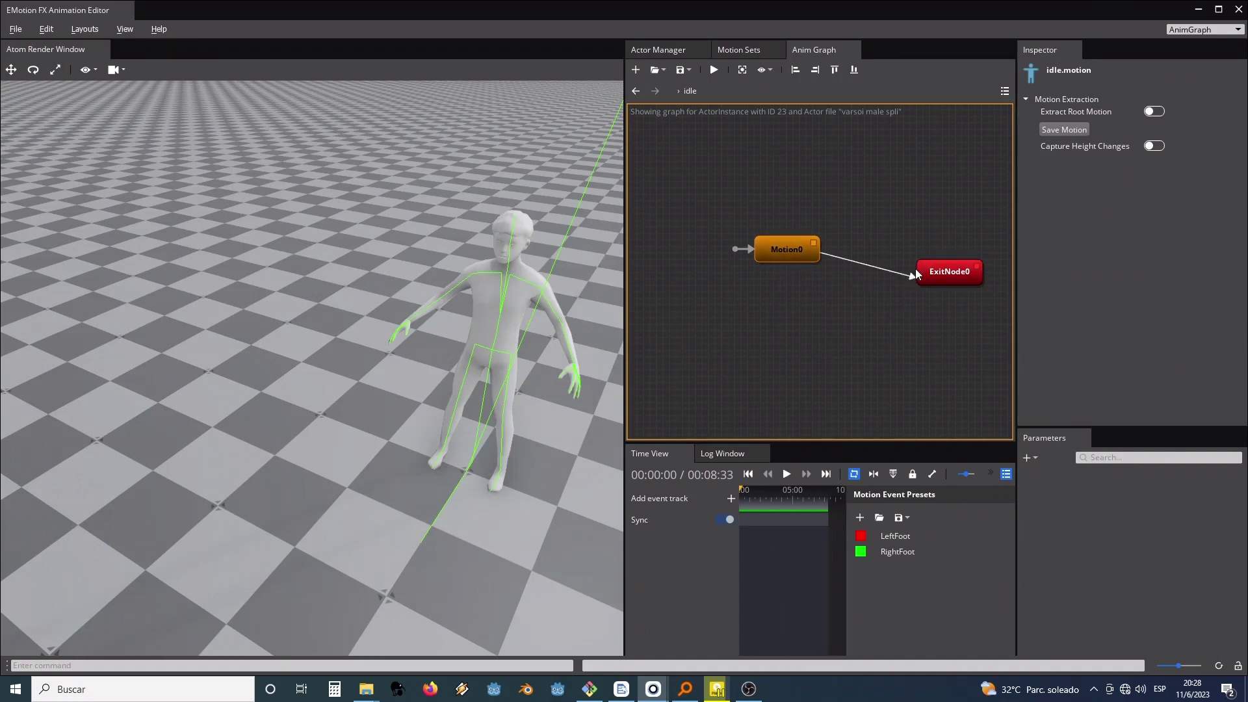
pyautogui.click(897, 265)
pyautogui.click(787, 249)
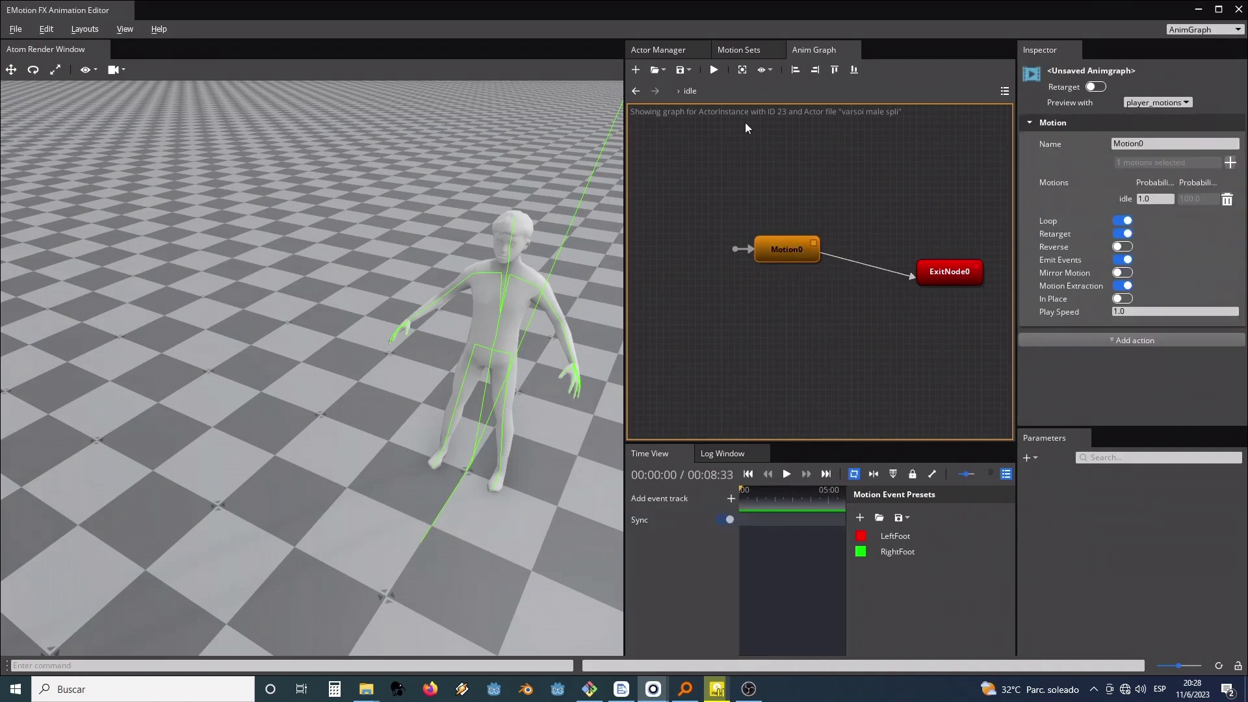
# Step: Activate the anim graph on the character and save it as PlayerAnimGraph.animgraph in Assets/player, replacing the existing file
pyautogui.click(714, 70)
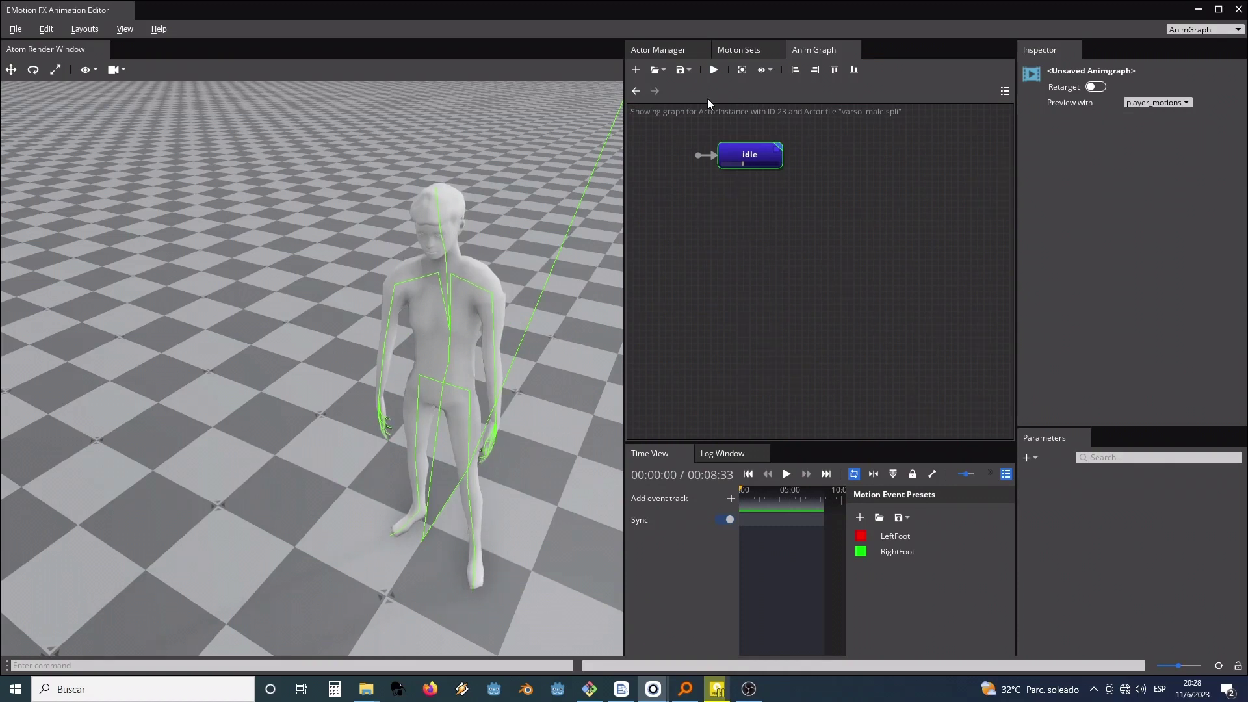
pyautogui.click(680, 69)
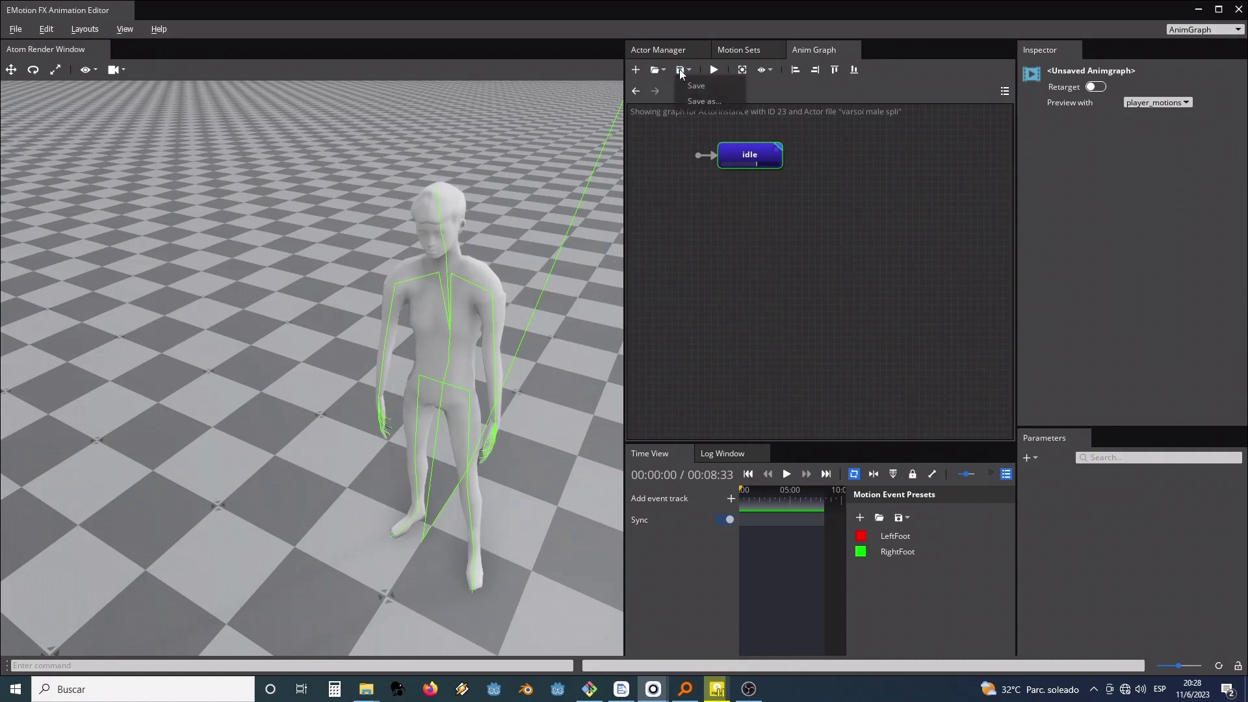
pyautogui.click(698, 101)
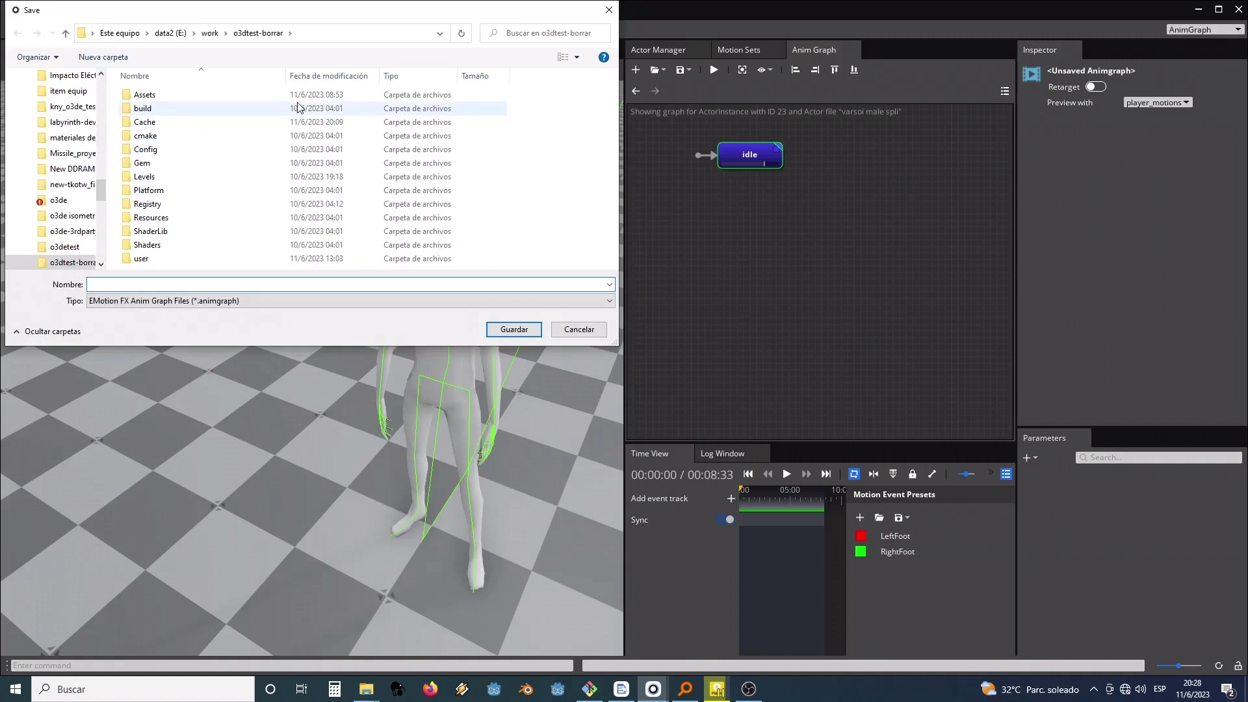
pyautogui.doubleClick(164, 95)
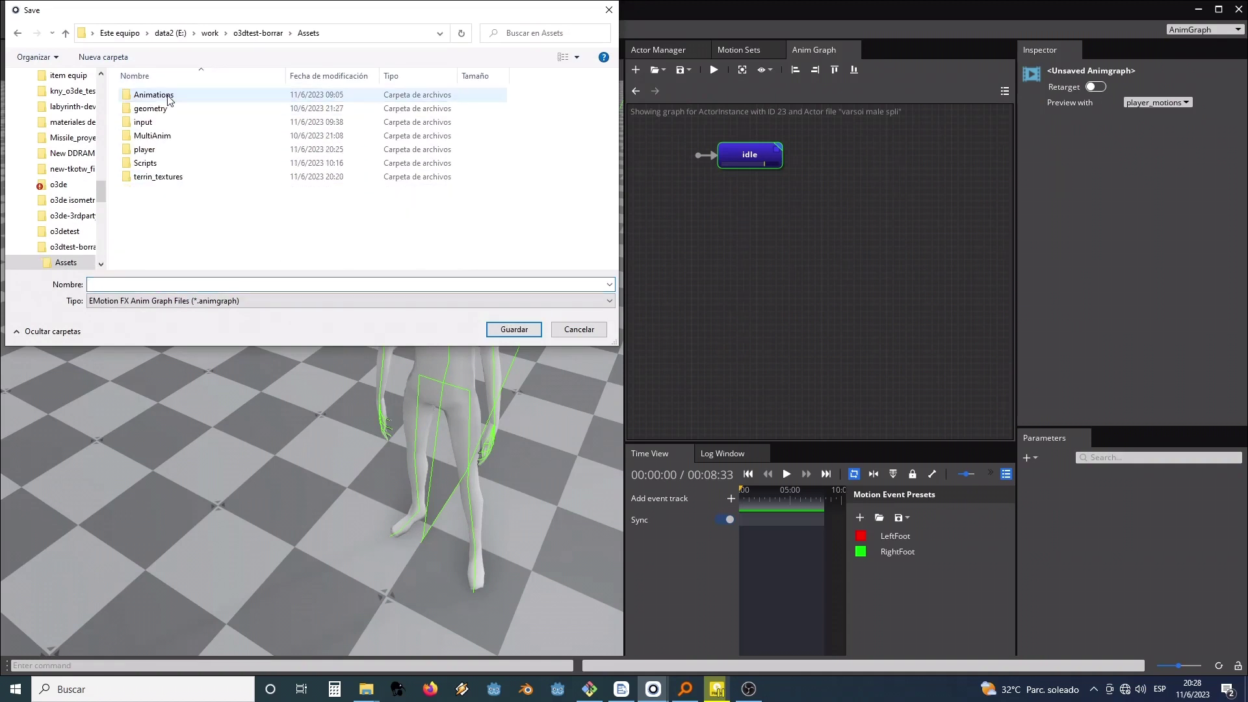
pyautogui.doubleClick(166, 149)
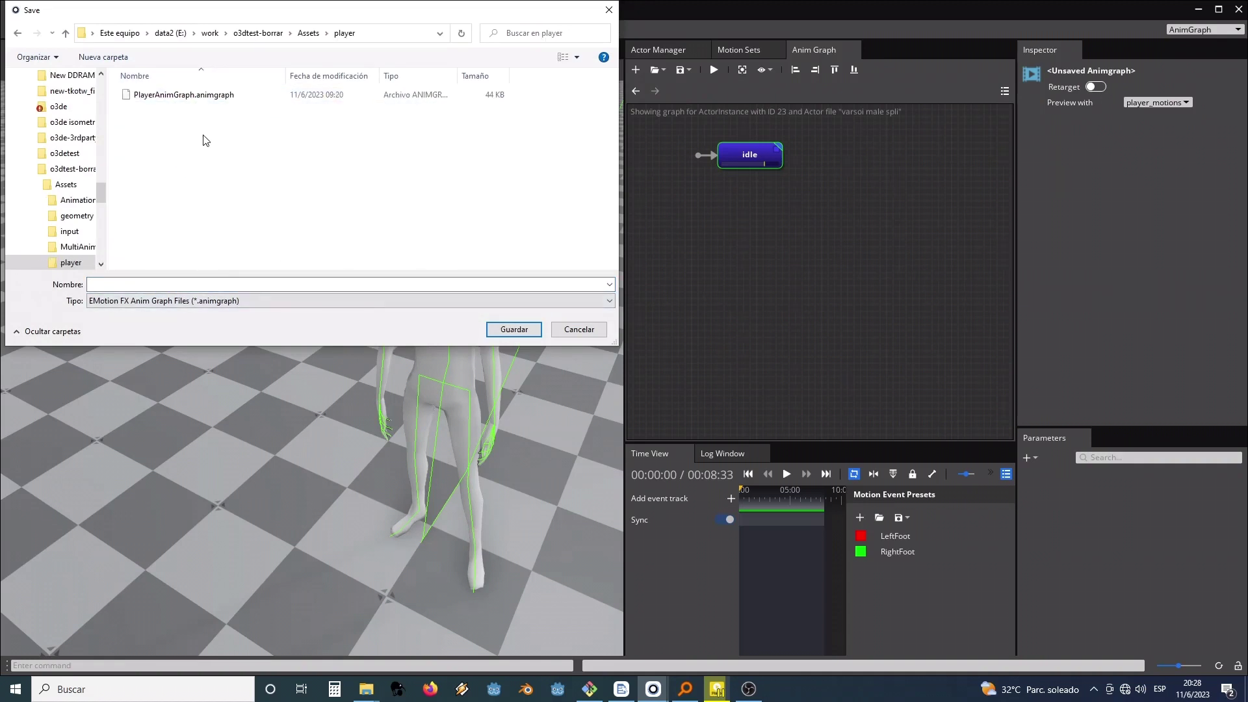
pyautogui.doubleClick(208, 96)
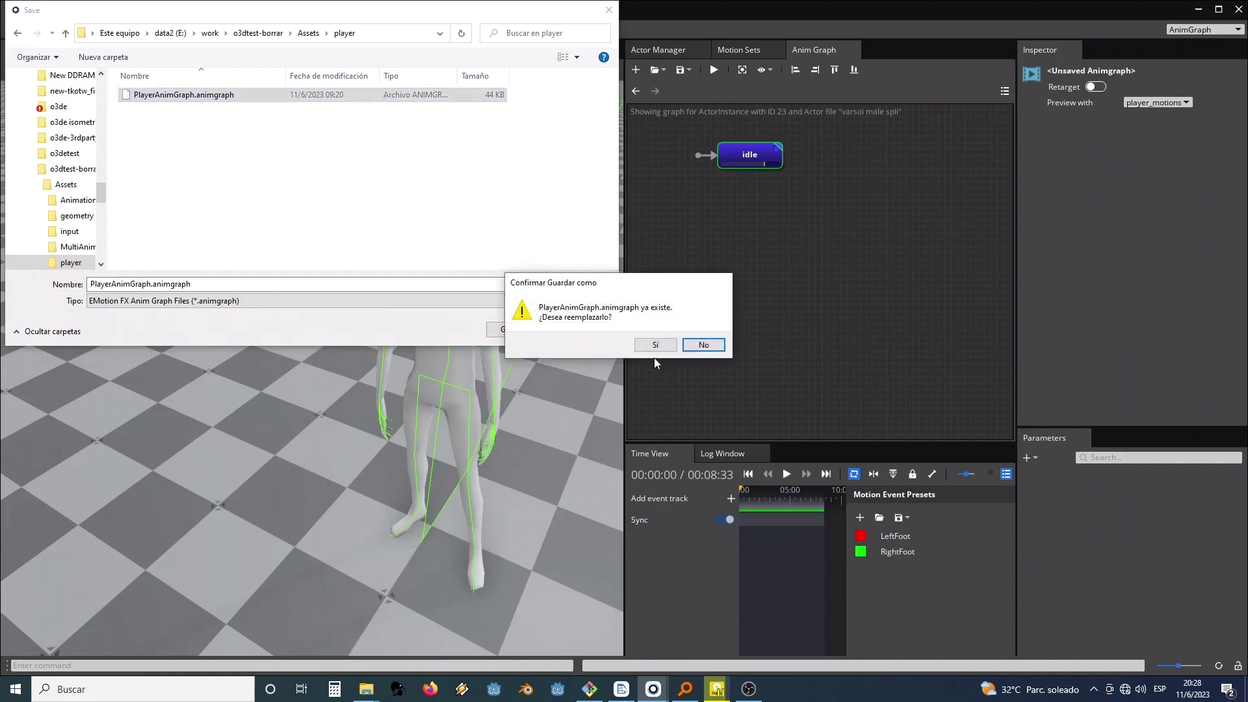
pyautogui.click(654, 345)
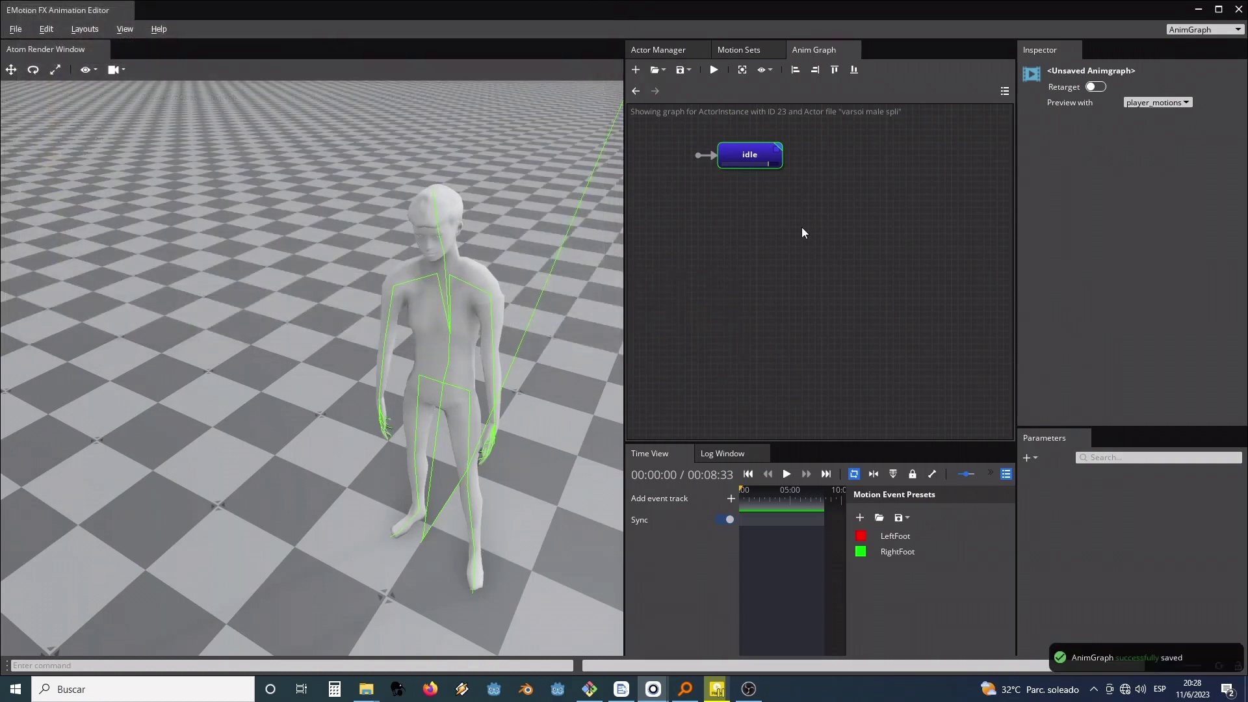
# Step: Reposition the idle state machine node in the root graph, checking its contents along the way
pyautogui.moveTo(759, 155); pyautogui.dragTo(714, 174)
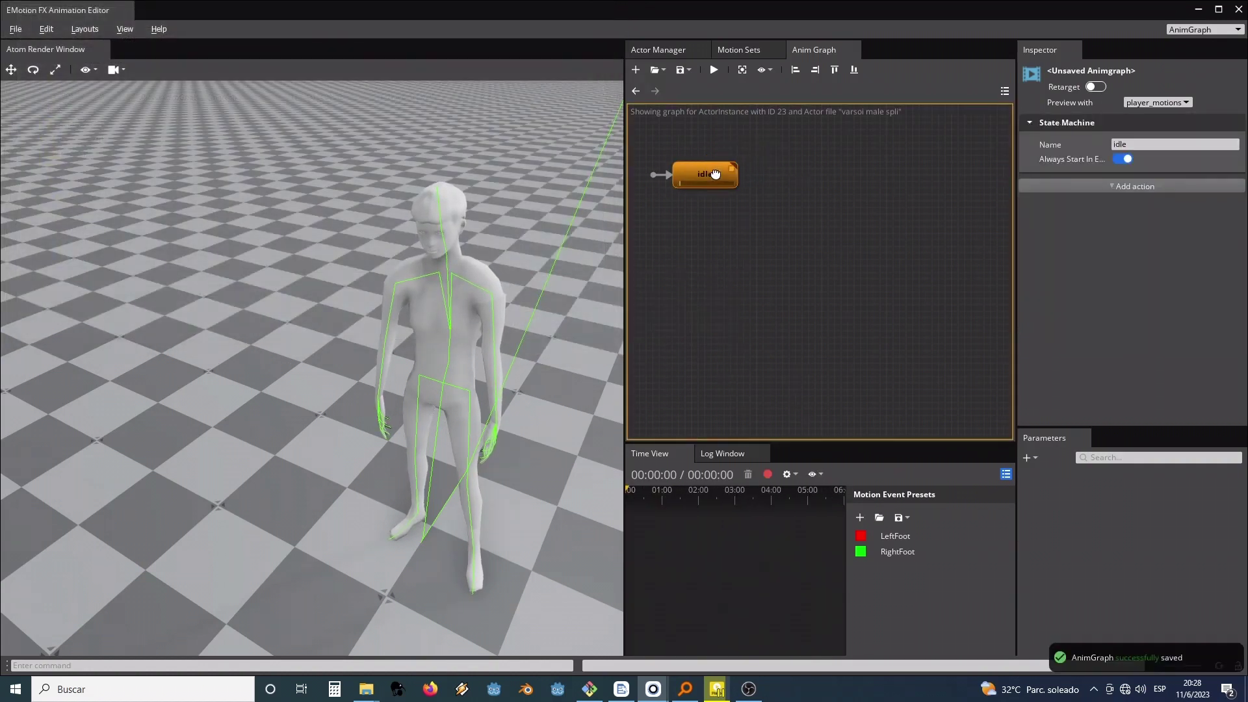
pyautogui.click(636, 91)
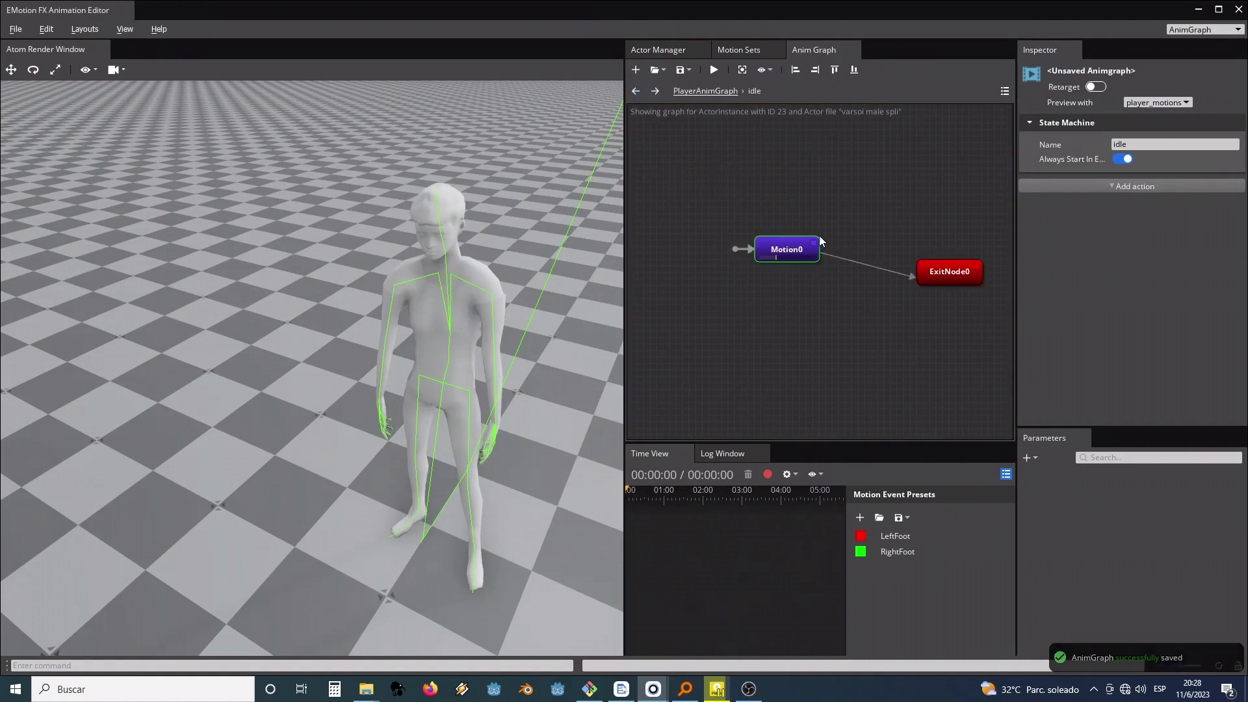
pyautogui.click(636, 91)
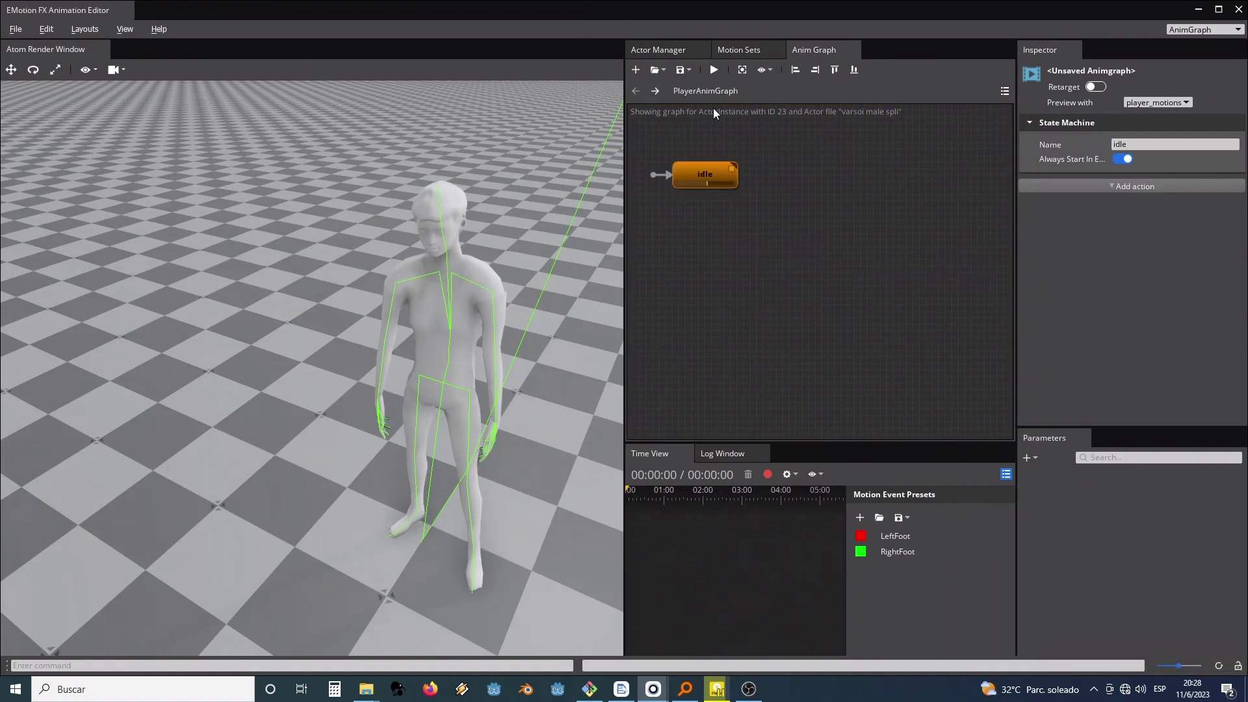
pyautogui.moveTo(701, 174); pyautogui.dragTo(715, 174)
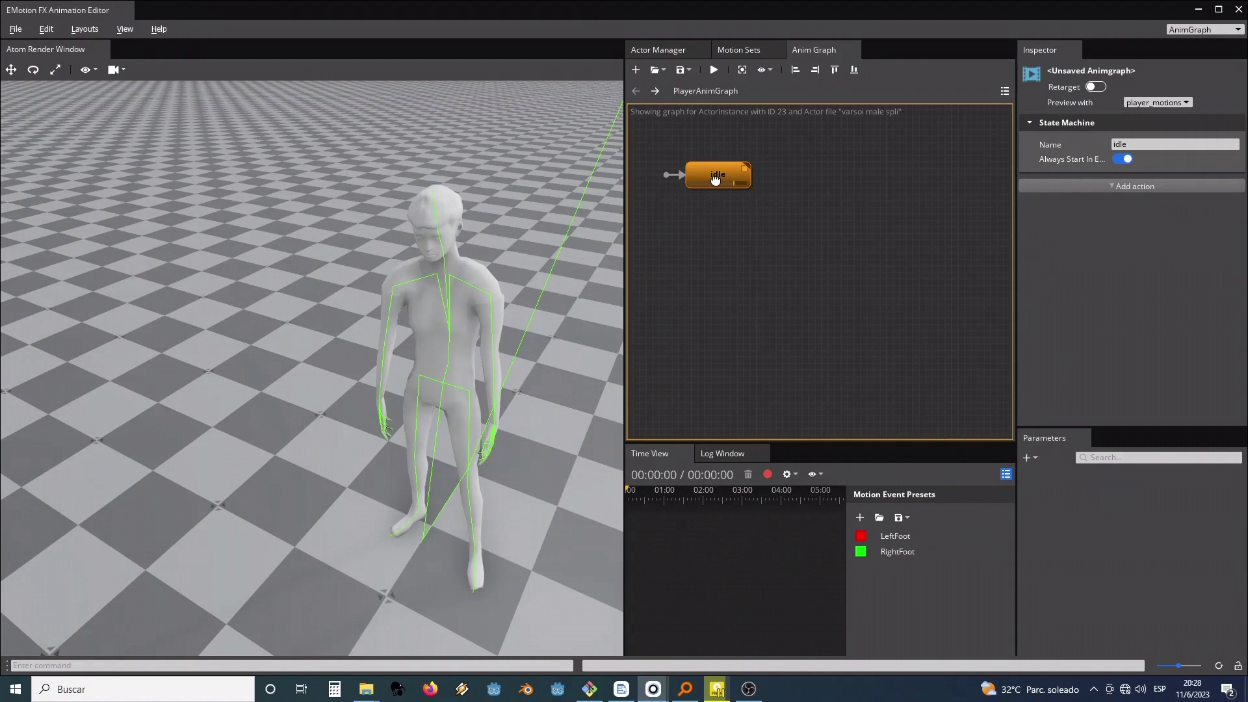
# Step: Add a second State Machine node below idle in the root graph and open it
pyautogui.click(733, 252)
pyautogui.rightClick(733, 251)
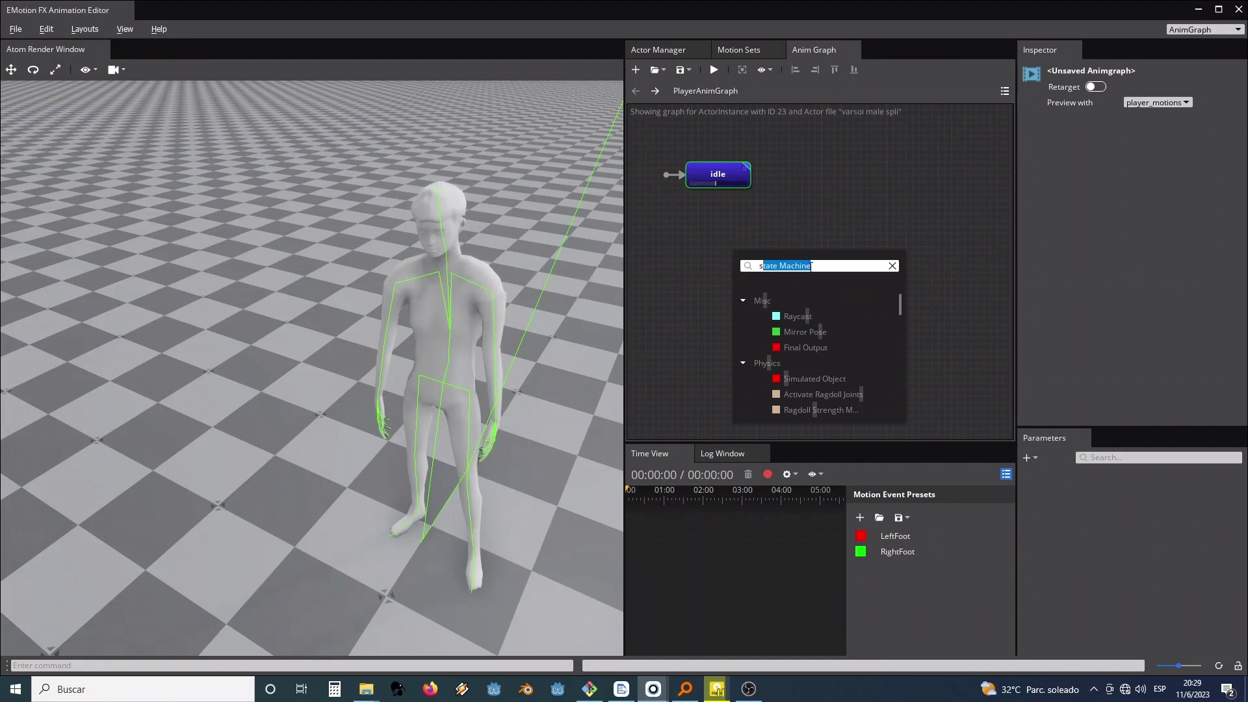
pyautogui.click(832, 314)
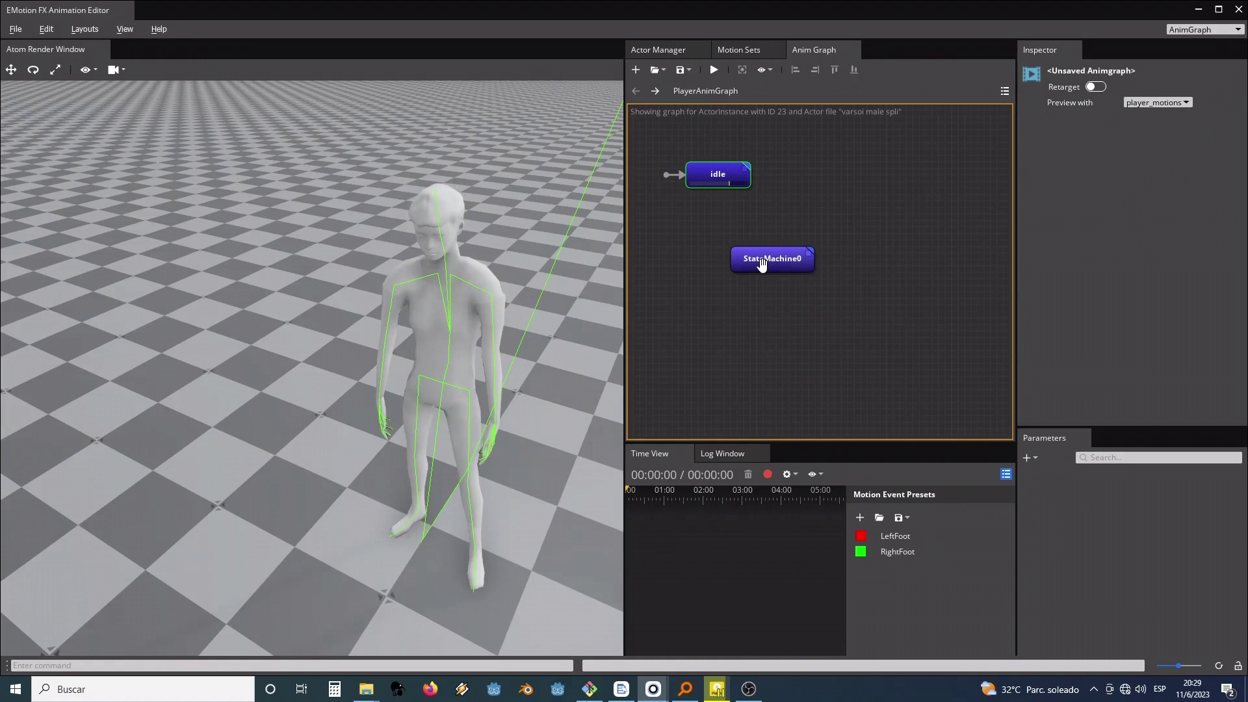
pyautogui.moveTo(769, 259); pyautogui.dragTo(763, 265)
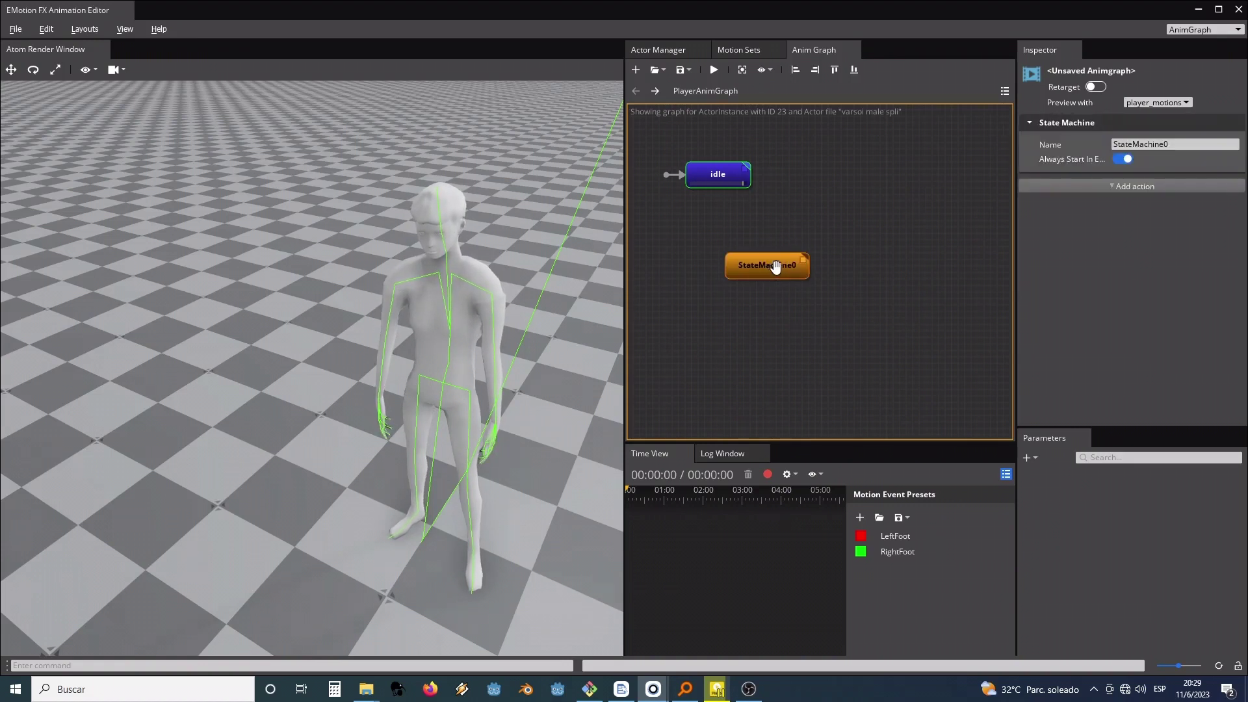
pyautogui.doubleClick(775, 266)
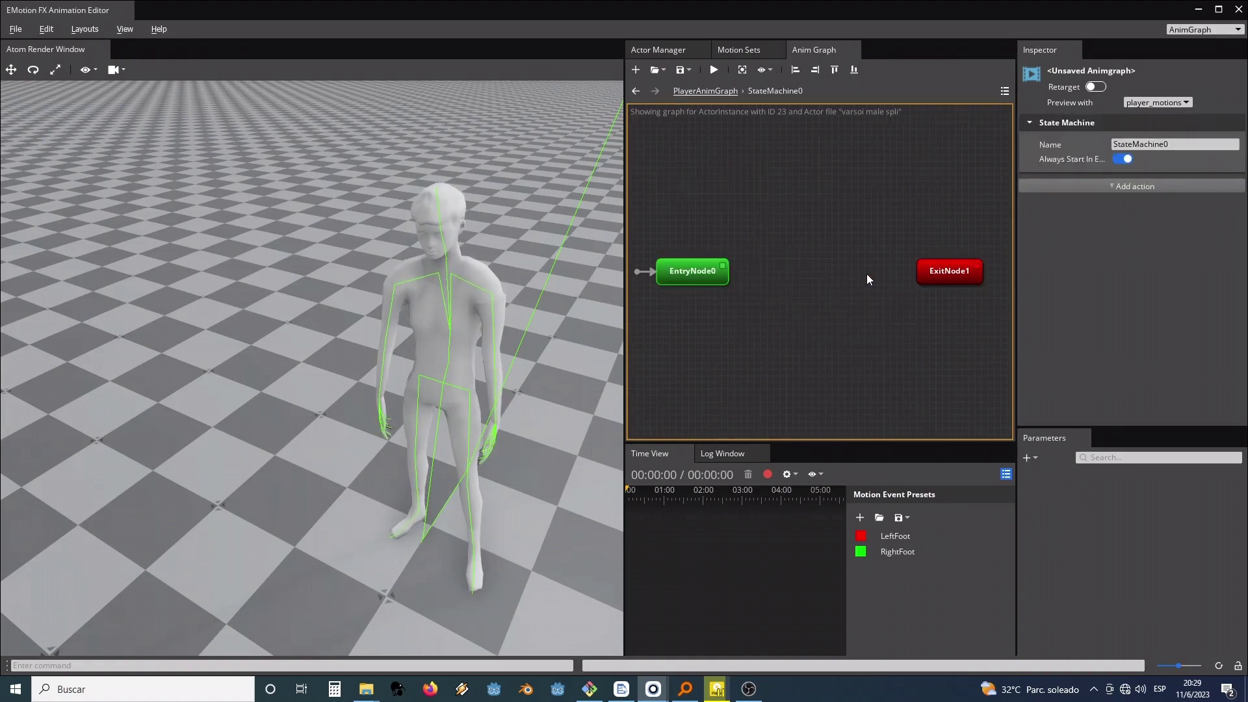
# Step: Add a Motion node between the entry and exit nodes of the new state machine
pyautogui.rightClick(786, 259)
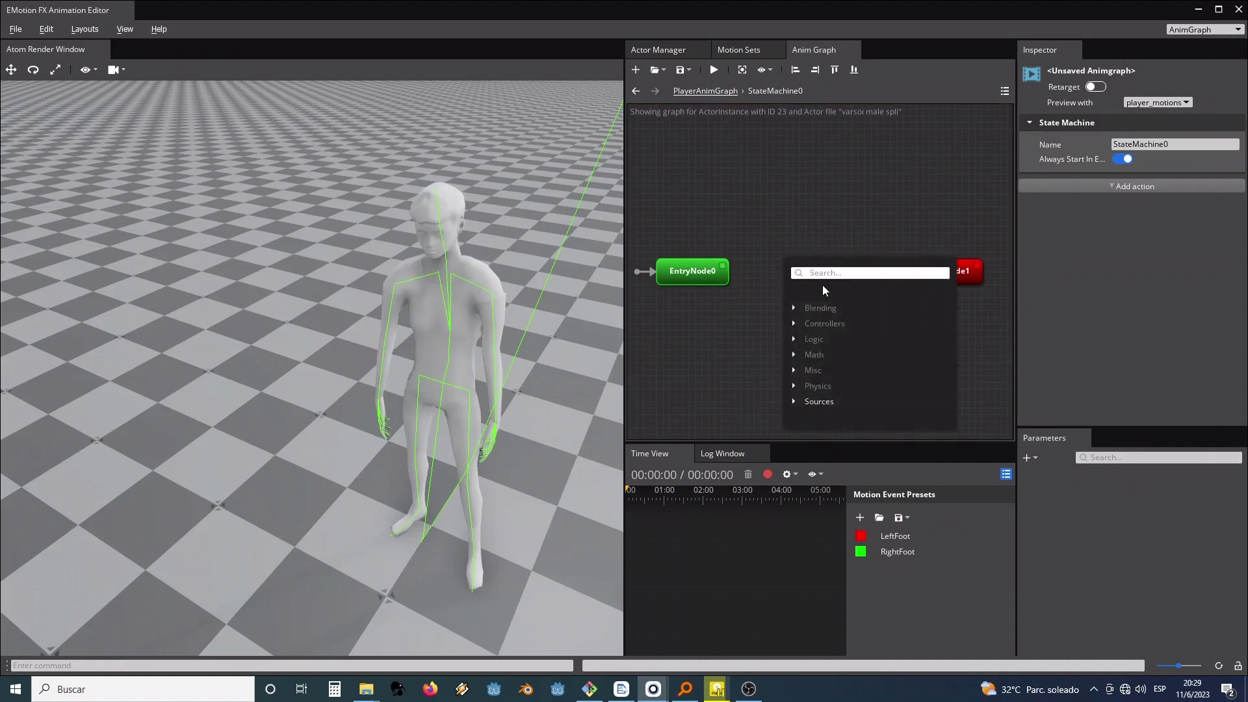
pyautogui.write('motion')
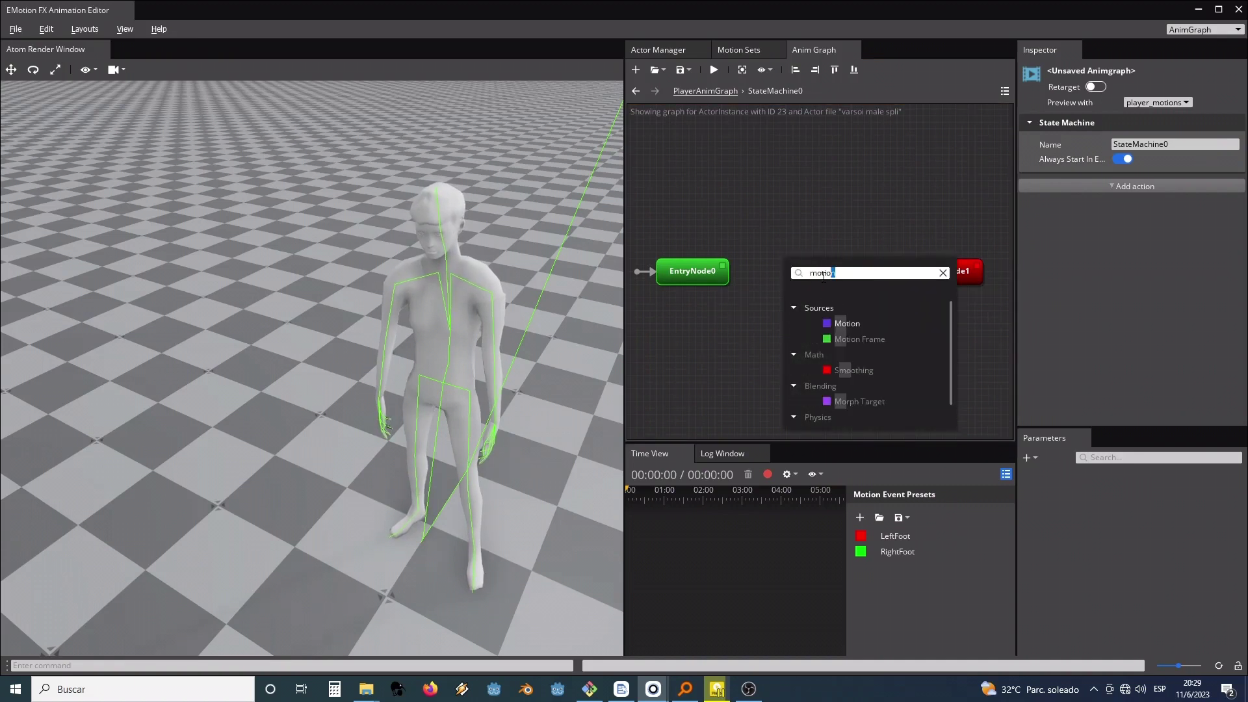
pyautogui.click(838, 323)
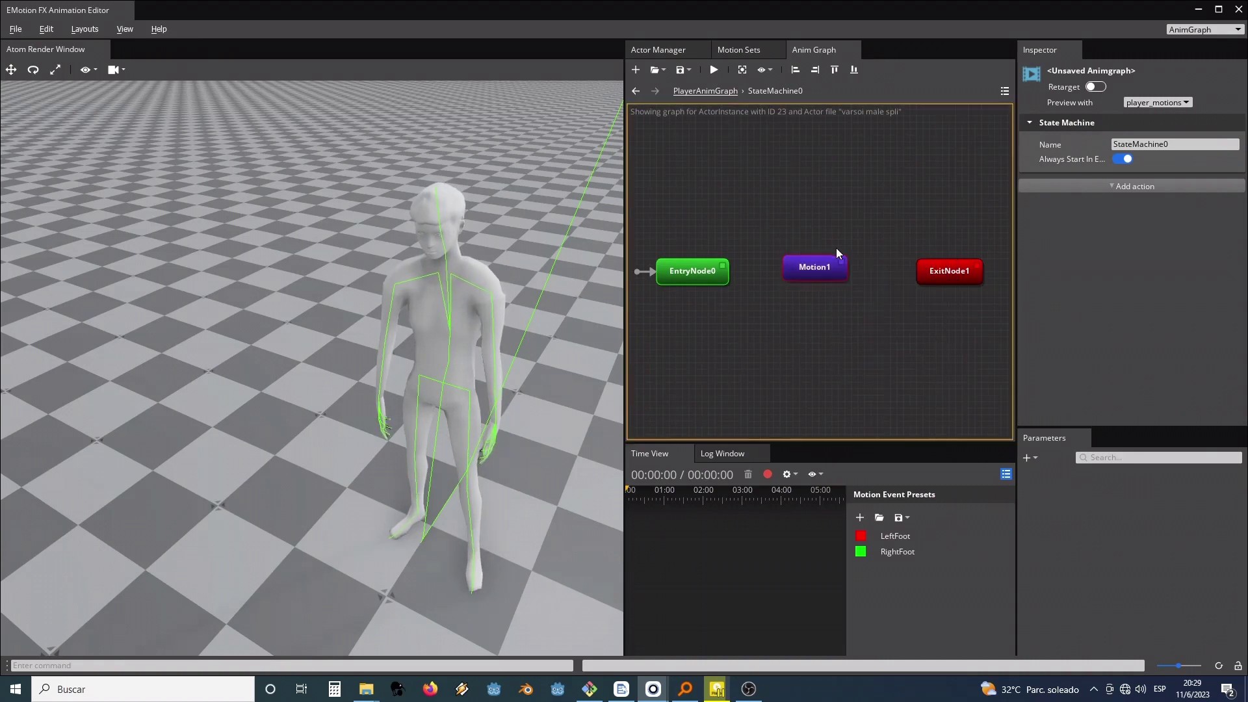
# Step: Name the new motion node run and assign it the running motion from player_motions
pyautogui.click(811, 272)
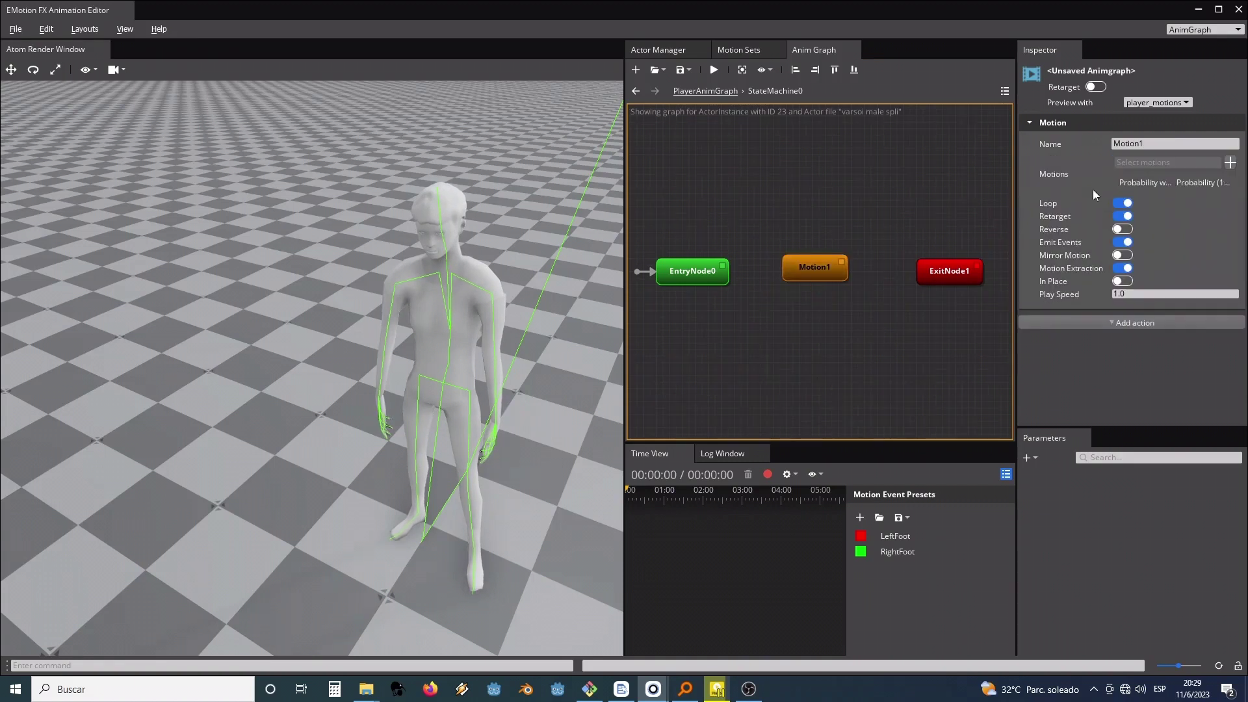
pyautogui.doubleClick(1149, 146)
pyautogui.write('run')
pyautogui.press('Return')
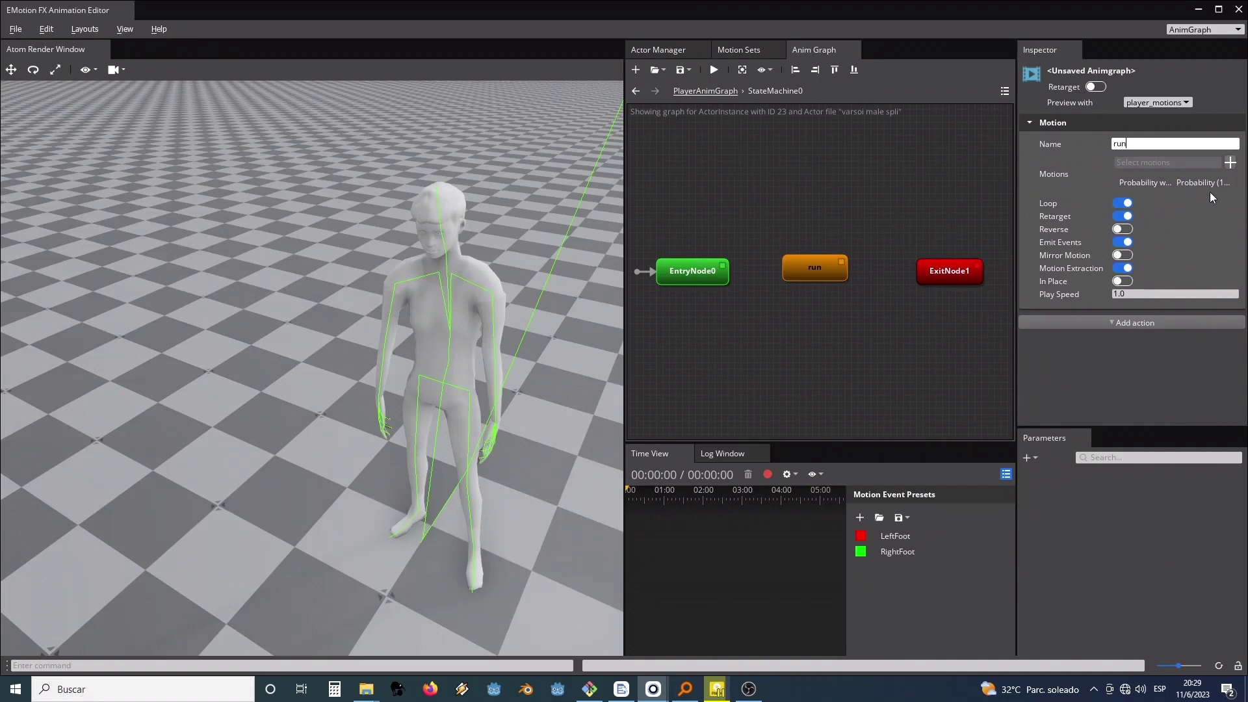
pyautogui.click(1229, 162)
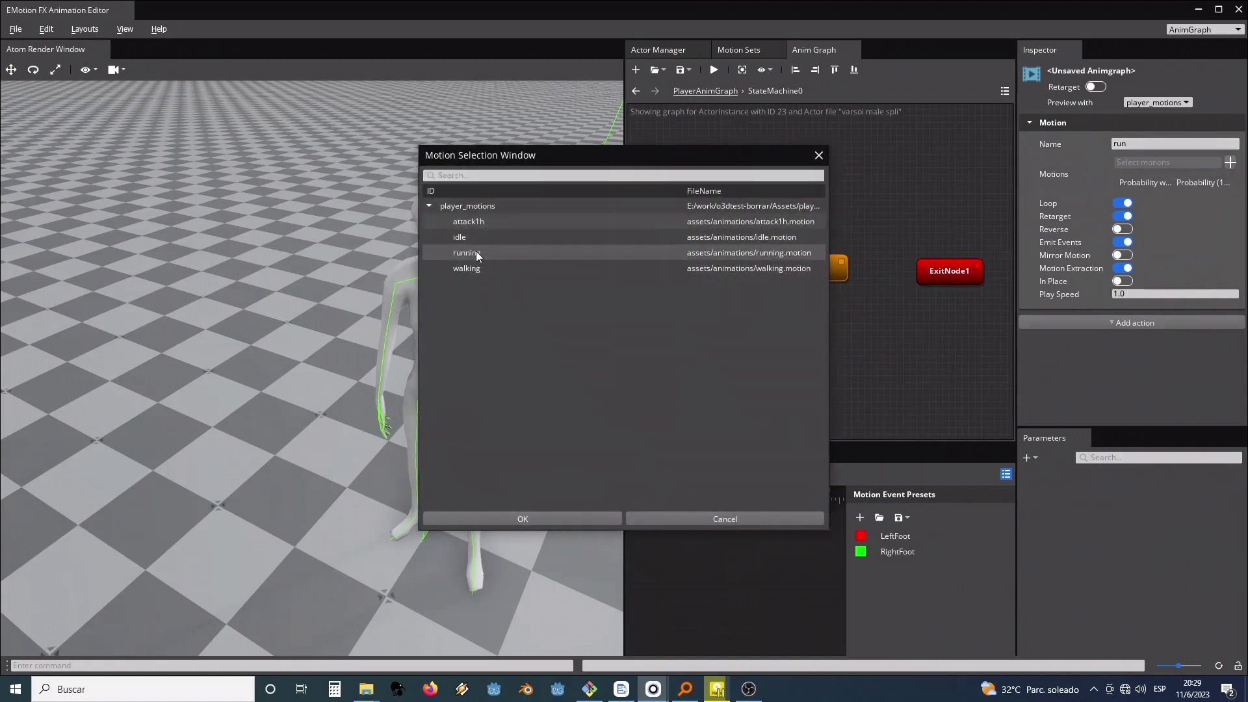
pyautogui.doubleClick(476, 252)
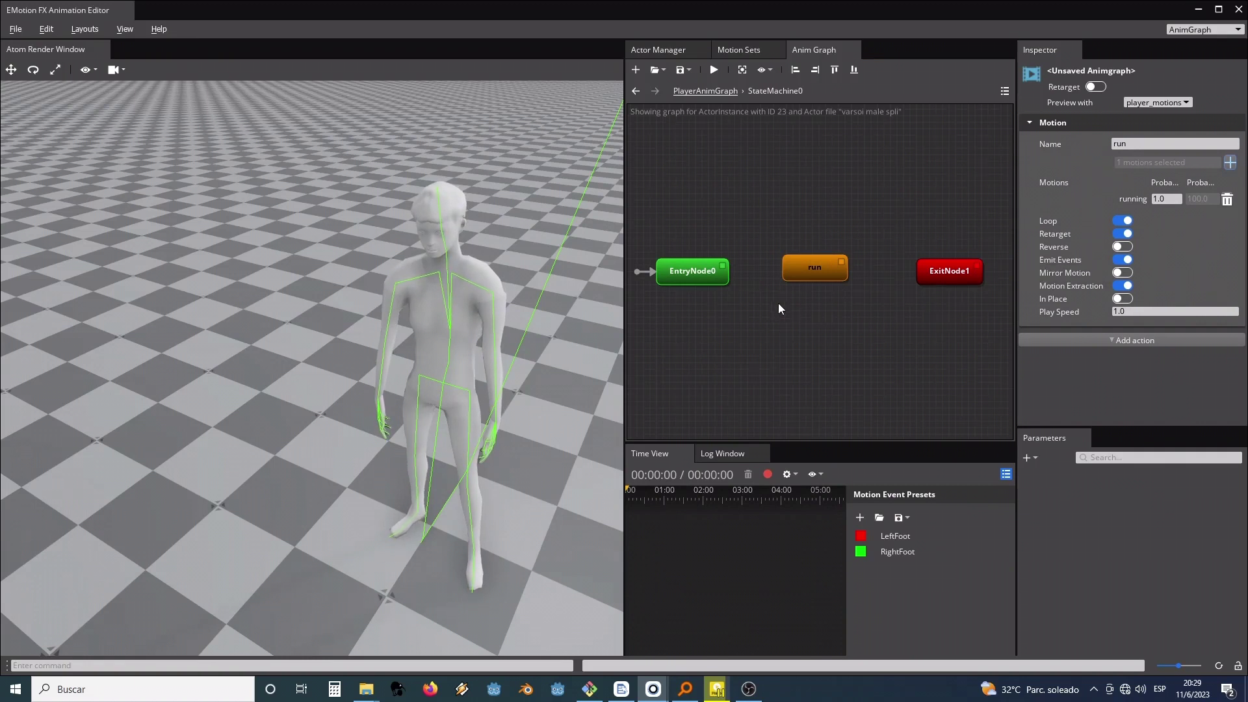
# Step: Delete the entry node of this state machine and set the run node as its entry state
pyautogui.click(701, 270)
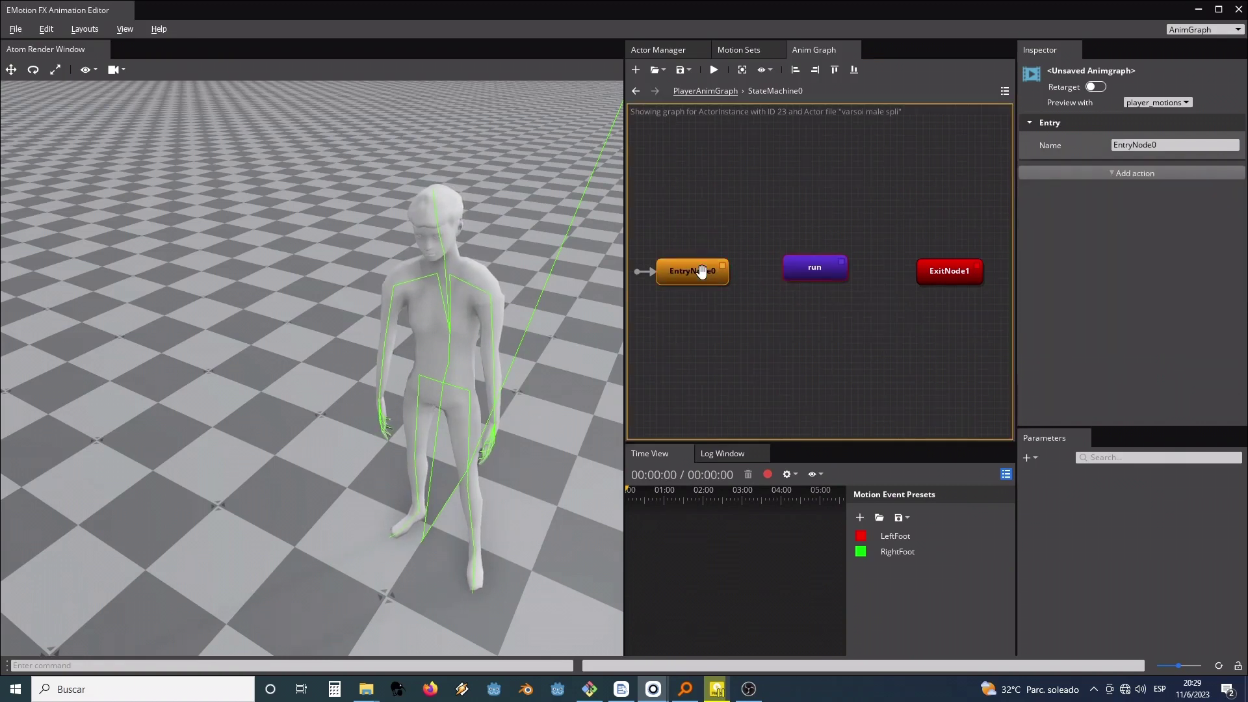
pyautogui.press('Delete')
pyautogui.click(813, 268)
pyautogui.rightClick(816, 276)
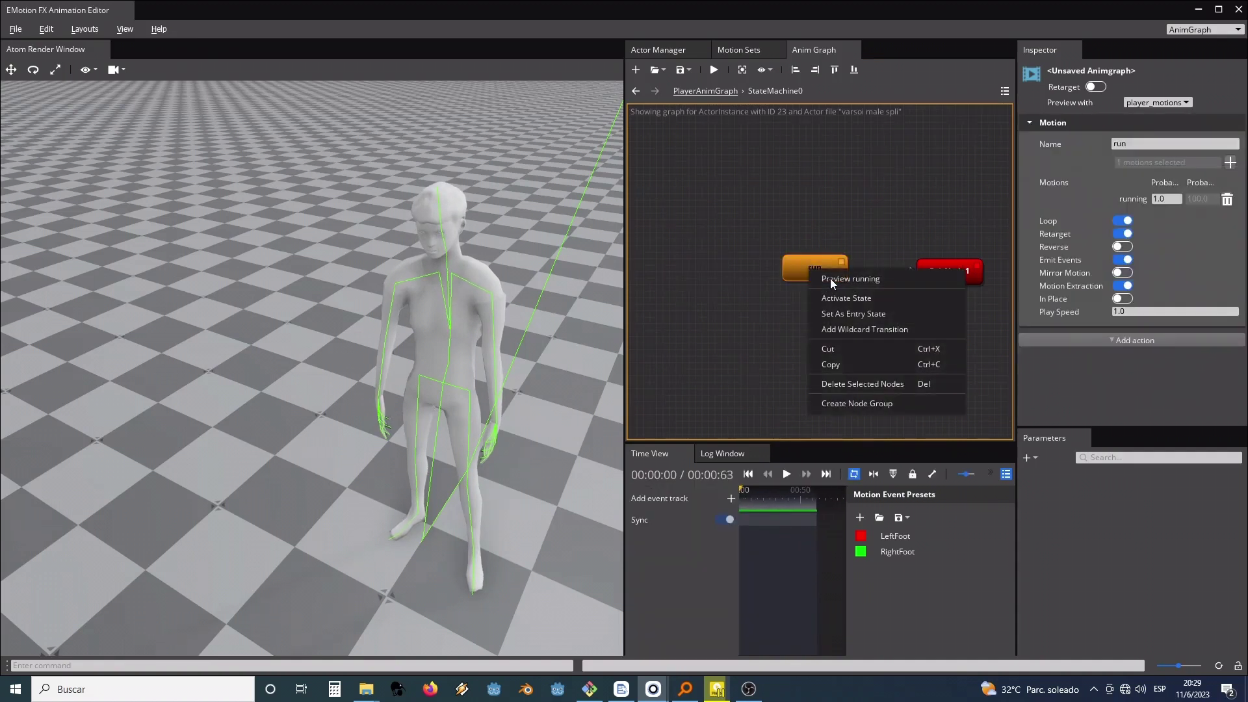
pyautogui.click(851, 313)
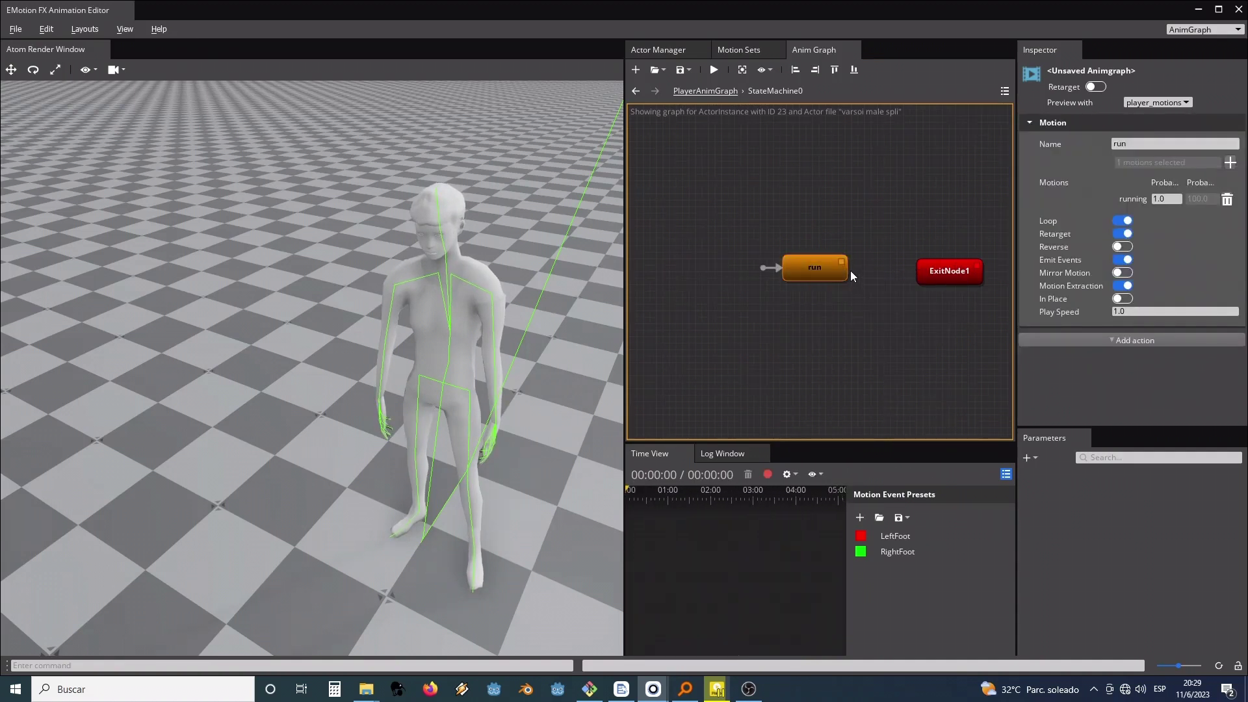
# Step: Add a transition from the run node to the exit node and return to the root graph
pyautogui.moveTo(847, 271); pyautogui.dragTo(919, 285)
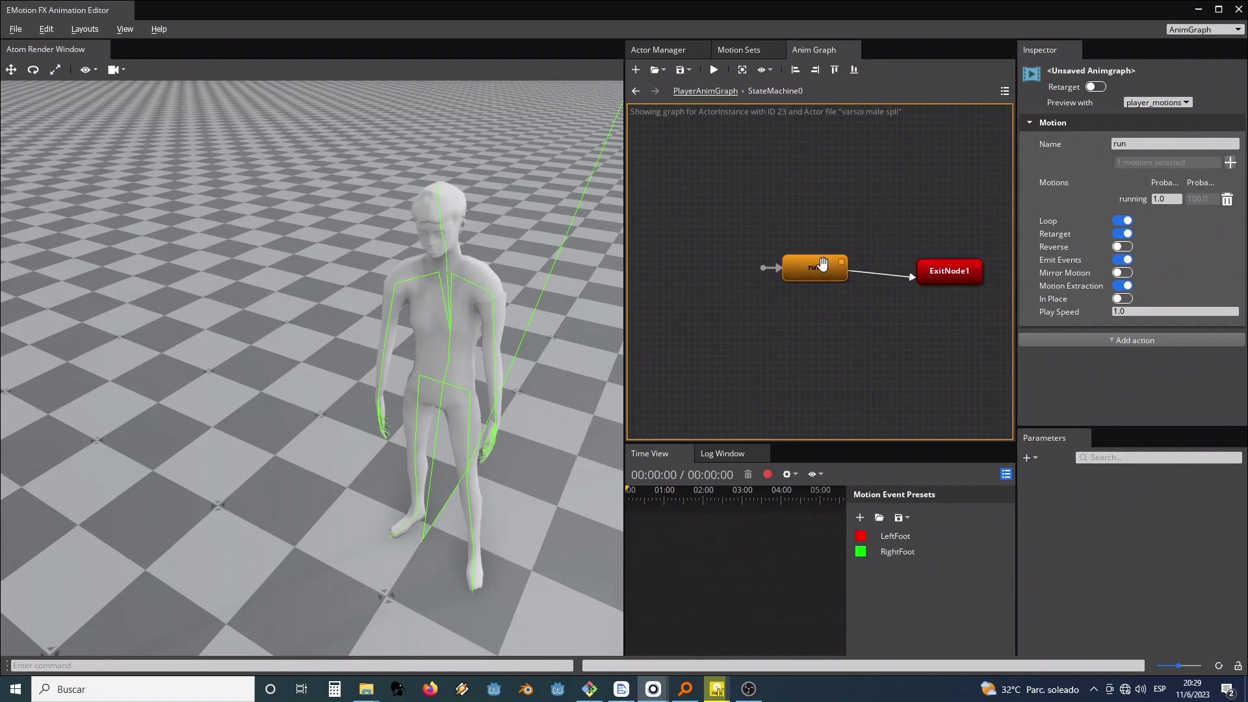
pyautogui.click(634, 91)
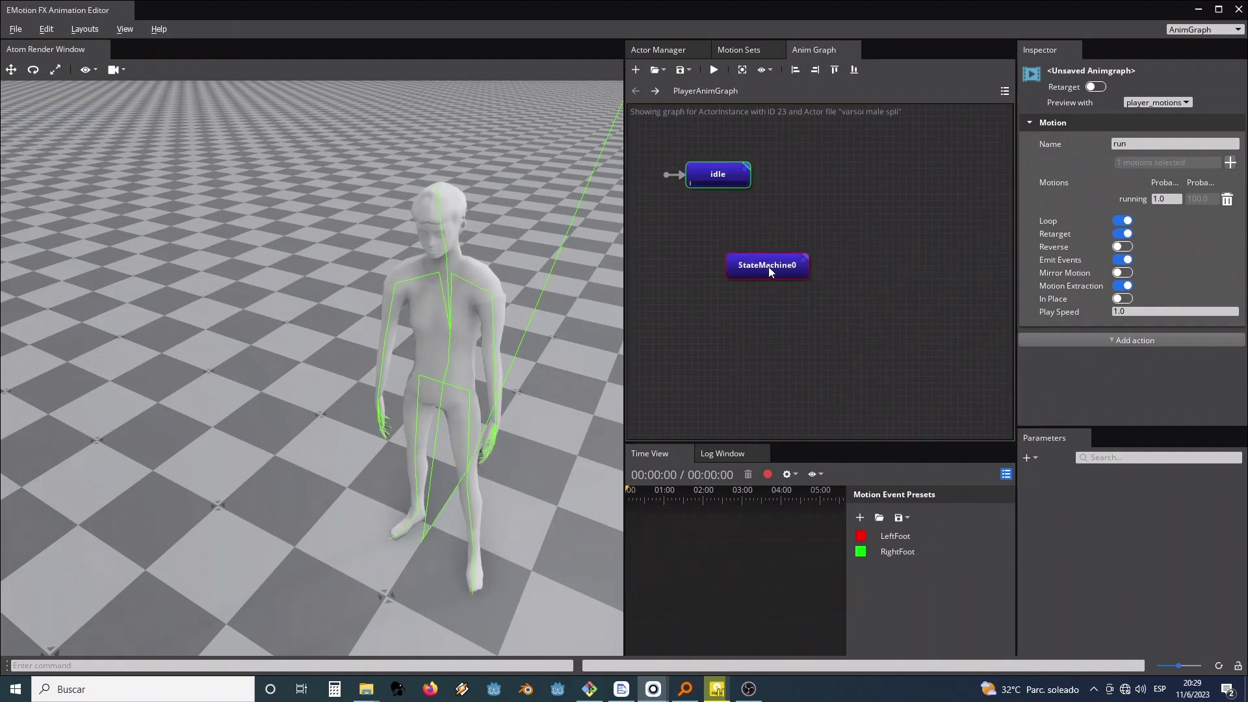
pyautogui.doubleClick(768, 267)
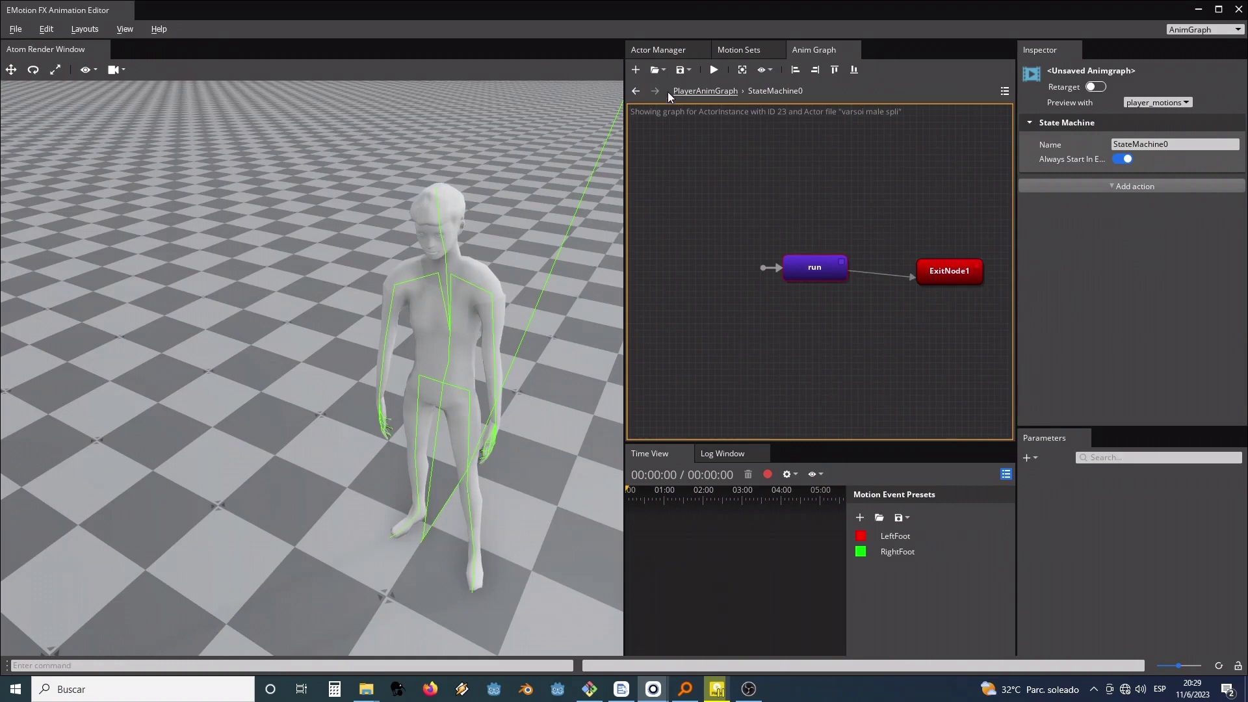
pyautogui.click(636, 92)
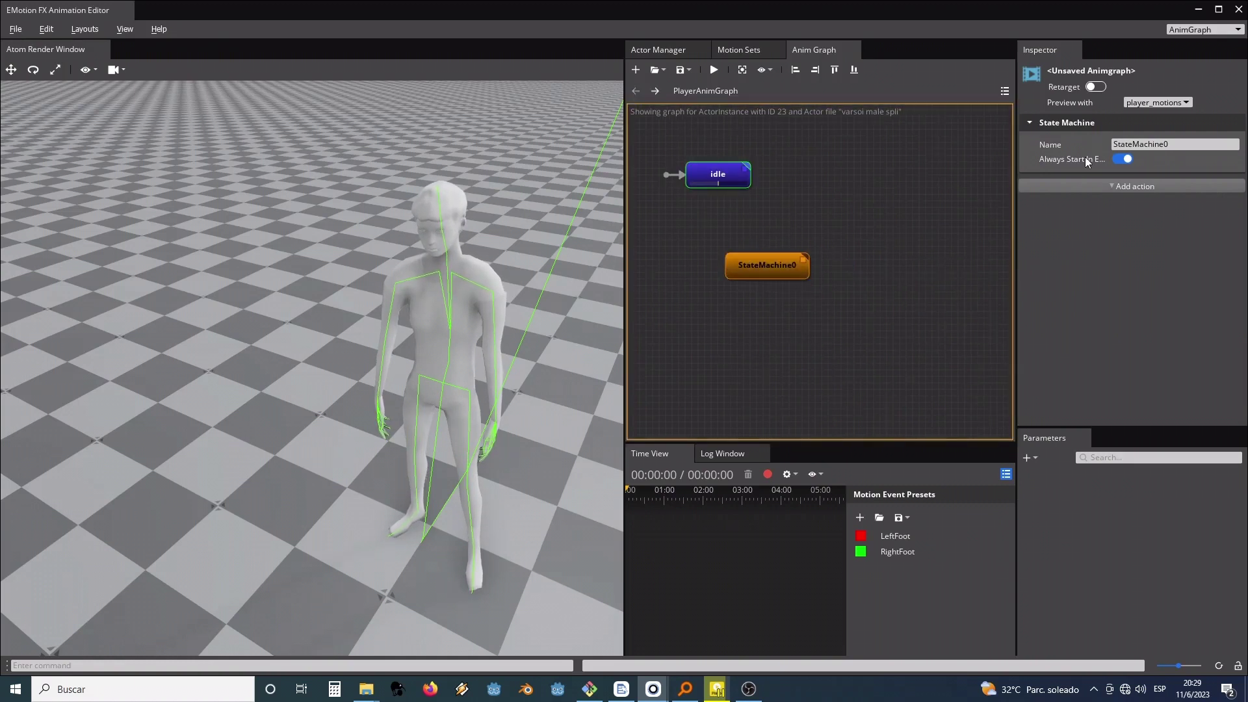
# Step: Rename the second state machine to running and add a transition from idle to it
pyautogui.doubleClick(1179, 144)
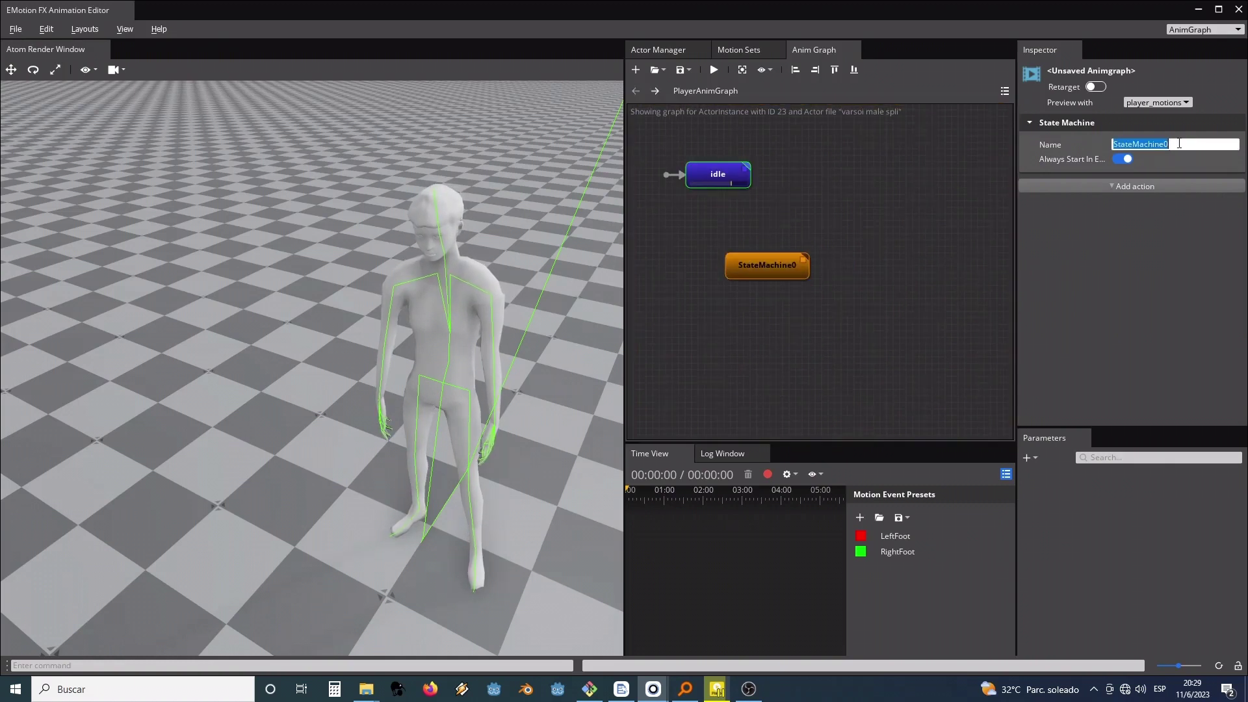
pyautogui.hotkey('ctrl', 'x')
pyautogui.hotkey('ctrl', 'v')
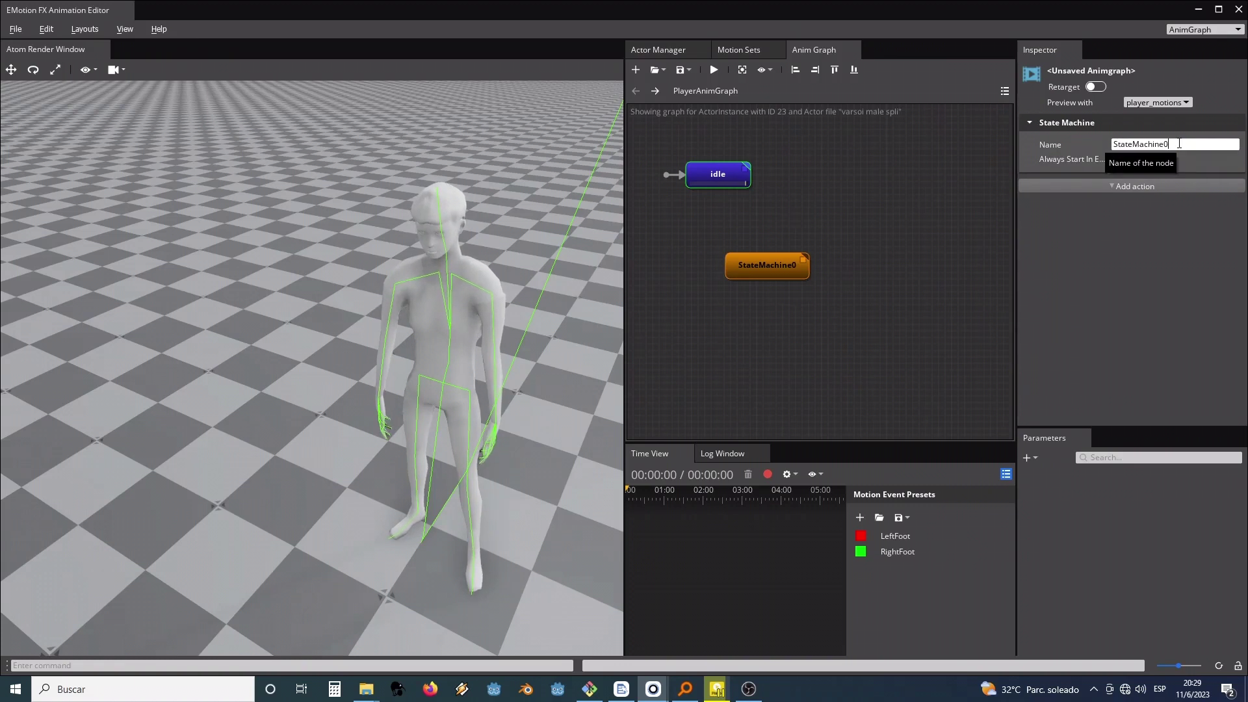
pyautogui.moveTo(1167, 146); pyautogui.dragTo(1085, 146)
pyautogui.write('running')
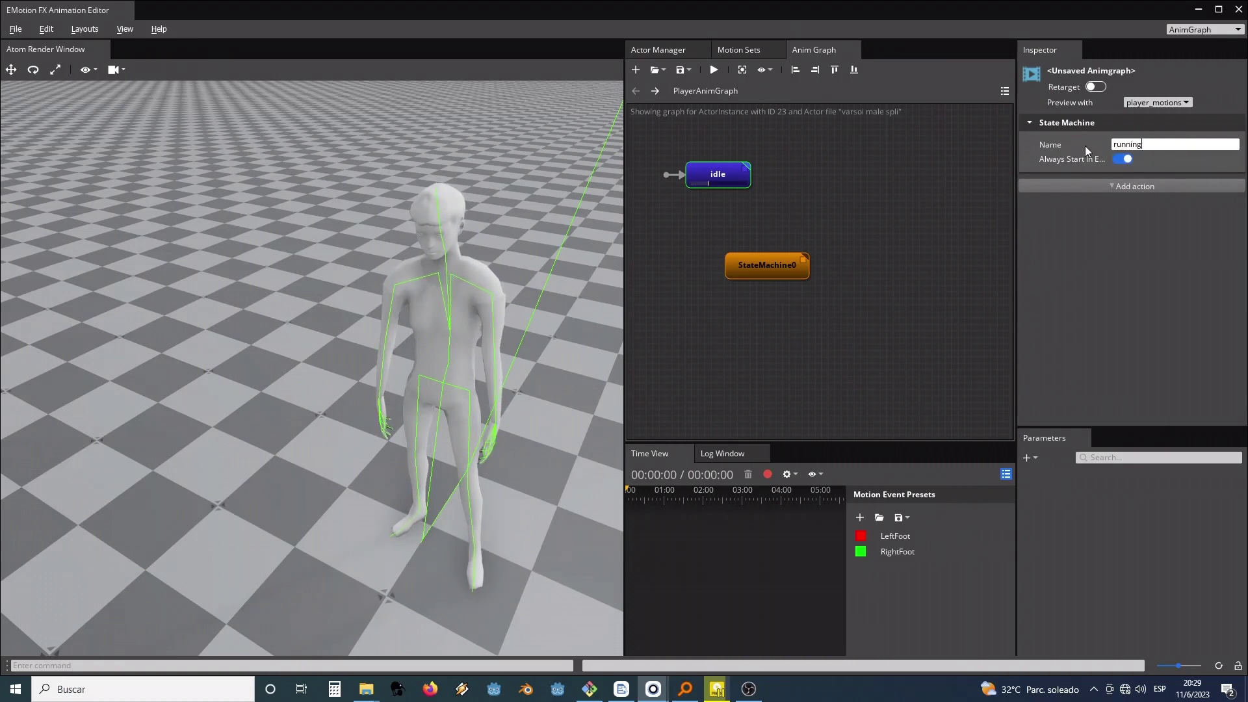
pyautogui.press('Return')
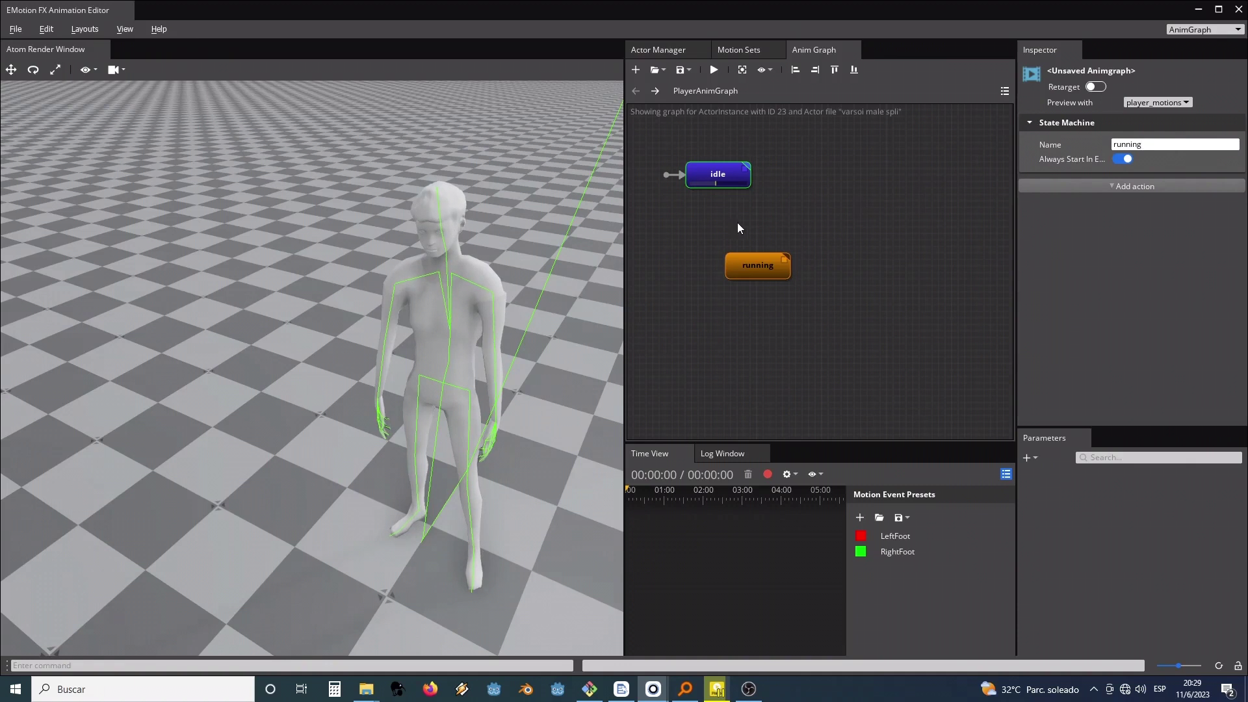
pyautogui.click(727, 189)
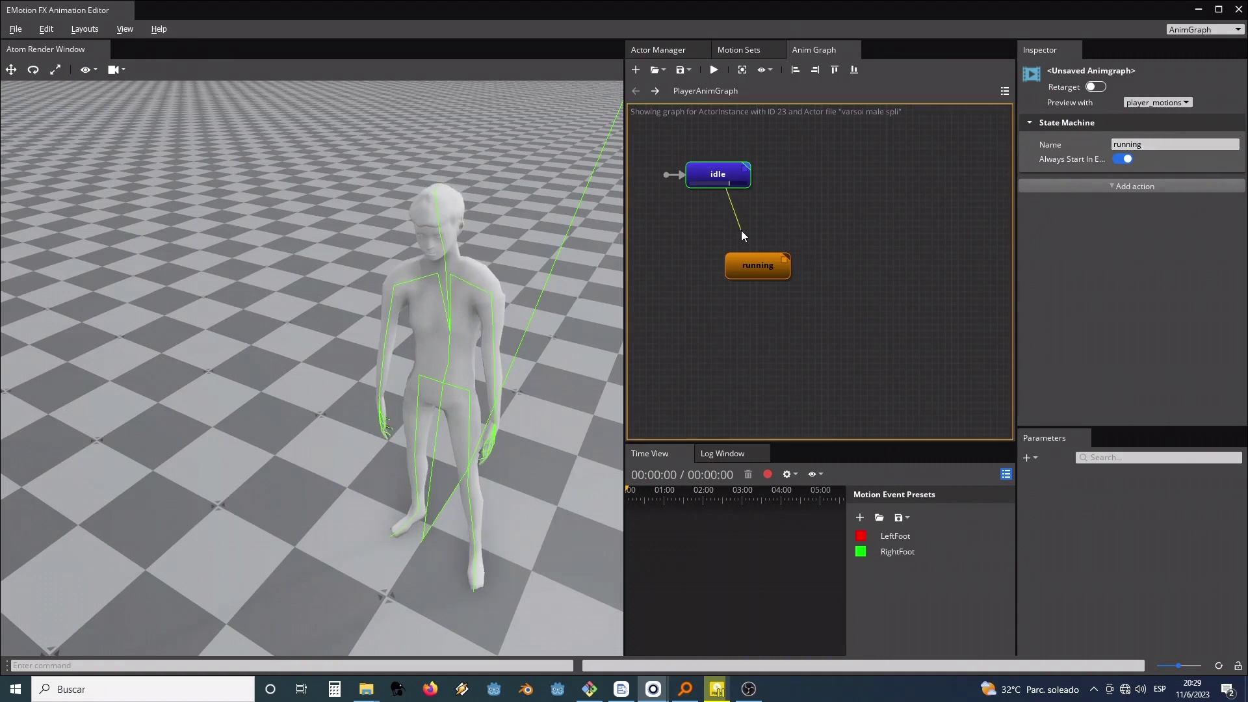
pyautogui.moveTo(745, 251); pyautogui.dragTo(748, 258)
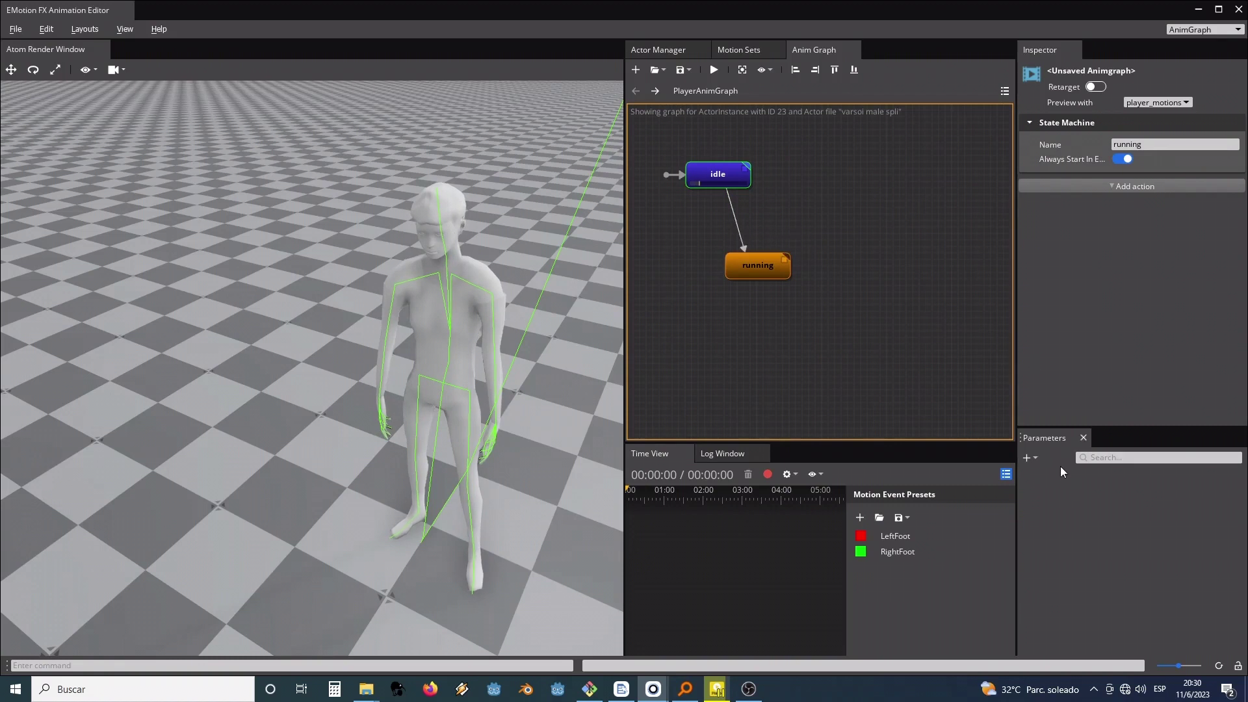
# Step: Create a Float (slider) parameter named run with the default range of 0.0 to 1.0
pyautogui.click(1027, 459)
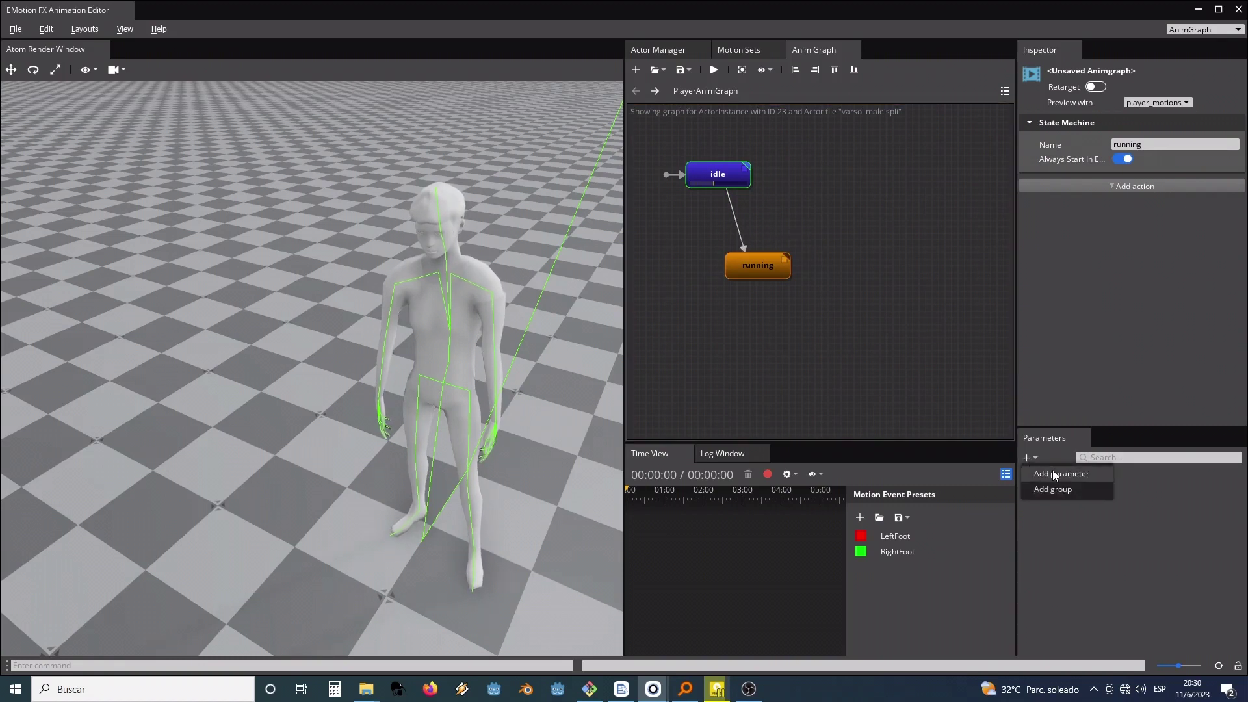
pyautogui.click(1055, 475)
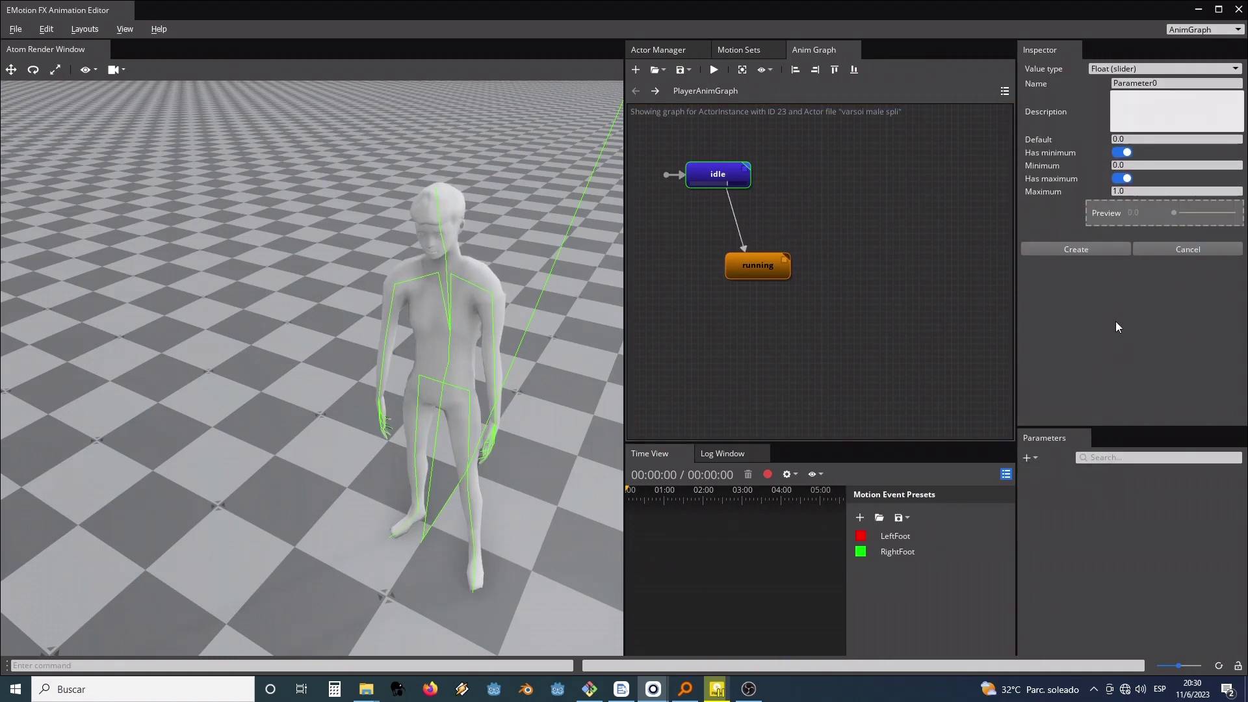
pyautogui.doubleClick(1168, 83)
pyautogui.write('run')
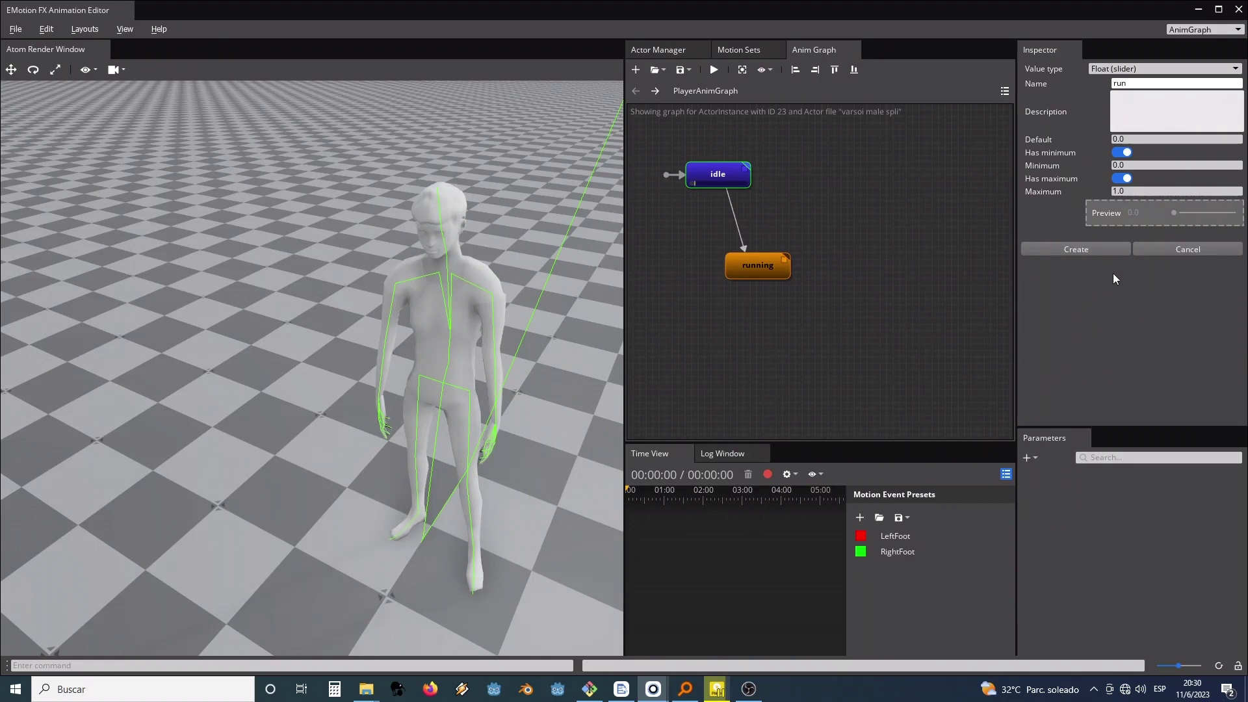
pyautogui.click(1101, 255)
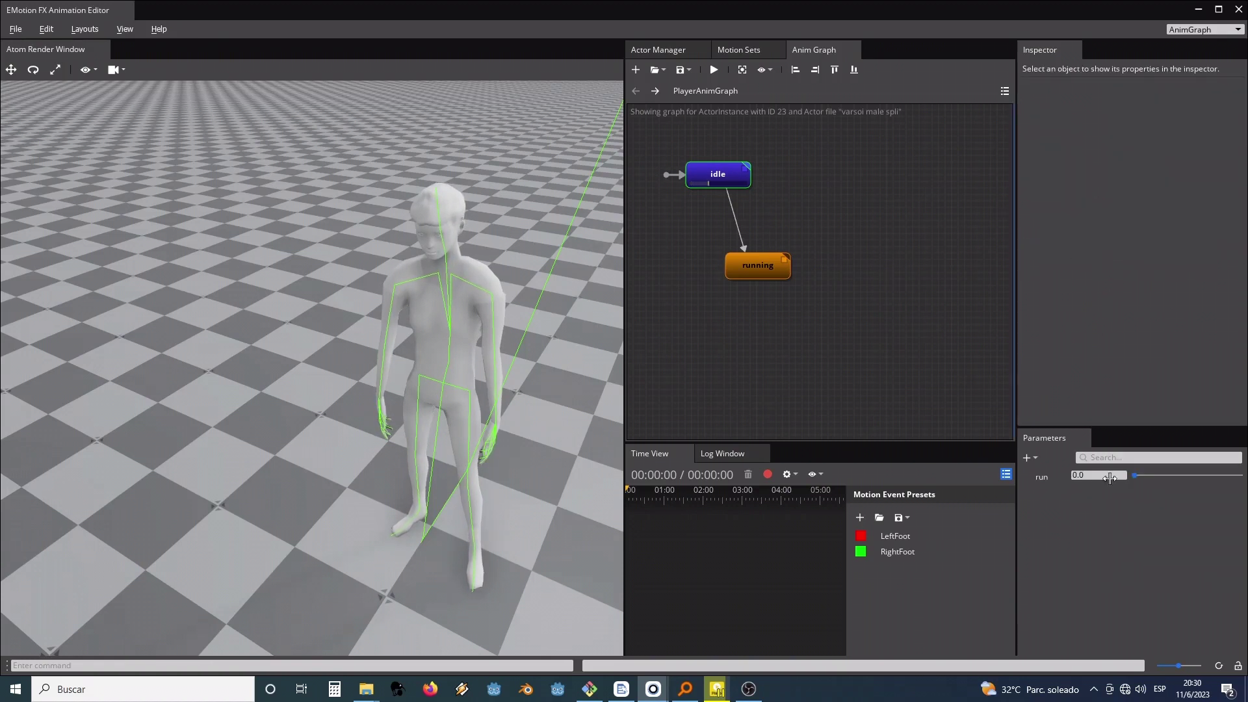
# Step: Add a Parameter Condition to the idle-to-running transition that tests whether the run parameter is greater than 0.1
pyautogui.click(734, 216)
pyautogui.click(1121, 258)
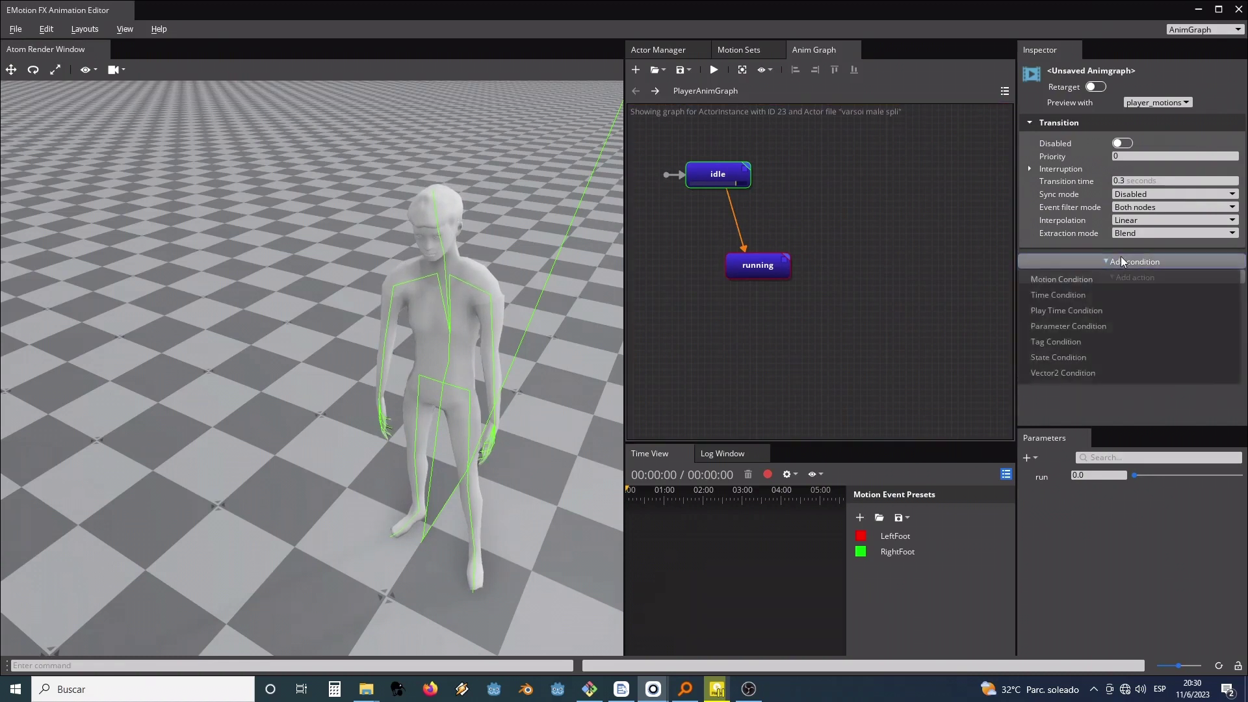
pyautogui.click(1095, 322)
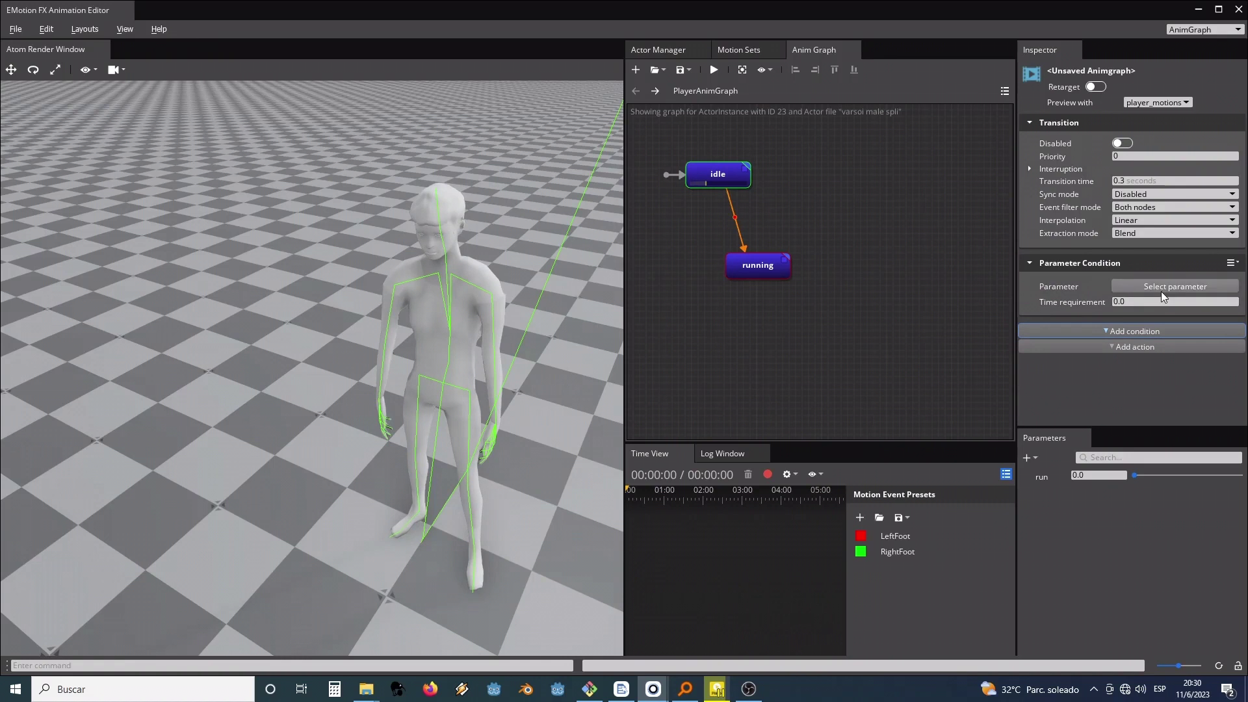
pyautogui.click(1162, 288)
pyautogui.click(466, 207)
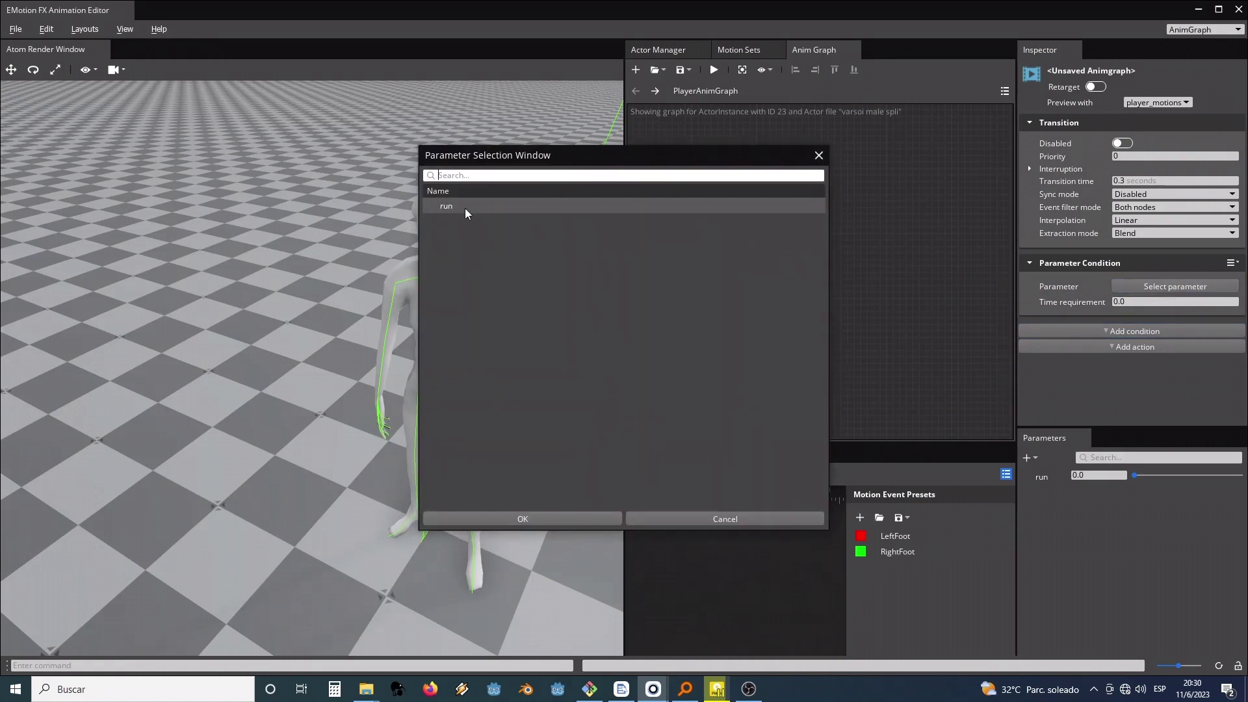
pyautogui.doubleClick(464, 205)
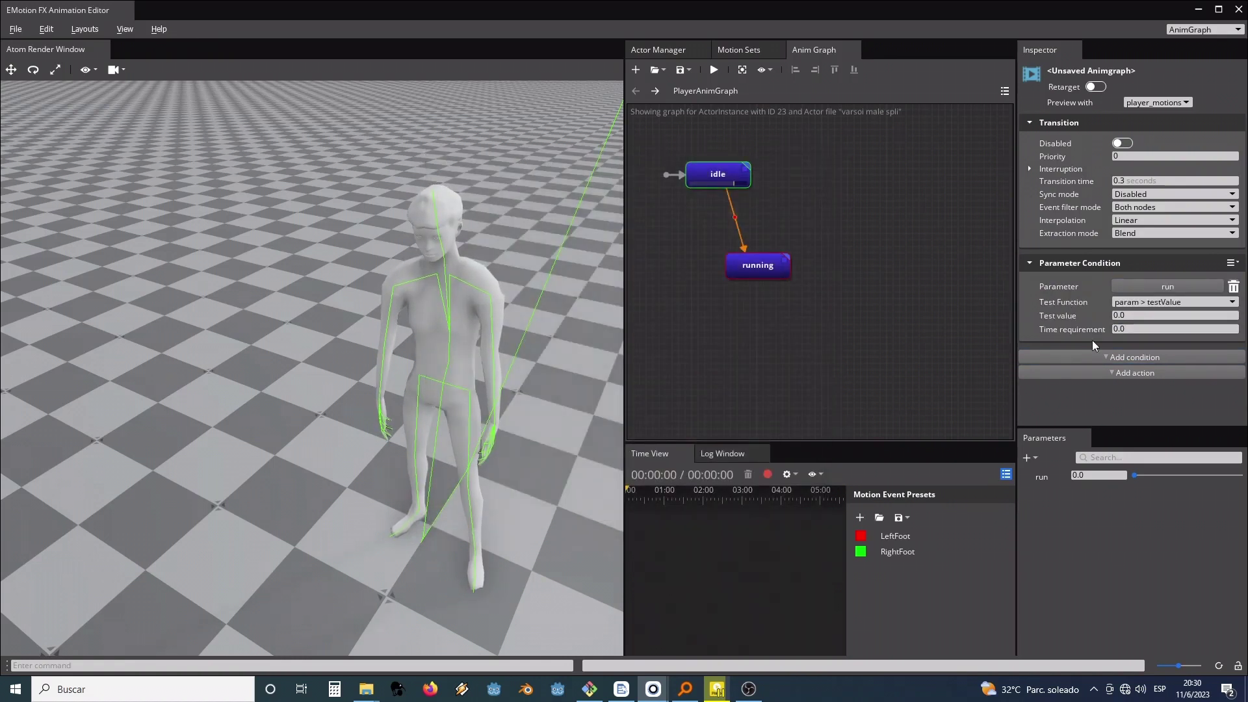
pyautogui.click(1134, 316)
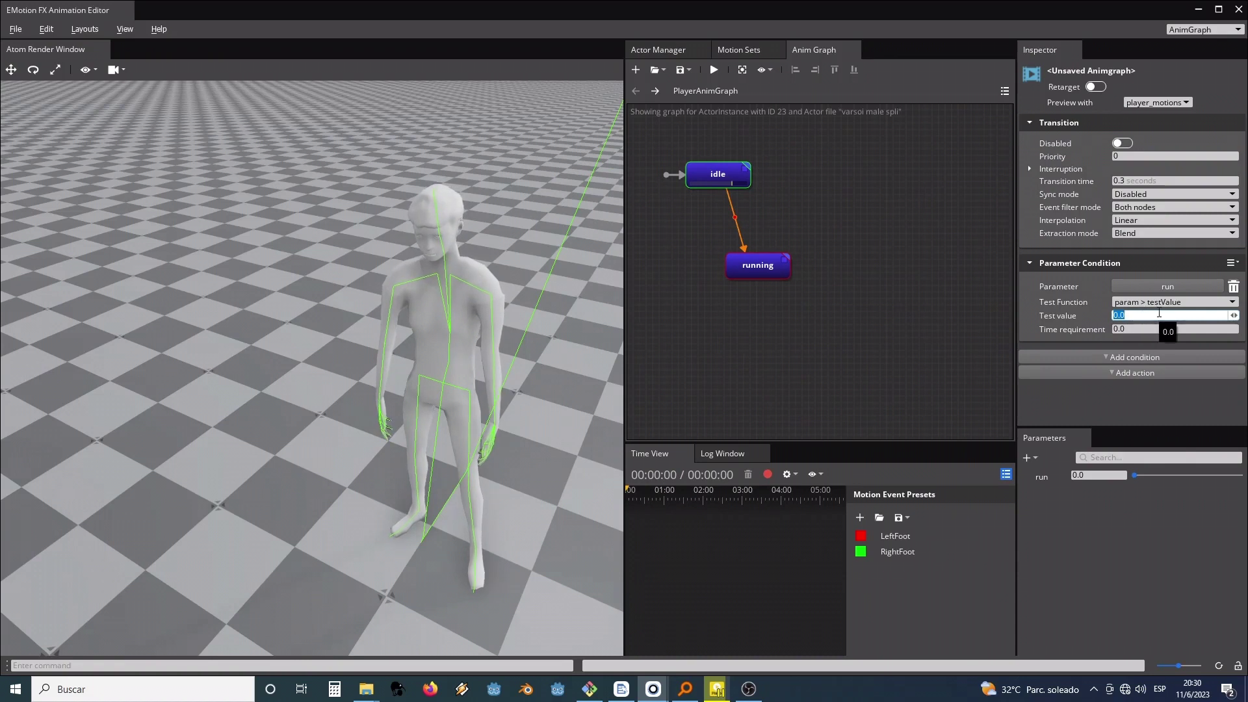
pyautogui.write('0.1')
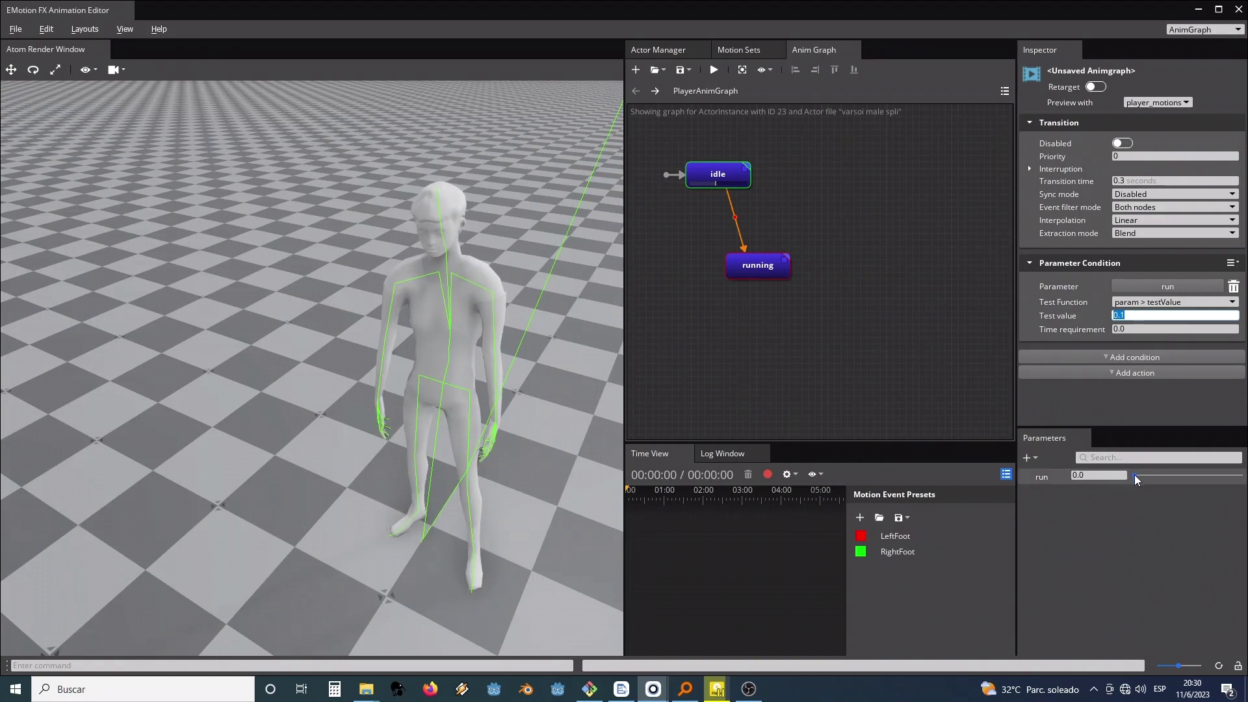
# Step: Test the idle-to-running switch by varying the run parameter and resetting it to 0.0, and look inside the running state machine
pyautogui.moveTo(1133, 475)
pyautogui.mouseDown()
pyautogui.moveTo(1202, 468)
pyautogui.moveTo(1120, 475)
pyautogui.mouseUp()
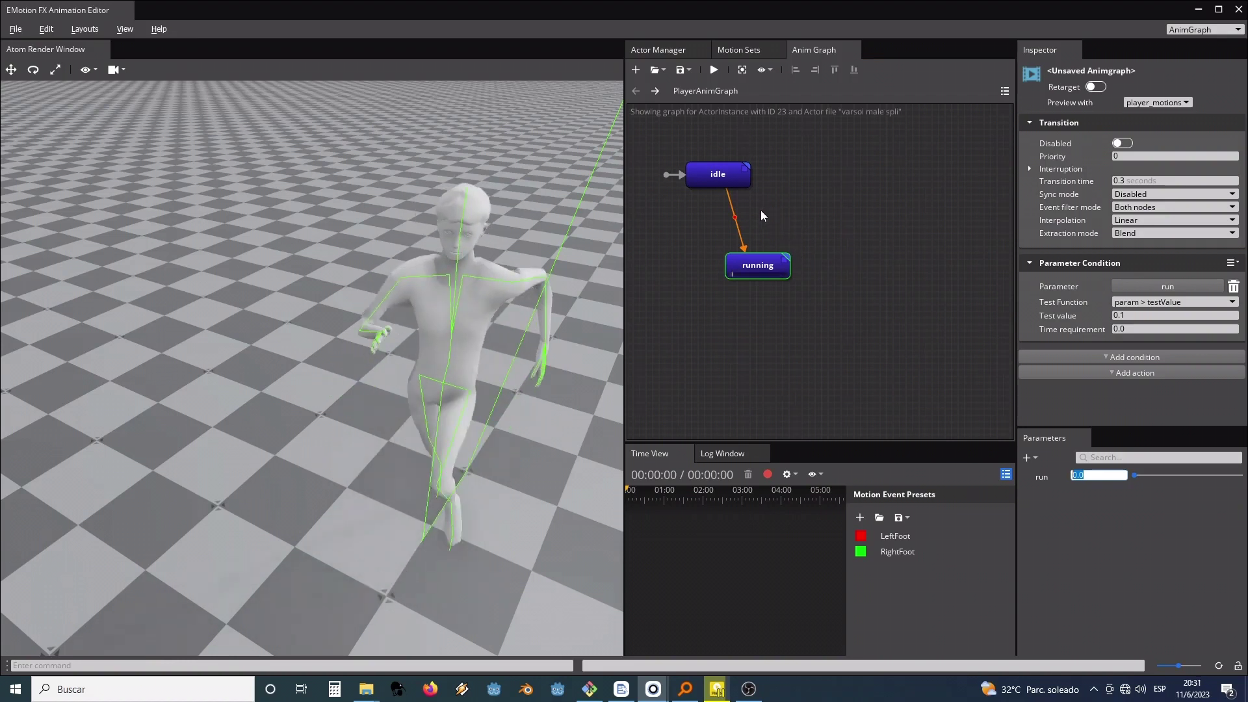
pyautogui.moveTo(764, 252)
pyautogui.mouseDown()
pyautogui.moveTo(743, 189)
pyautogui.moveTo(765, 262)
pyautogui.mouseUp()
pyautogui.doubleClick(760, 266)
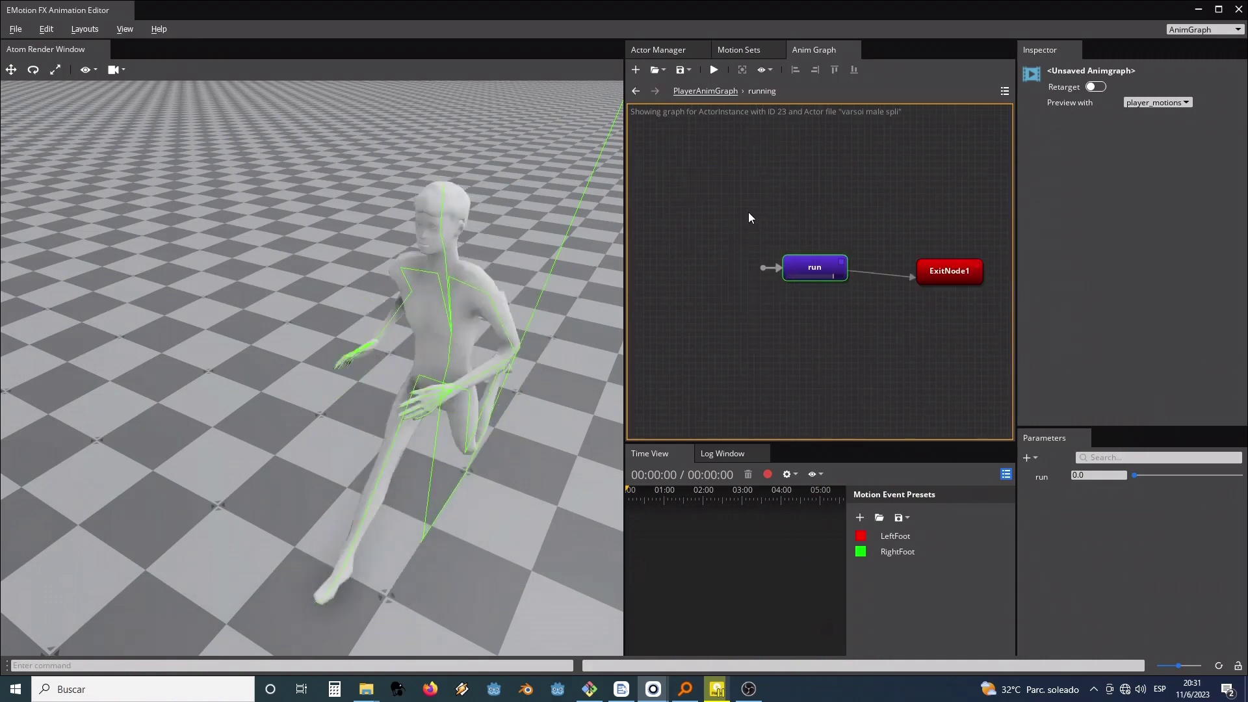
pyautogui.click(636, 91)
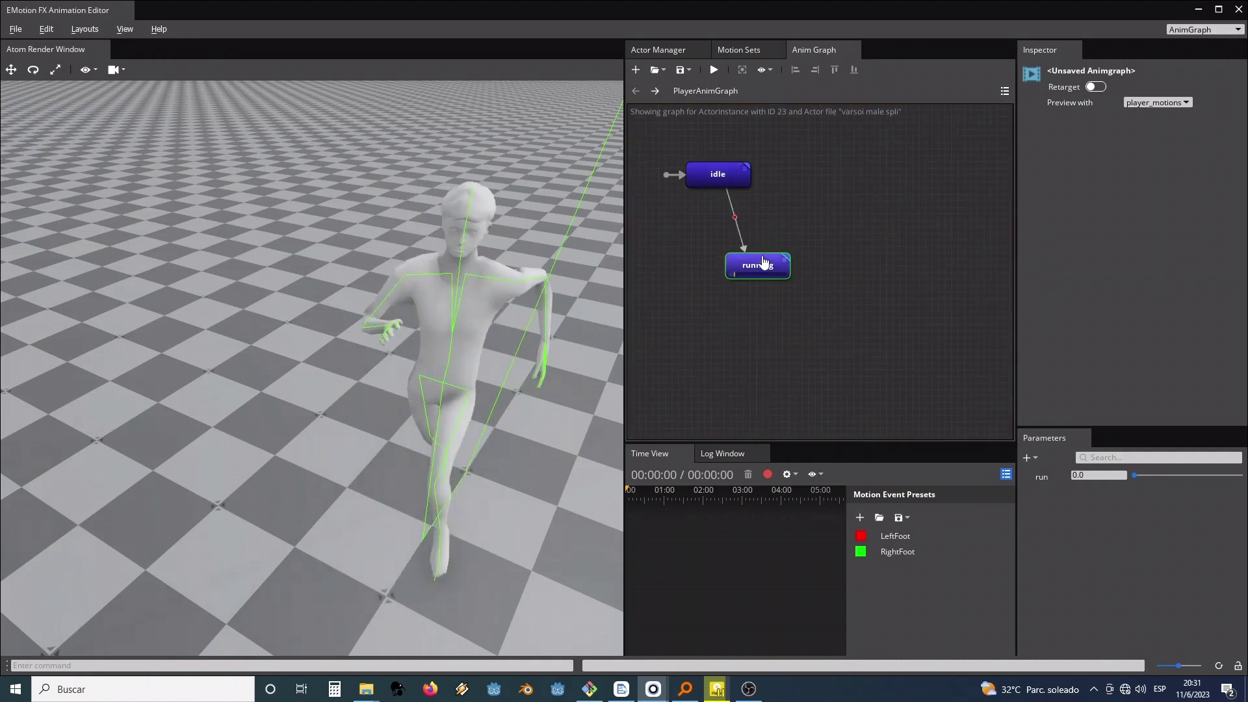
# Step: Try a transition from running back to idle, and move the running node directly below idle
pyautogui.click(747, 224)
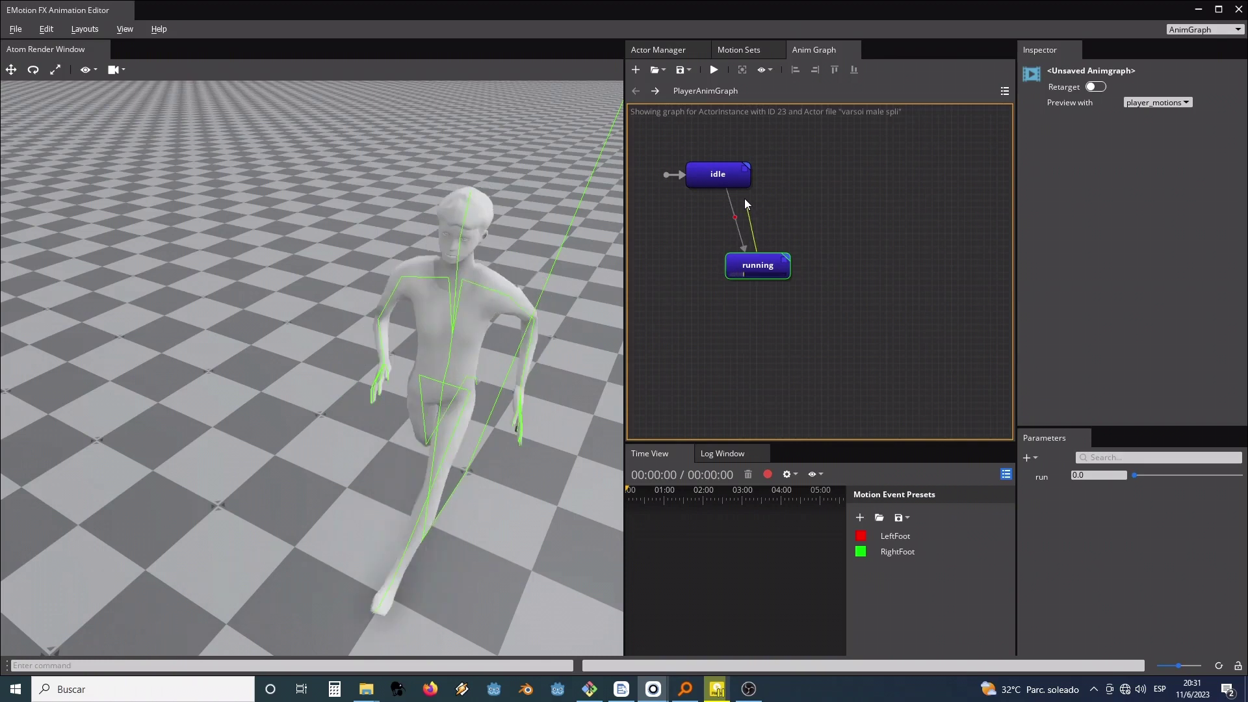
pyautogui.moveTo(750, 256); pyautogui.dragTo(723, 255)
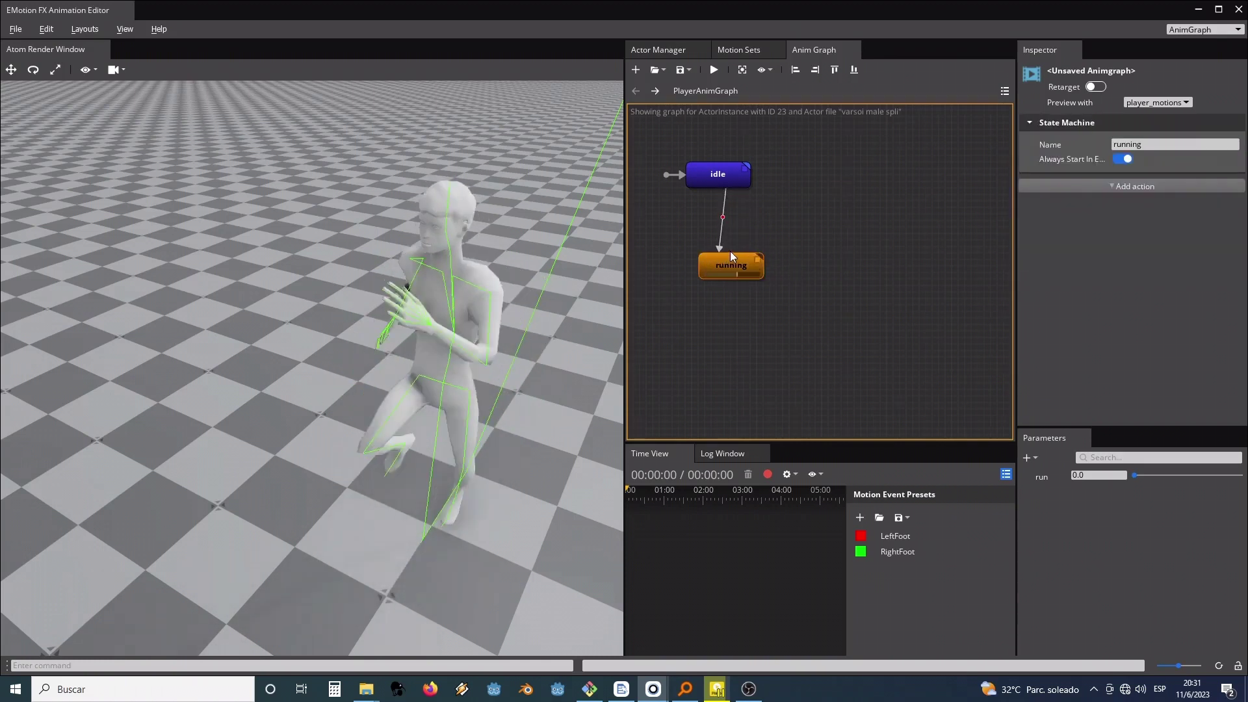
# Step: Add a transition from running back to idle with a Parameter Condition testing that the run parameter equals 0.0 (param == testValue)
pyautogui.moveTo(735, 192); pyautogui.dragTo(735, 188)
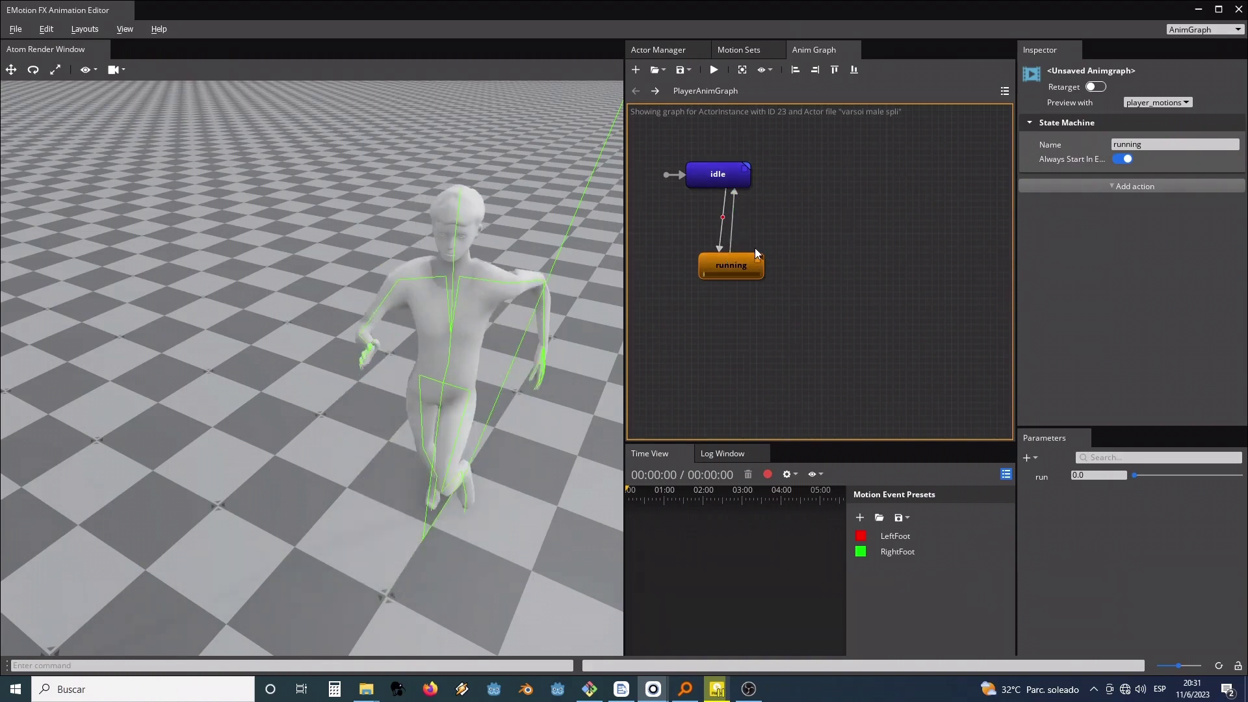
pyautogui.click(732, 223)
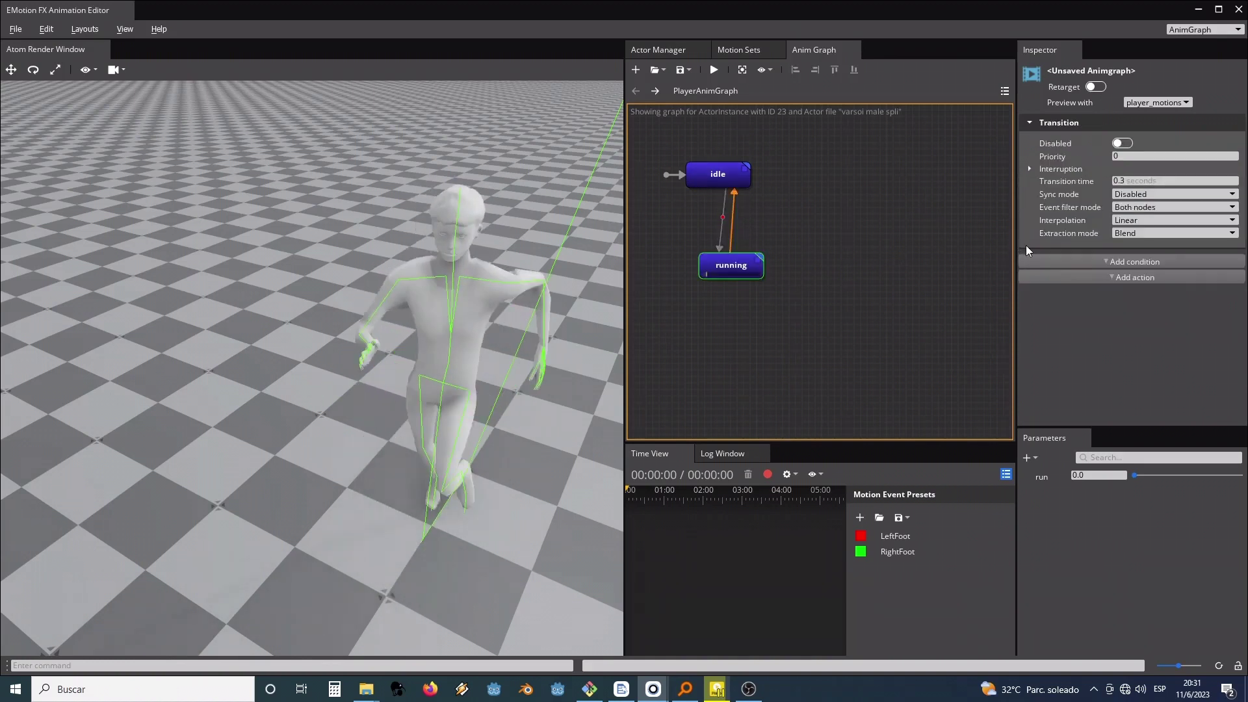
pyautogui.click(1089, 262)
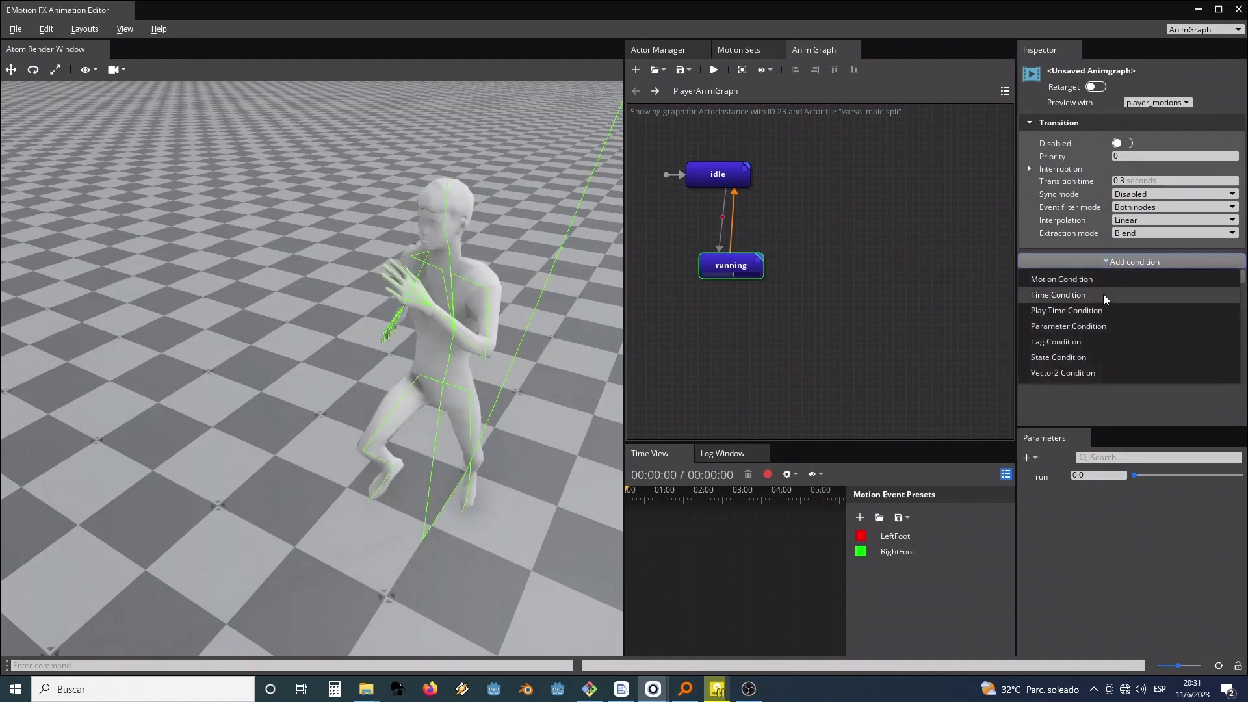
pyautogui.click(1090, 326)
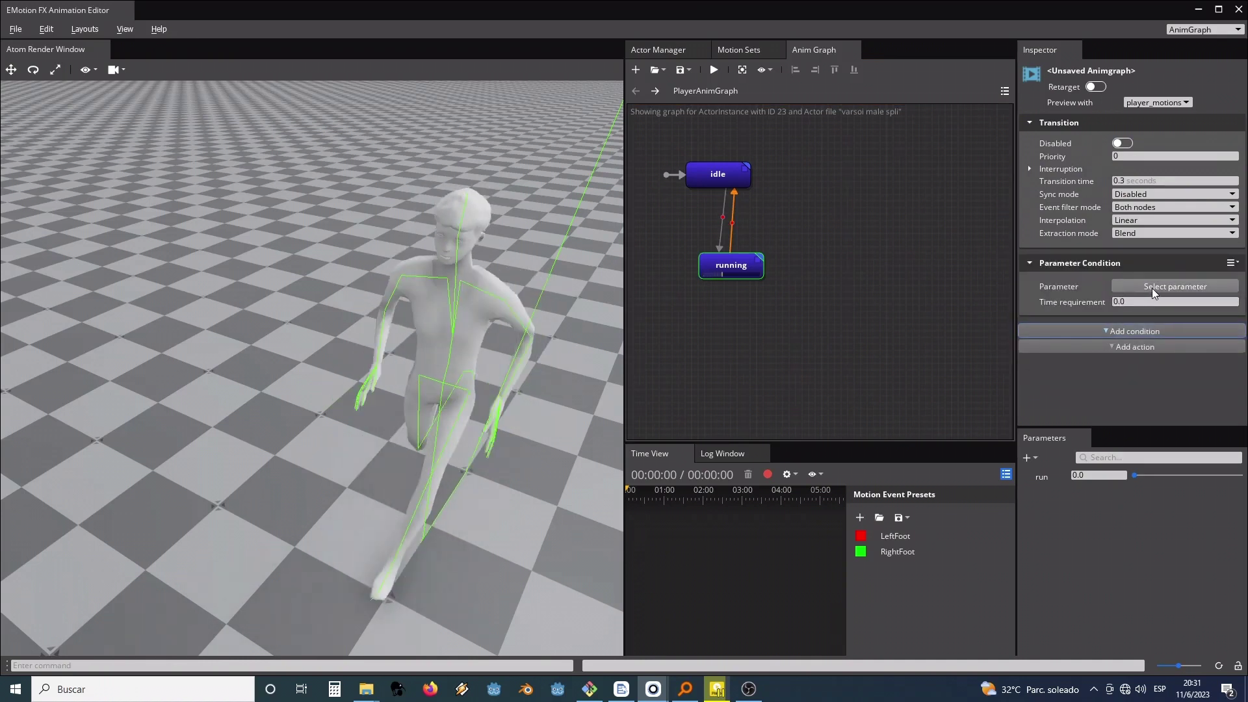
pyautogui.click(1151, 287)
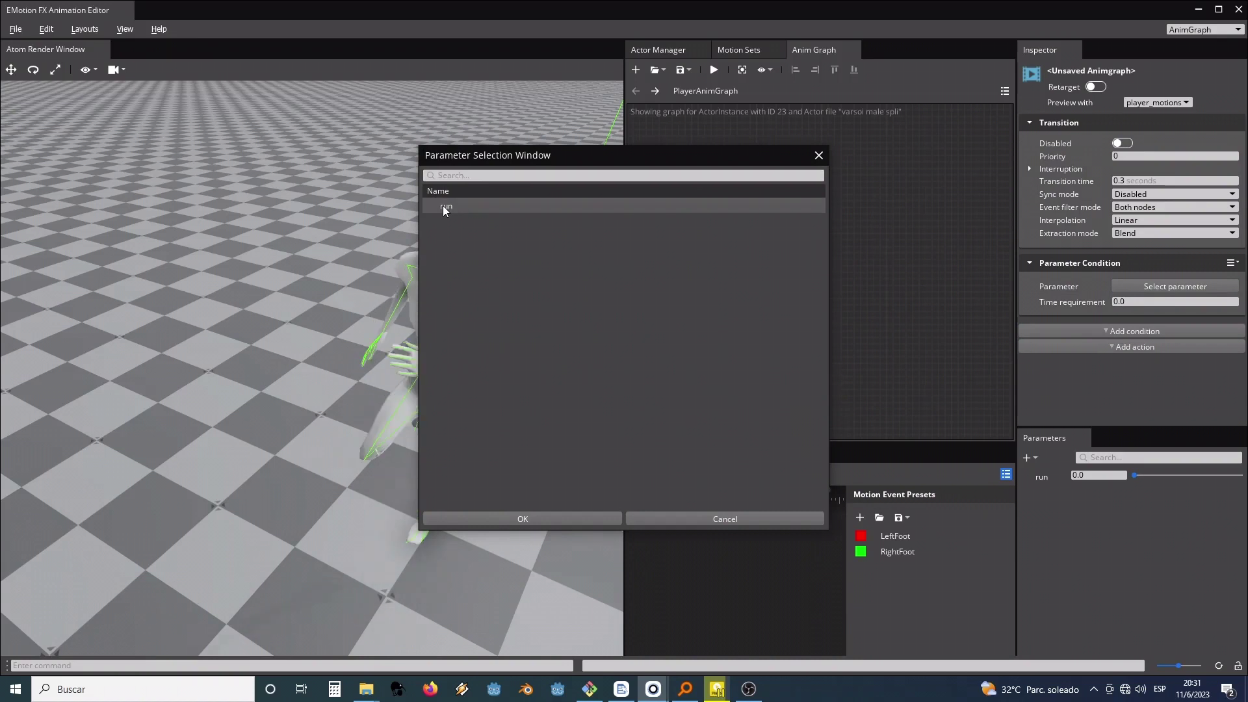
pyautogui.doubleClick(444, 206)
pyautogui.click(1196, 302)
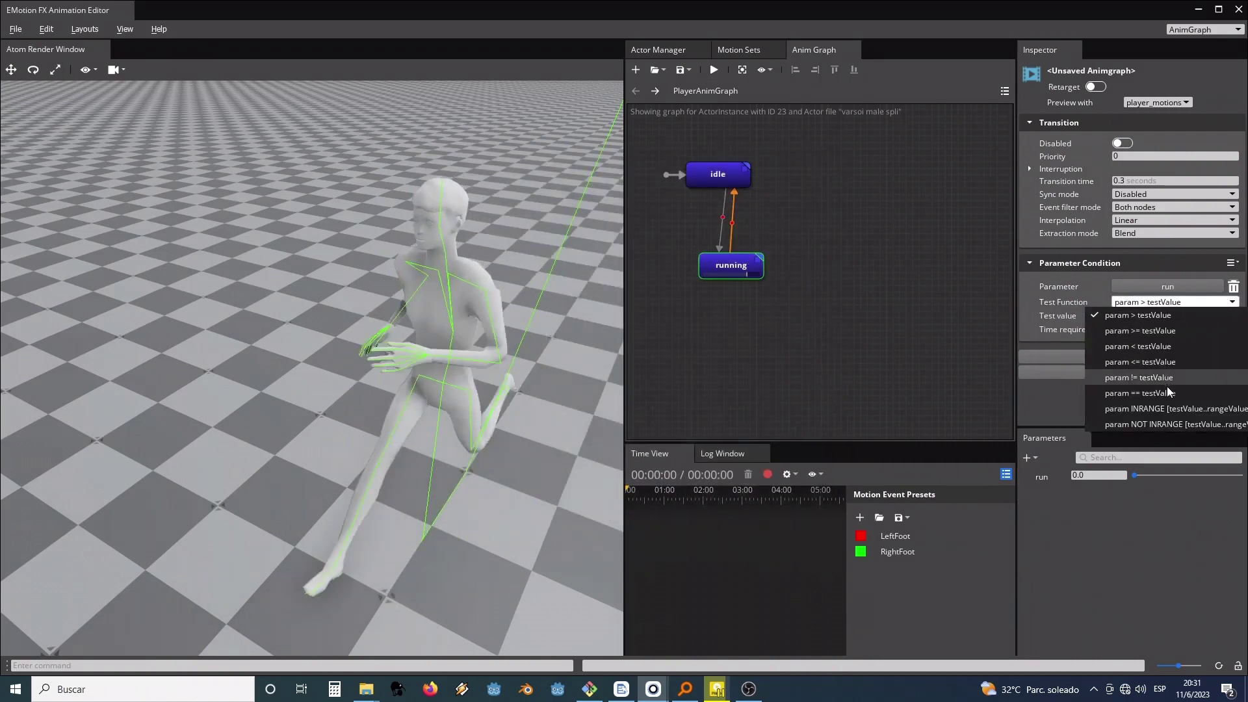
pyautogui.click(1141, 393)
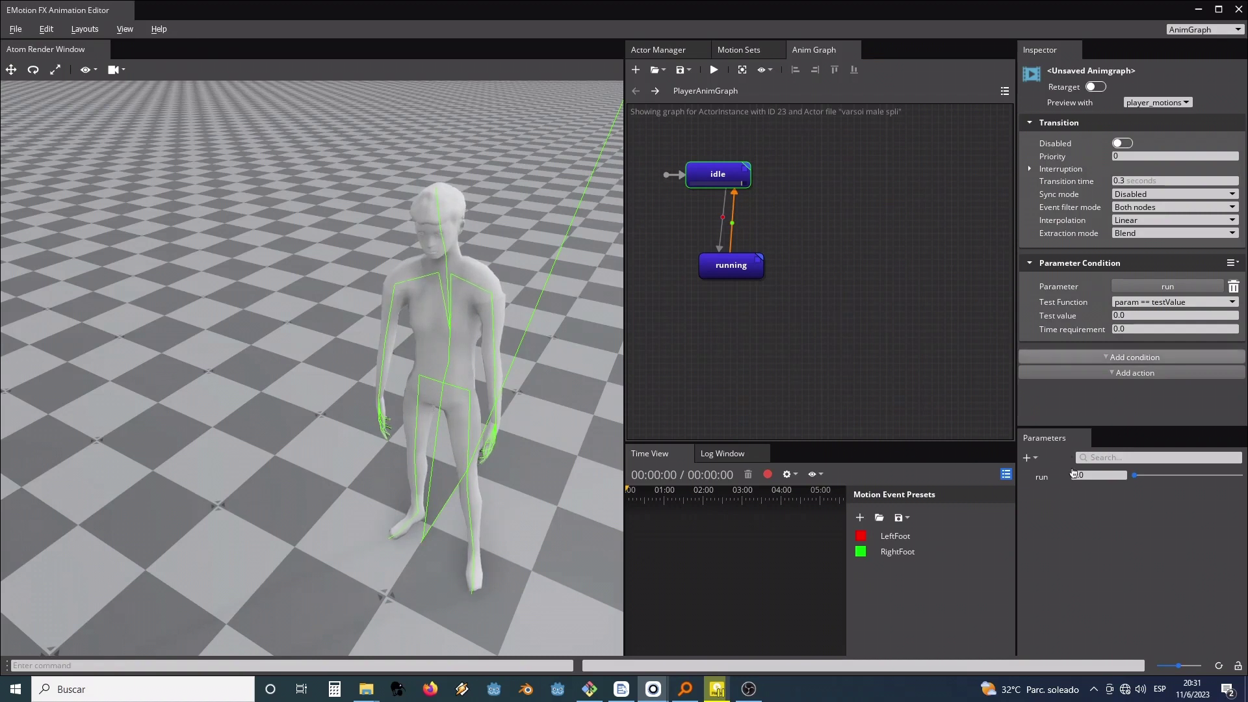
# Step: Test switching both ways by raising run to 0.52 and resetting it to 0, and save PlayerAnimGraph.animgraph
pyautogui.click(1133, 475)
pyautogui.moveTo(1133, 474); pyautogui.dragTo(1187, 477)
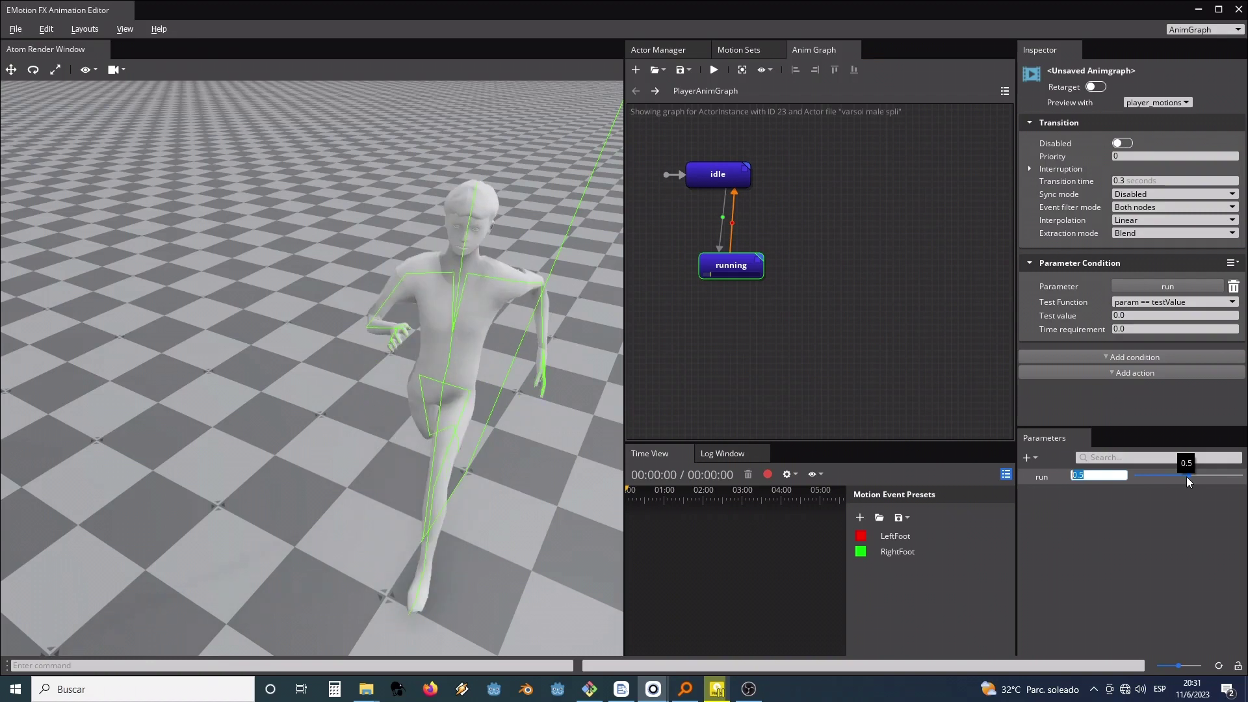
pyautogui.moveTo(1187, 477)
pyautogui.mouseDown()
pyautogui.moveTo(1132, 474)
pyautogui.moveTo(1188, 480)
pyautogui.mouseUp()
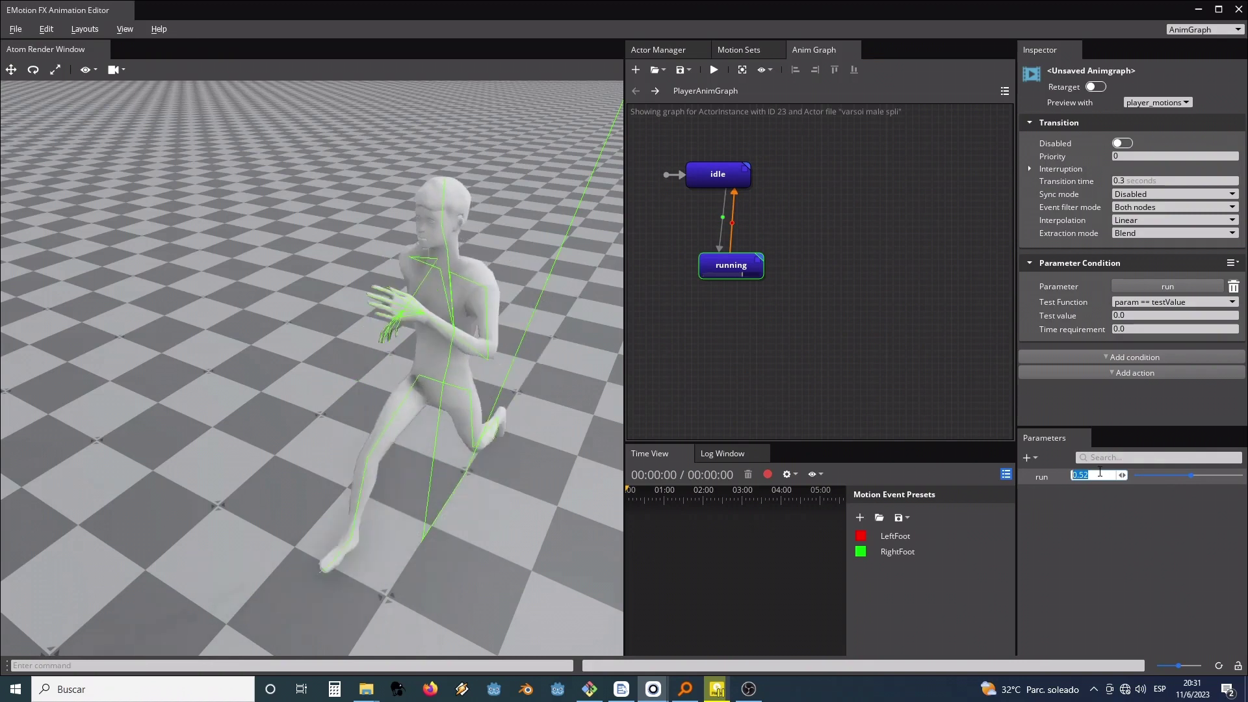
pyautogui.write('0')
pyautogui.press('Return')
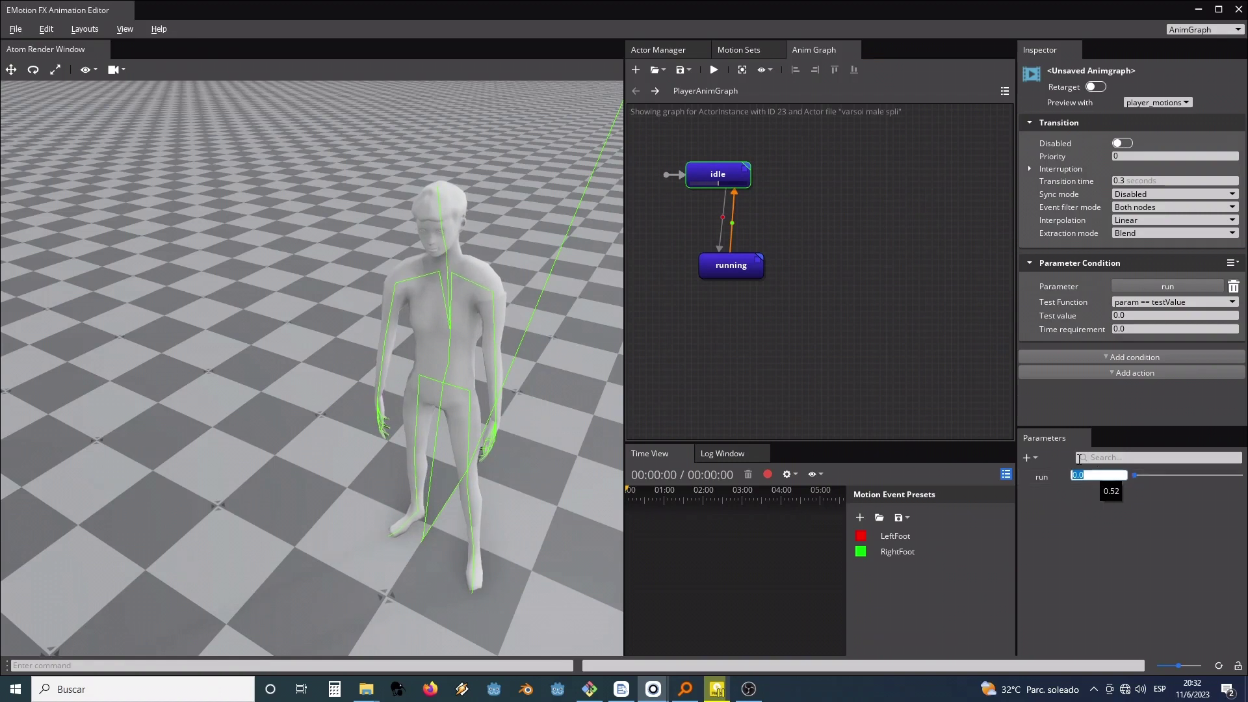
pyautogui.hotkey('ctrl', 's')
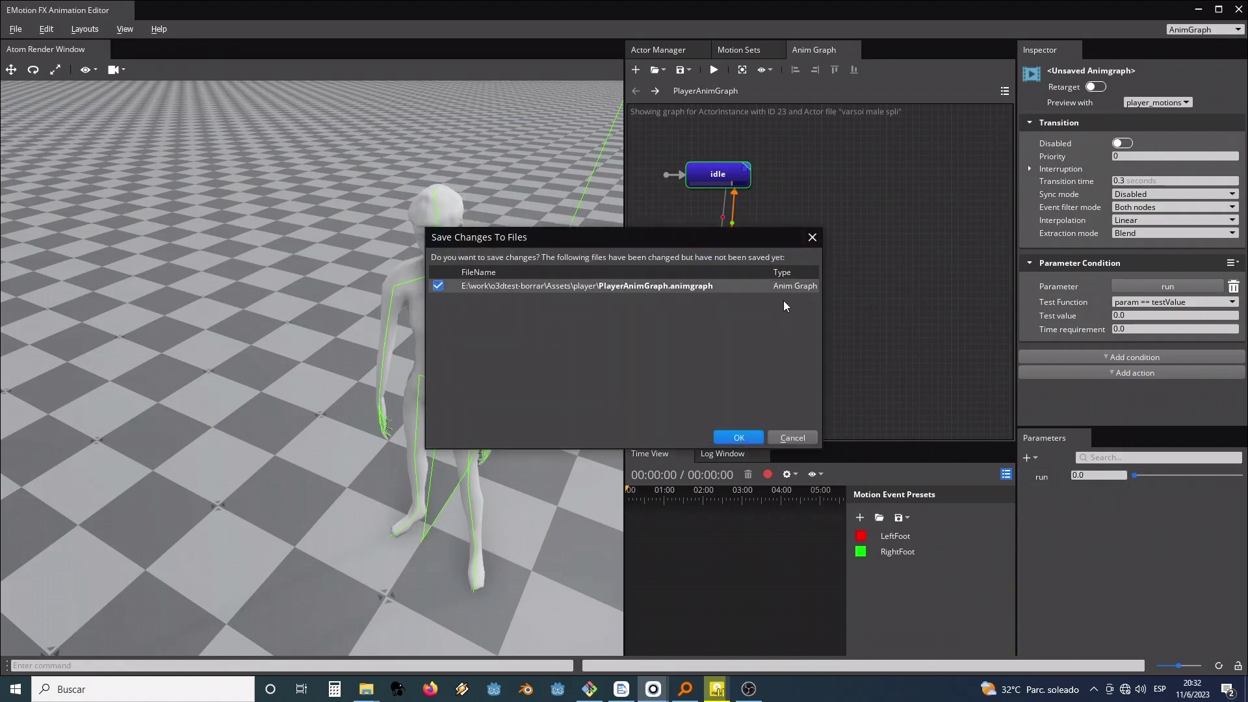
pyautogui.click(747, 441)
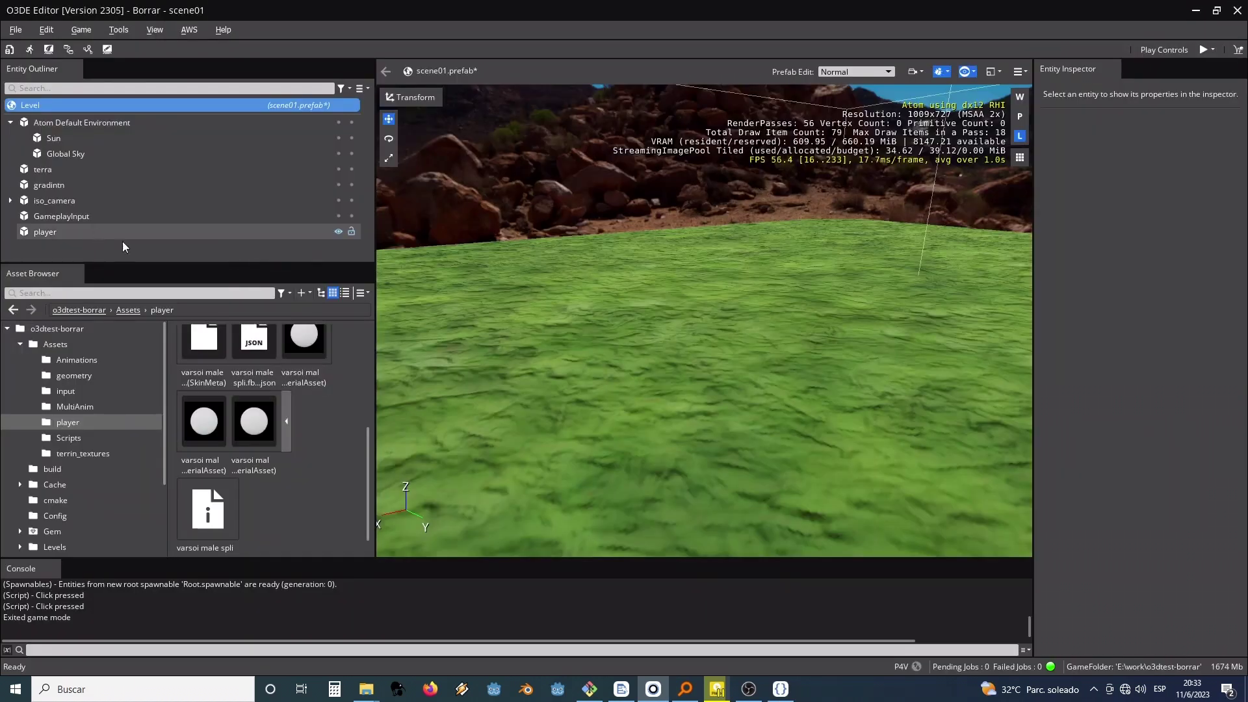
# Step: In the O3DE Editor, assign PlayerAnimGraph and the player motion set to the player entity's Anim Graph component
pyautogui.click(49, 232)
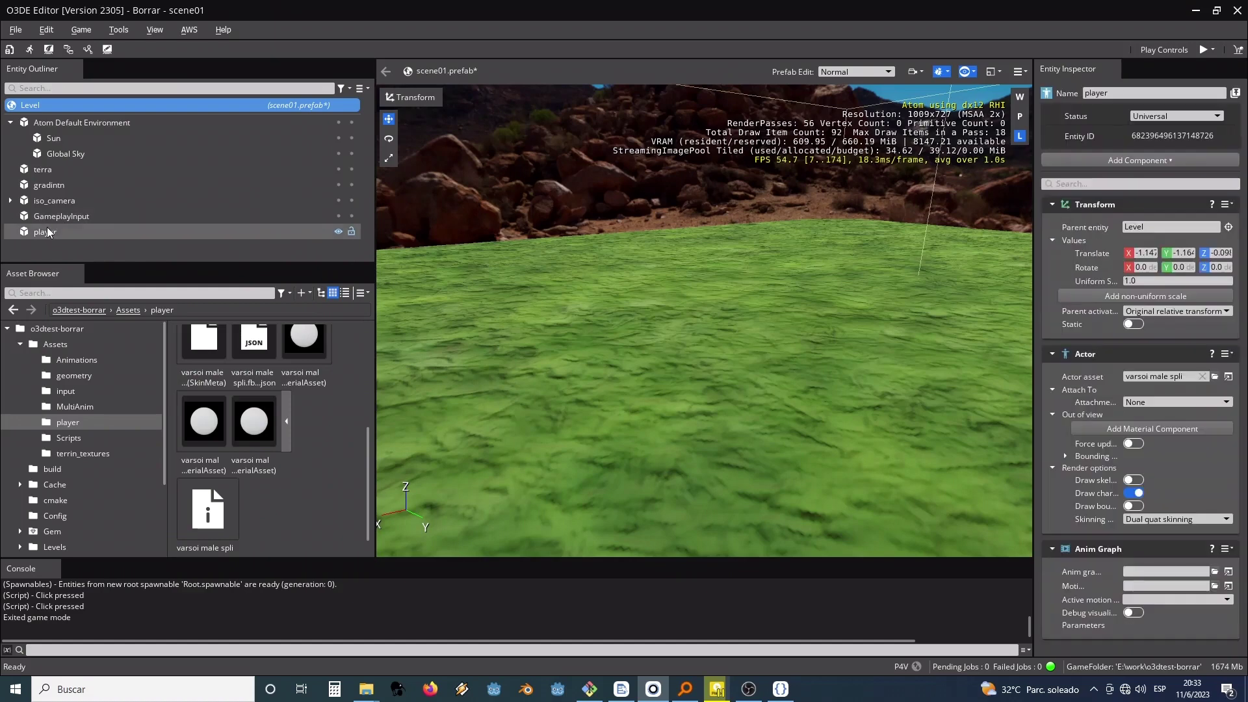
pyautogui.click(1214, 572)
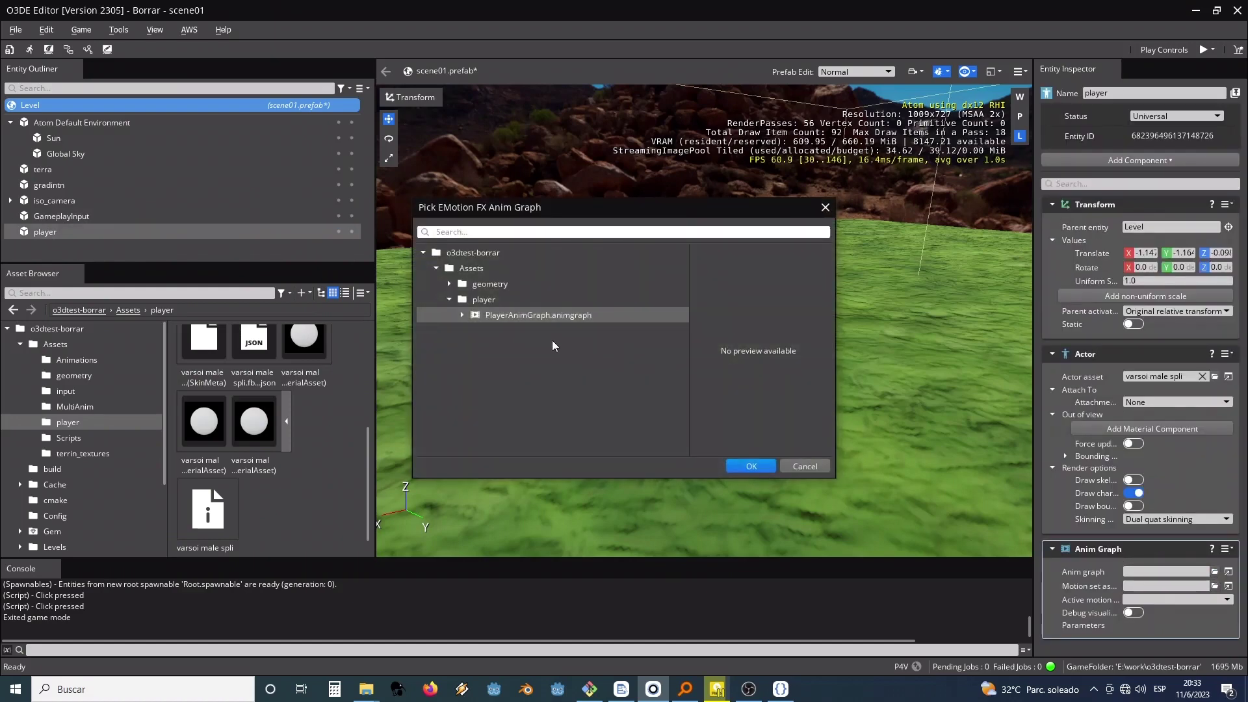
pyautogui.doubleClick(535, 317)
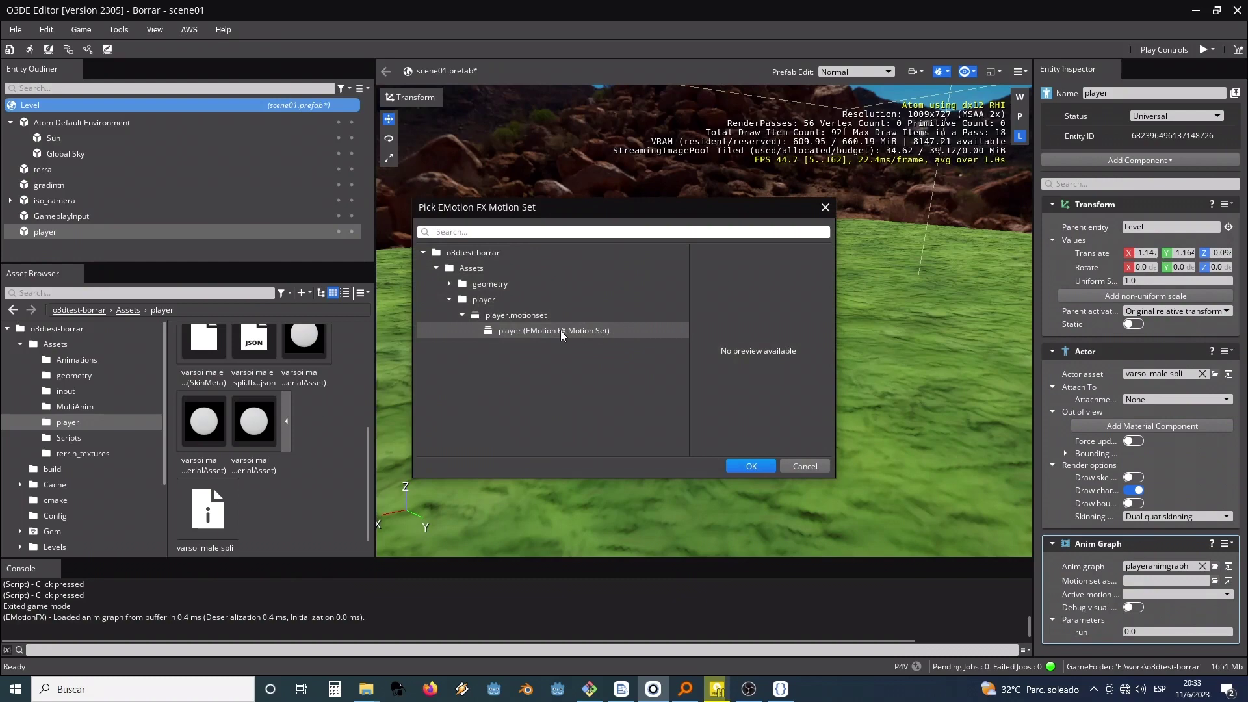
pyautogui.doubleClick(539, 330)
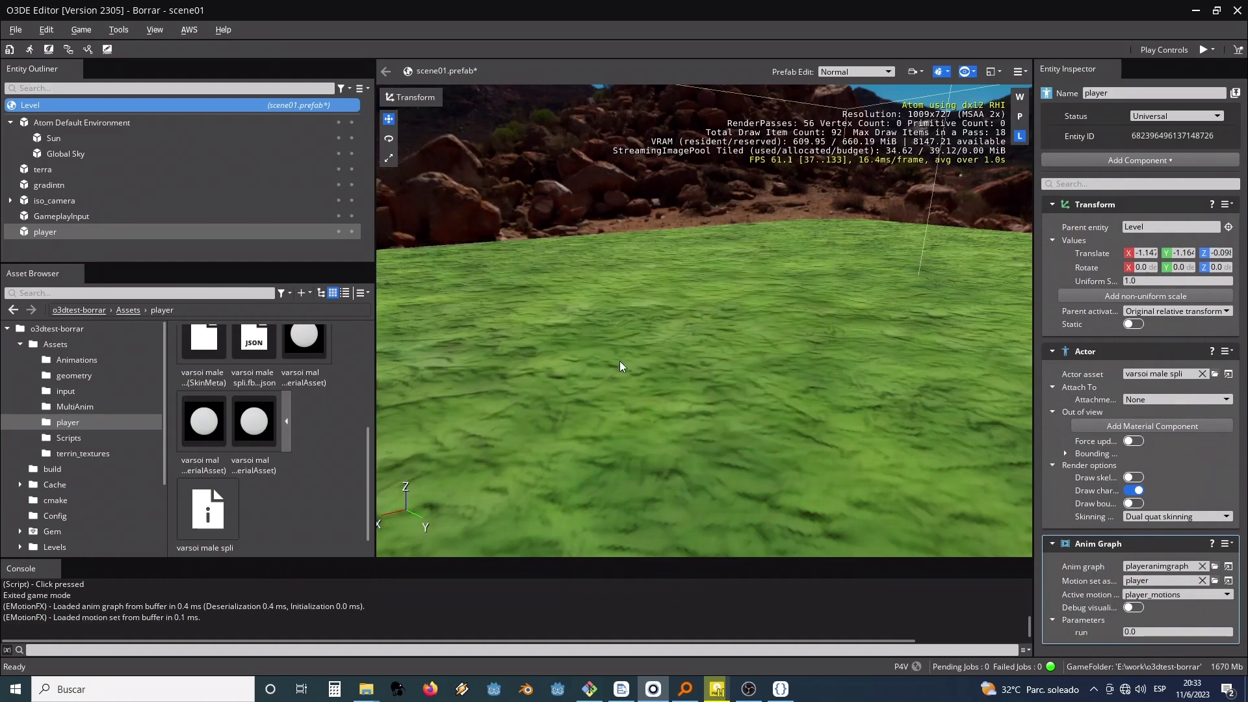
# Step: Run the level in game mode to check the player's idle animation, and exit game mode
pyautogui.press('x')
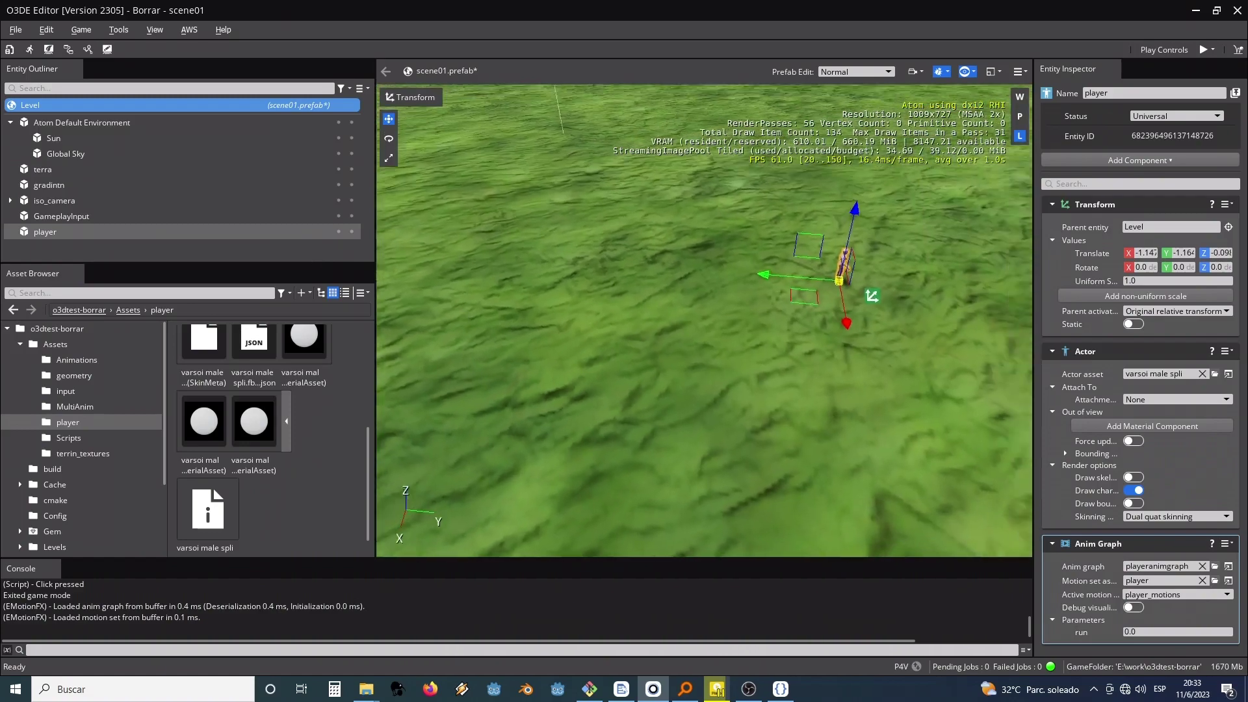
pyautogui.keyDown('alt'); pyautogui.moveTo(806, 286); pyautogui.dragTo(637, 338); pyautogui.keyUp('alt')
pyautogui.hotkey('ctrl', 'g')
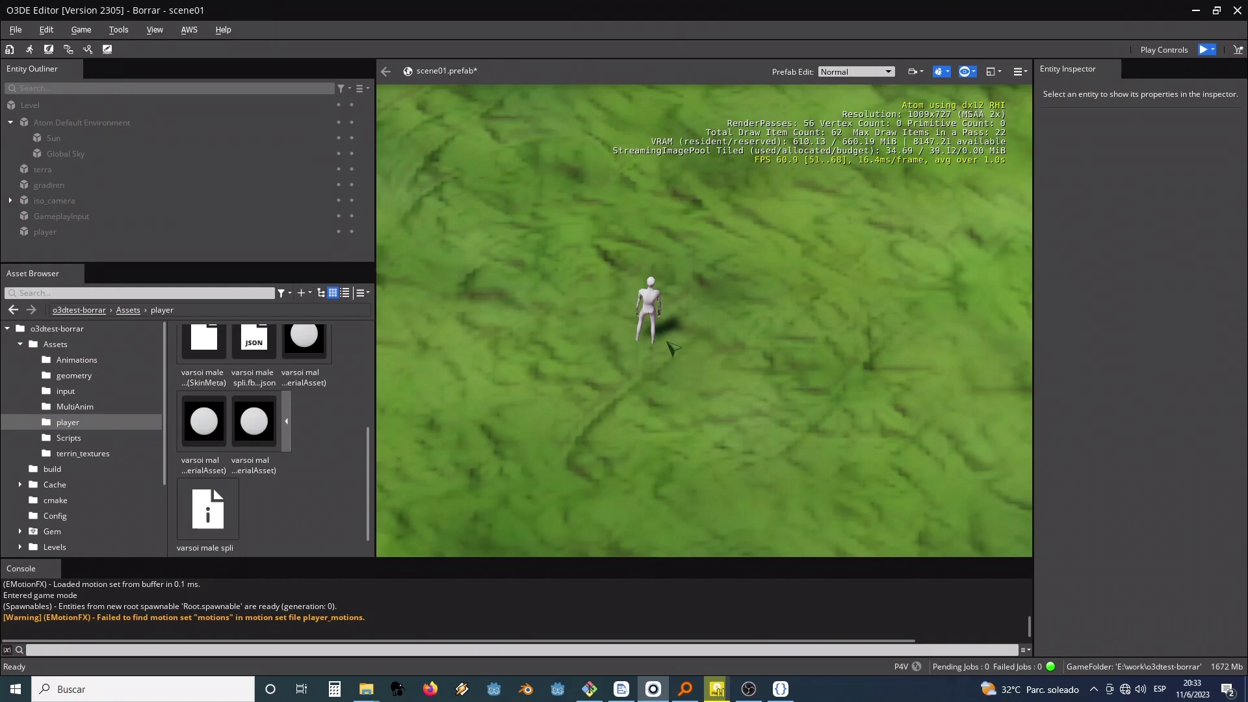
pyautogui.press('Escape')
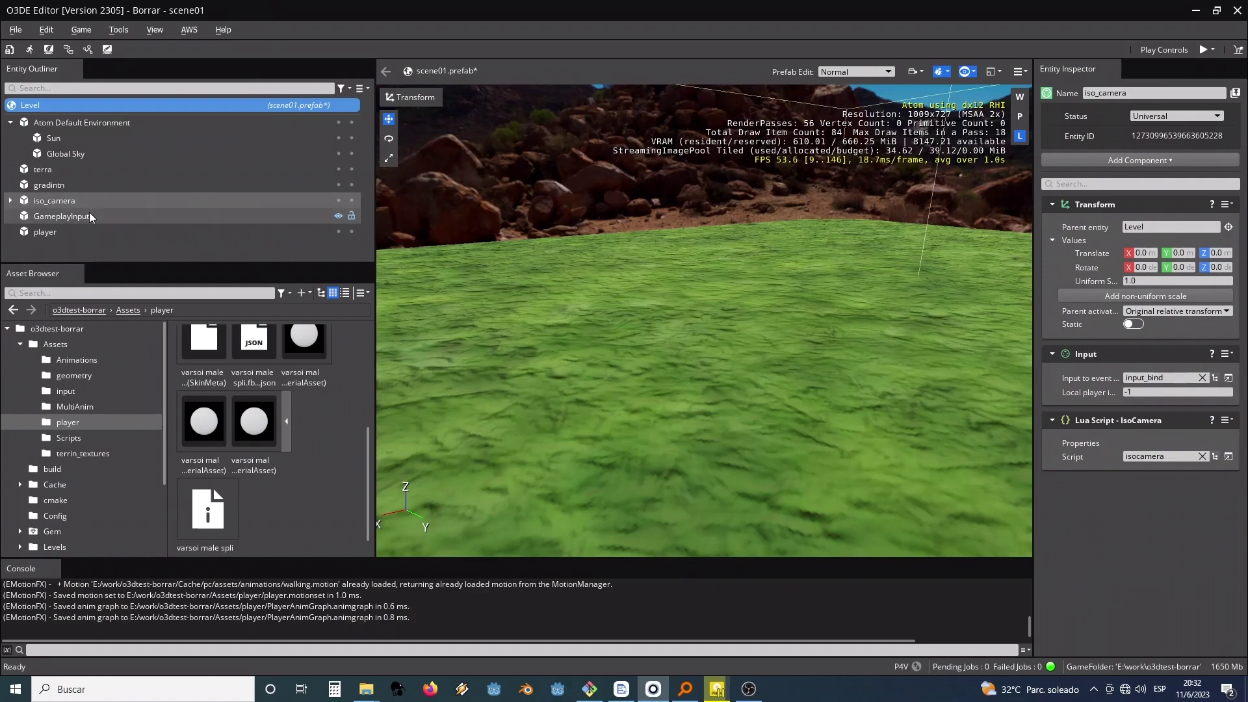
# Step: Open the GameplayInput entity's gameplayinput script in a maximized Lua Editor with enlarged text, and examine its click-handling code
pyautogui.click(88, 215)
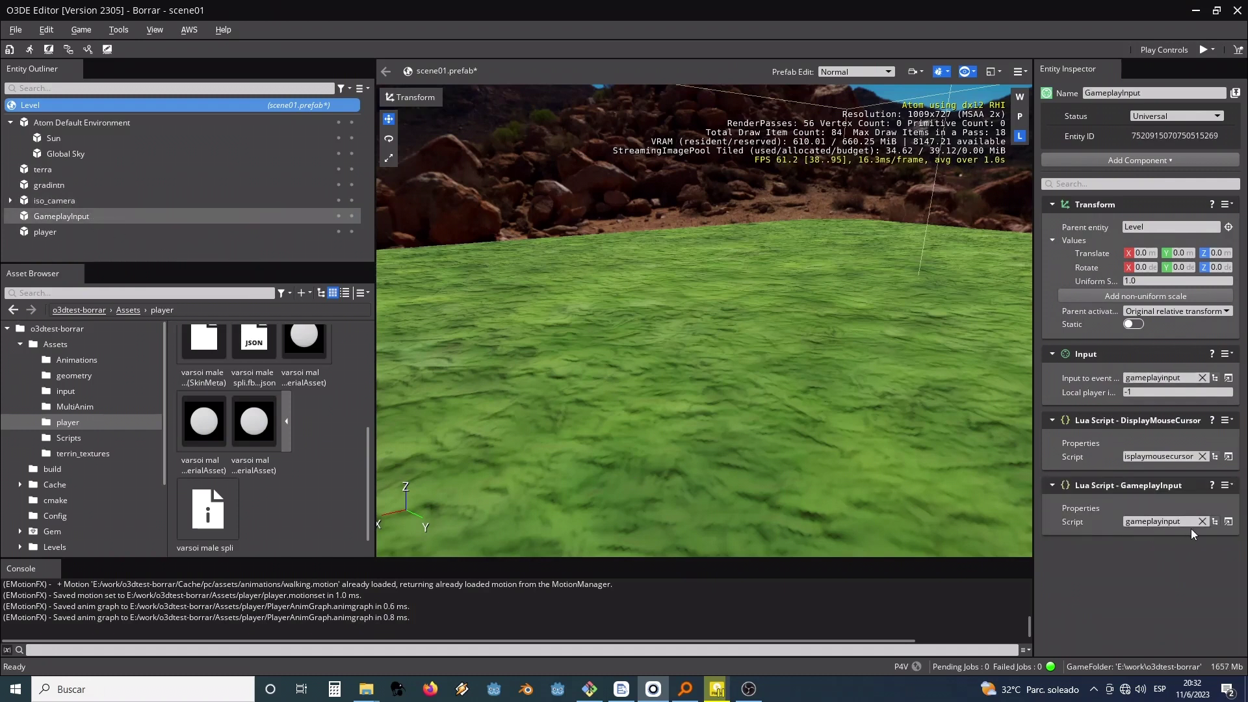
pyautogui.click(1228, 522)
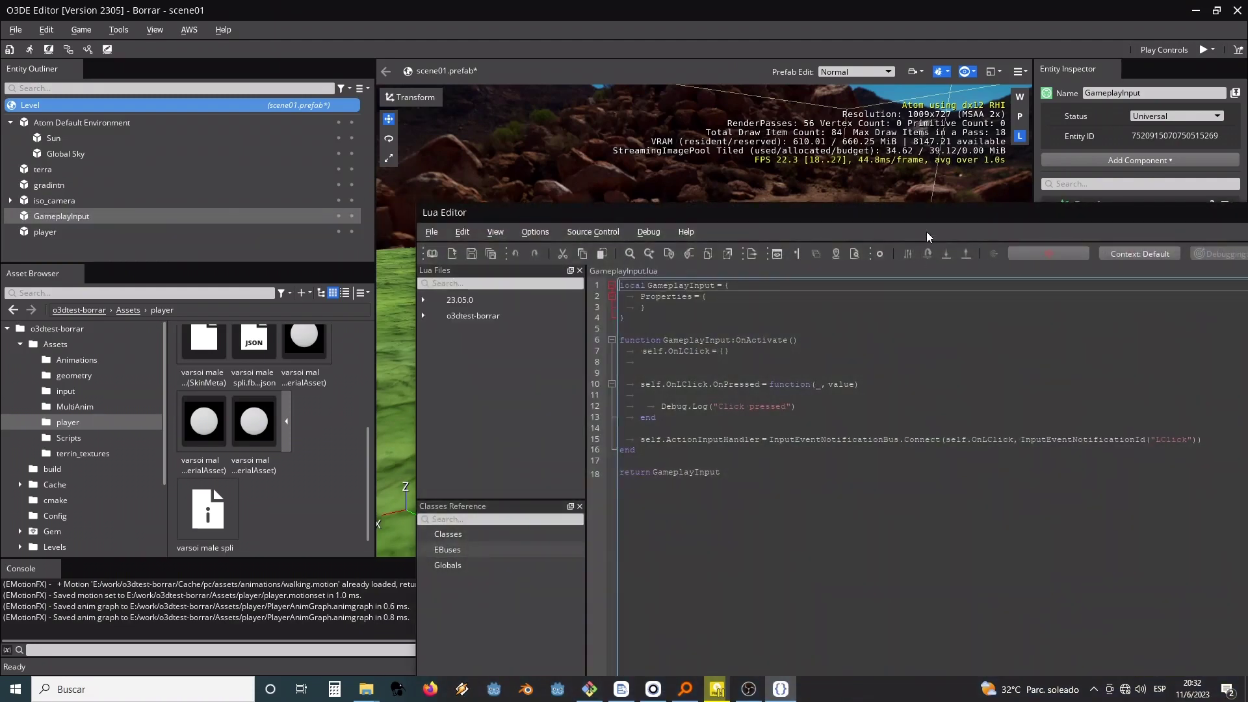
pyautogui.moveTo(926, 232); pyautogui.dragTo(711, 130)
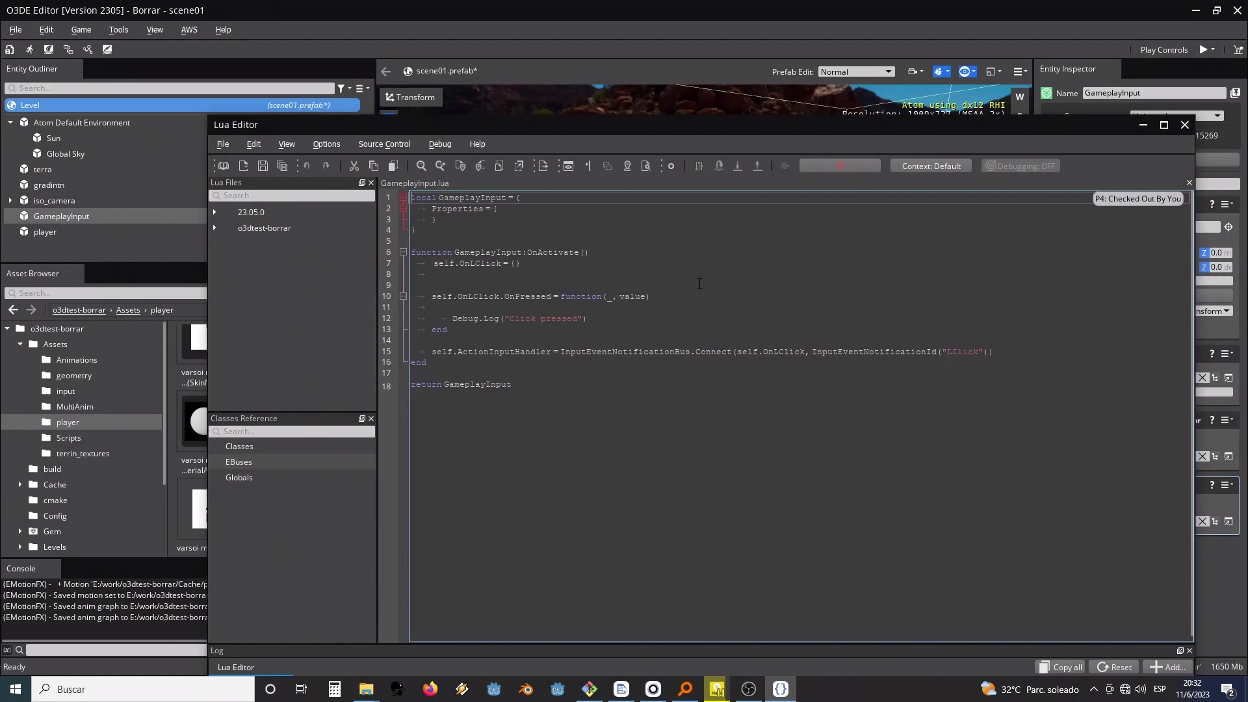
pyautogui.keyDown('ctrl'); pyautogui.scroll(3, 699, 283); pyautogui.keyUp('ctrl')
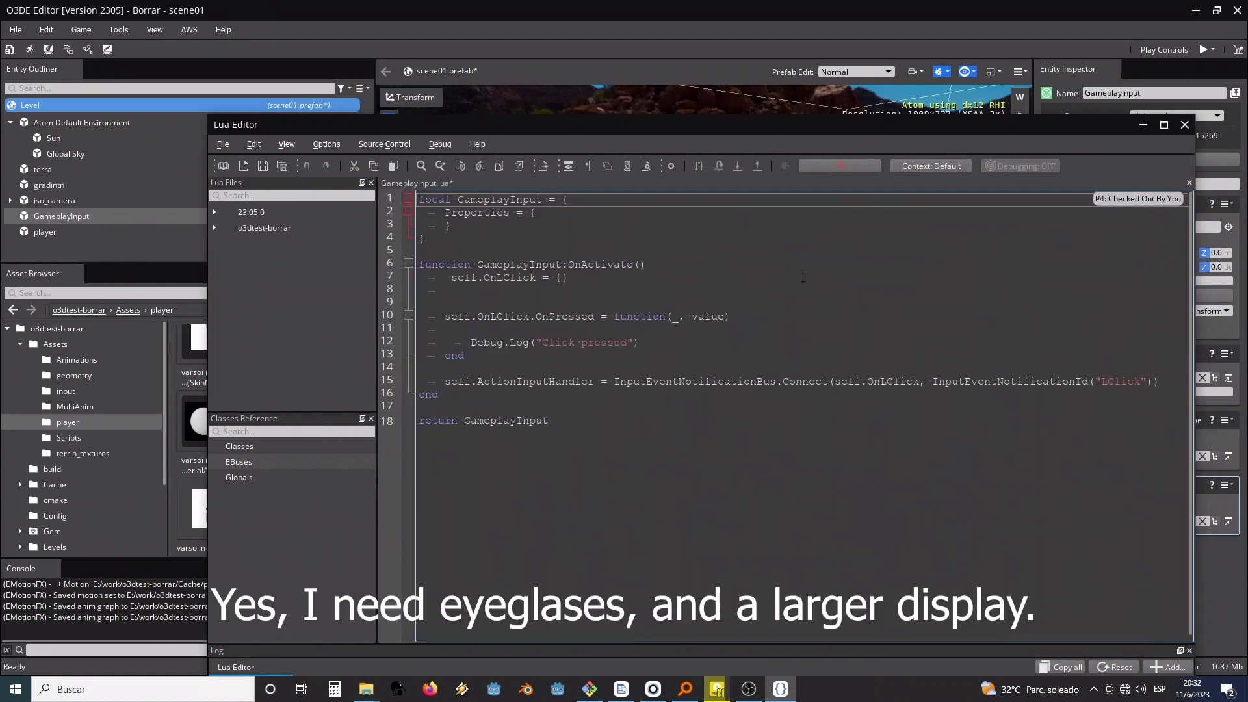
pyautogui.keyDown('ctrl'); pyautogui.scroll(1, 802, 277); pyautogui.keyUp('ctrl')
pyautogui.click(1163, 125)
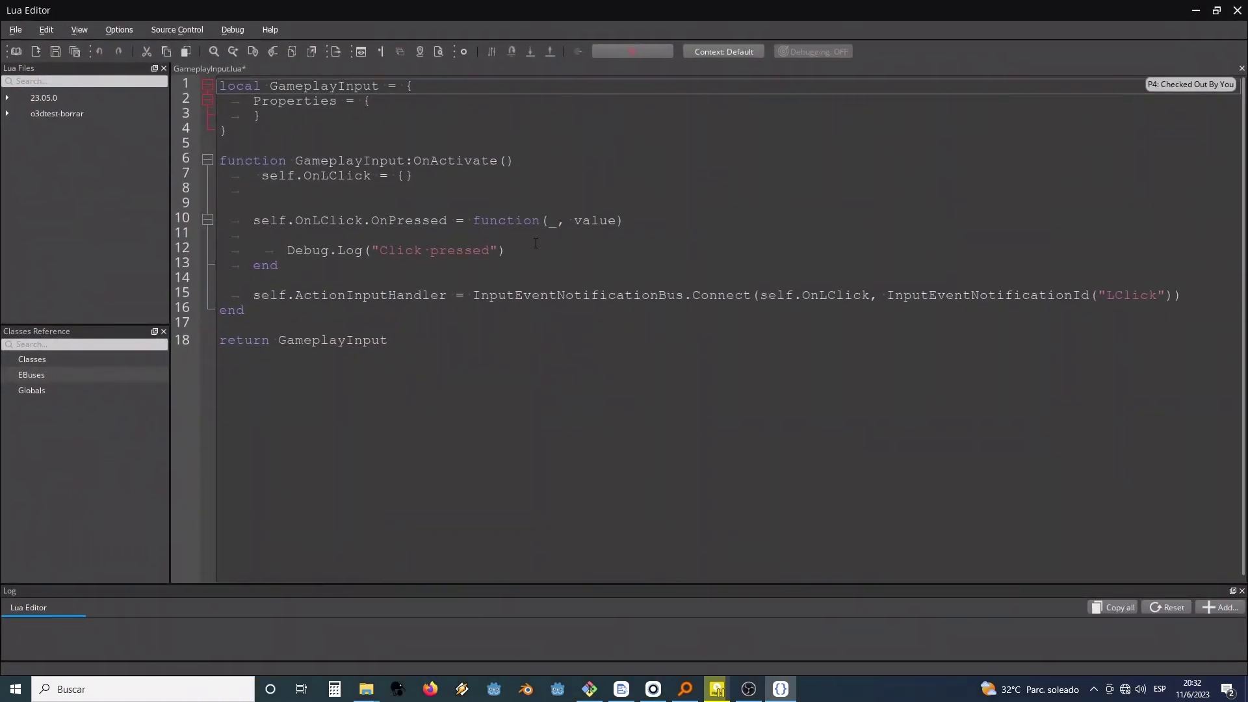
pyautogui.click(537, 246)
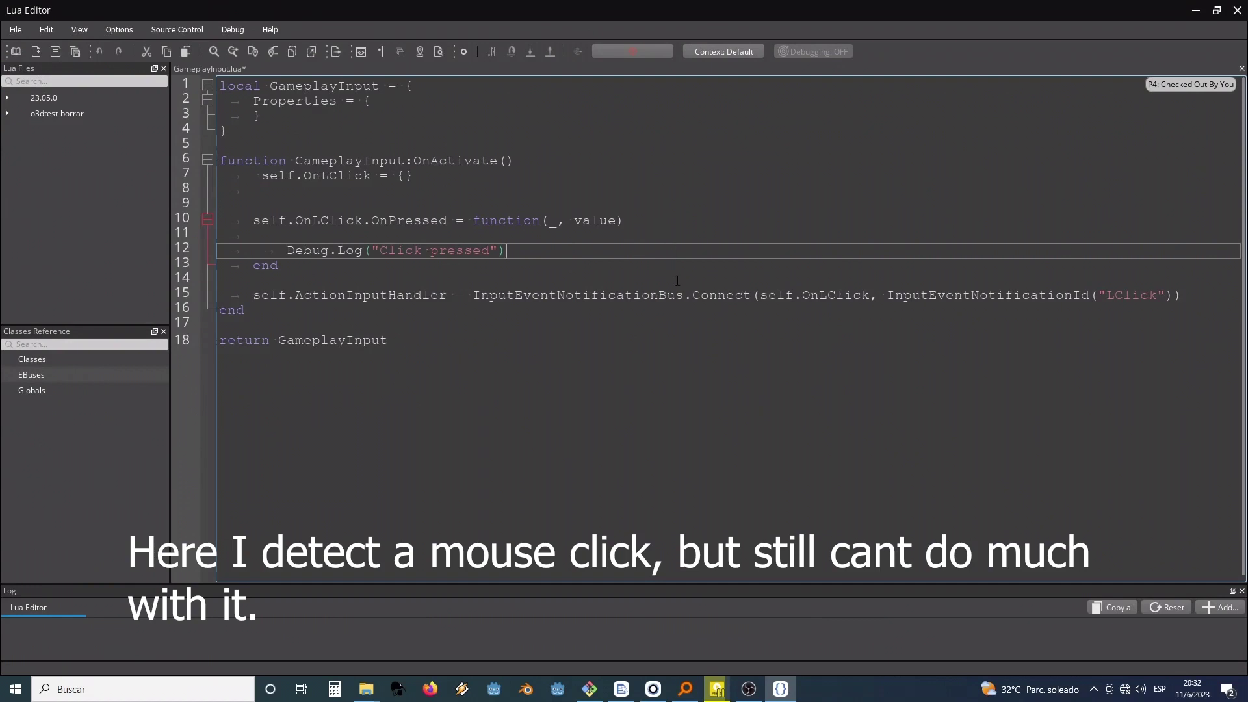
# Step: Return to the O3DE Editor, test the click logging at two terrain spots in game mode, and exit game mode
pyautogui.hotkey('alt', 'Tab')
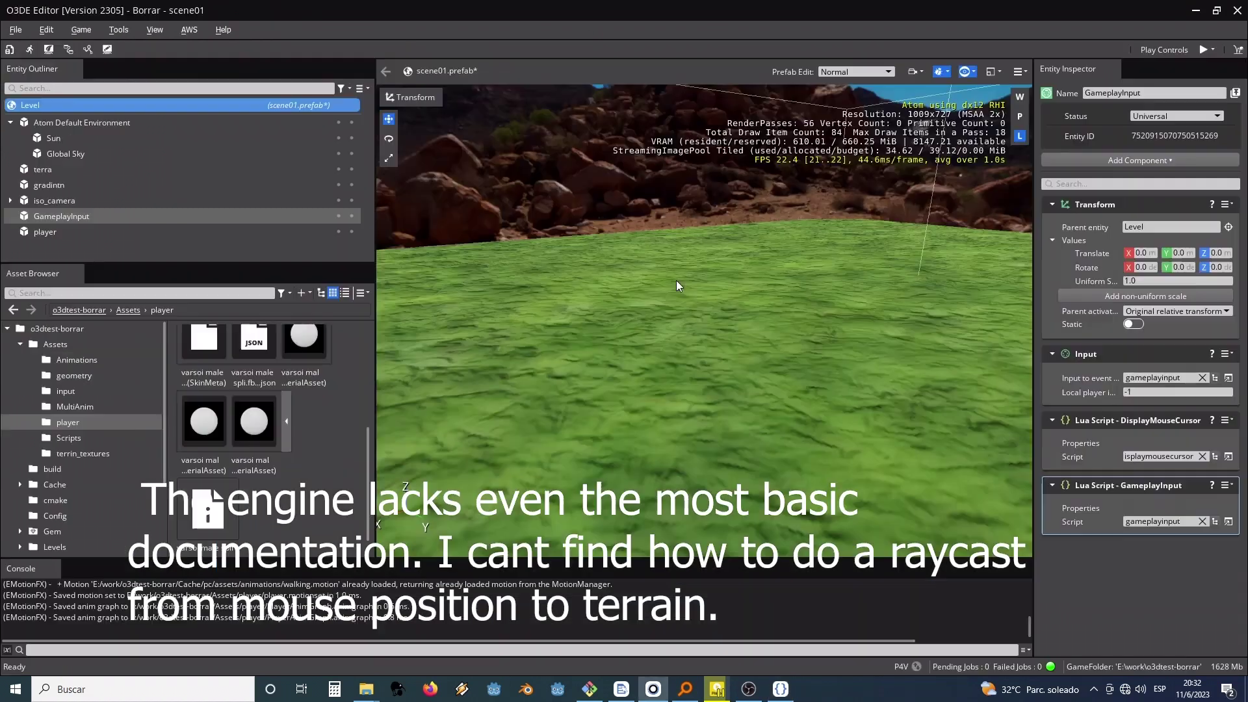
pyautogui.hotkey('ctrl', 'g')
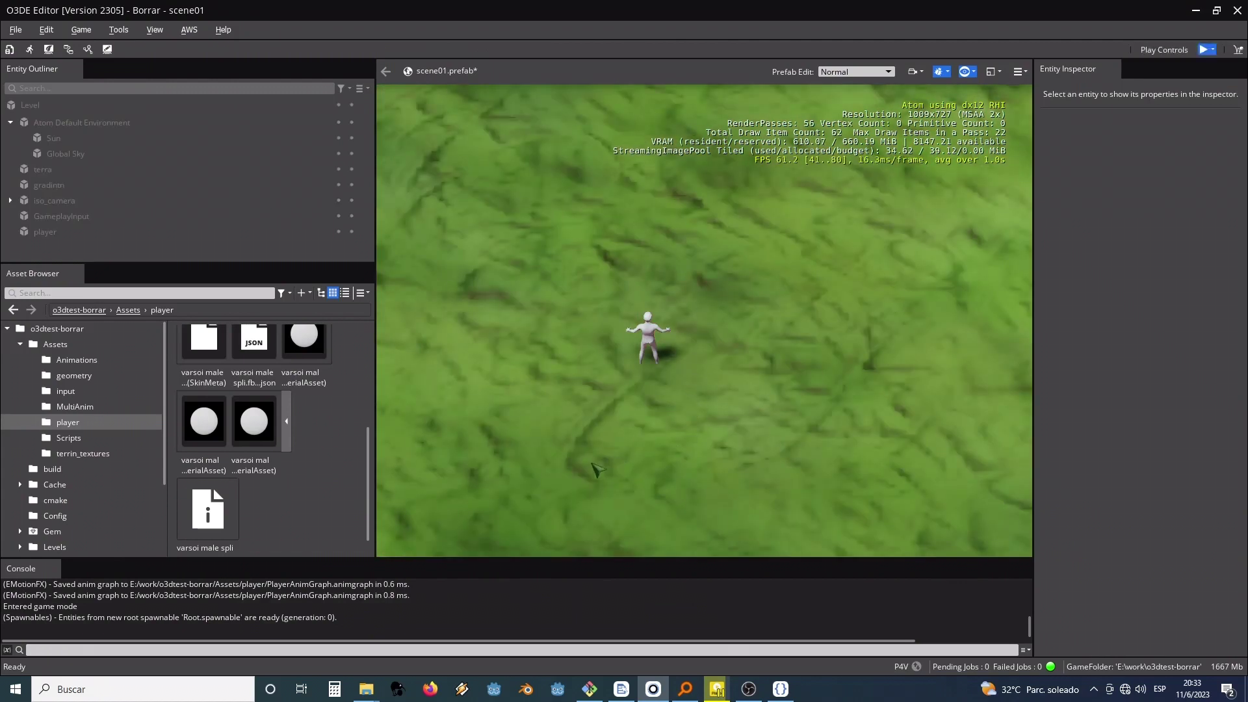
pyautogui.click(558, 464)
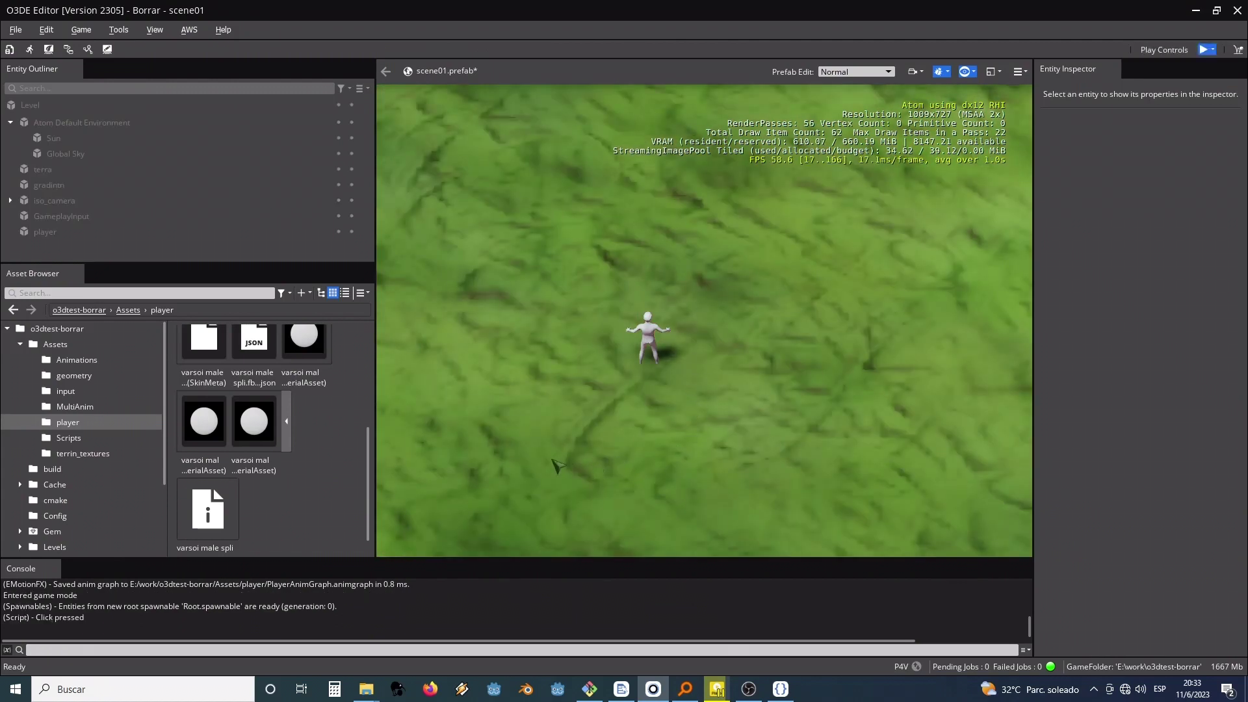
pyautogui.click(644, 464)
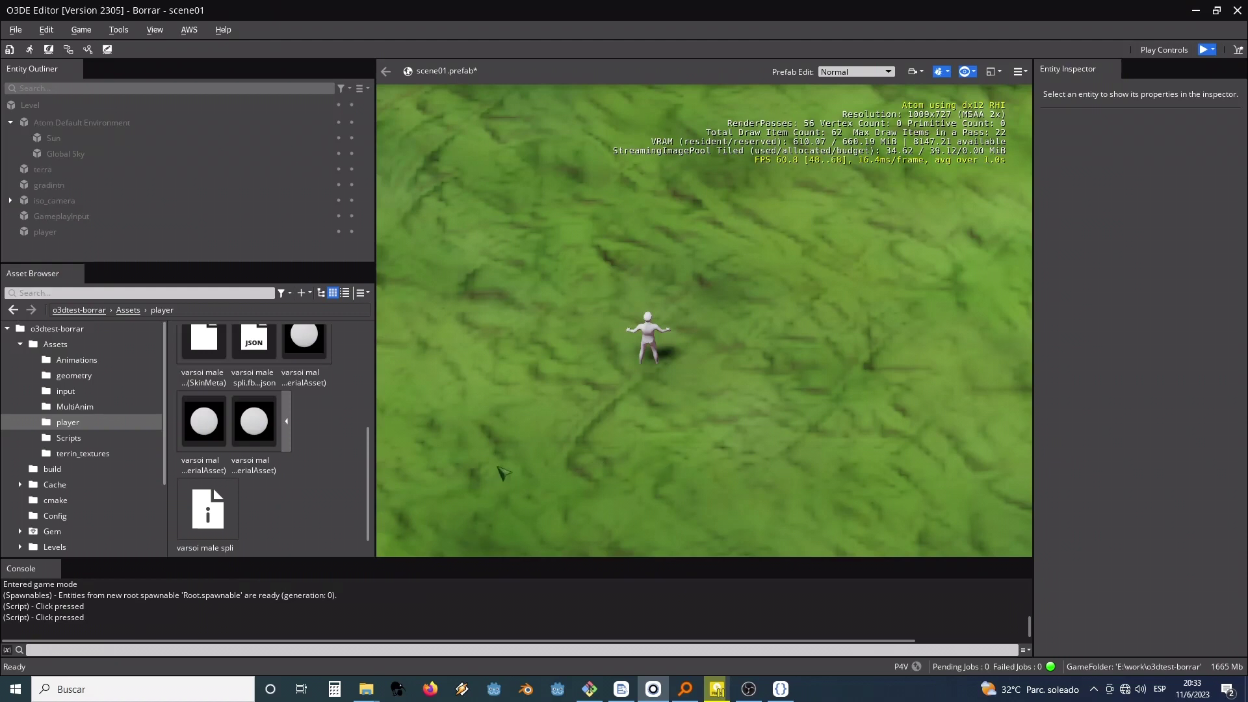
pyautogui.press('Escape')
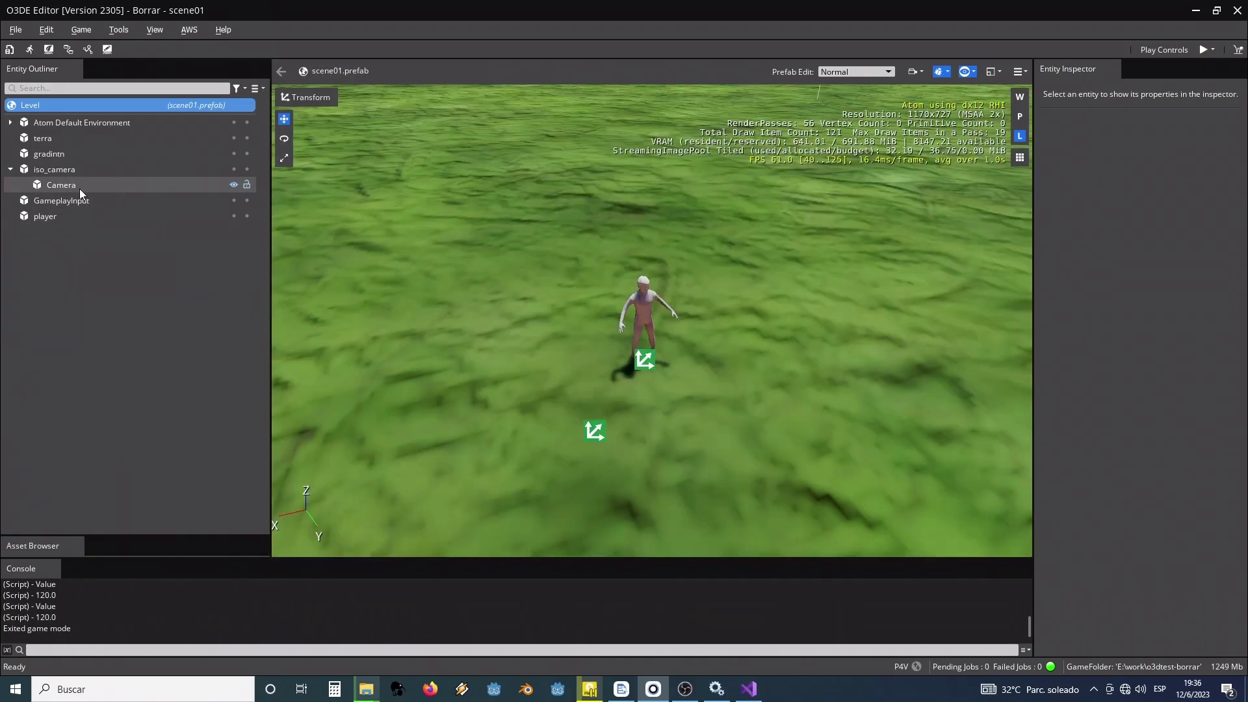
# Step: Inspect the Camera entity's settings, and open its parent iso_camera's isocamera script in a maximized Lua Editor
pyautogui.click(80, 187)
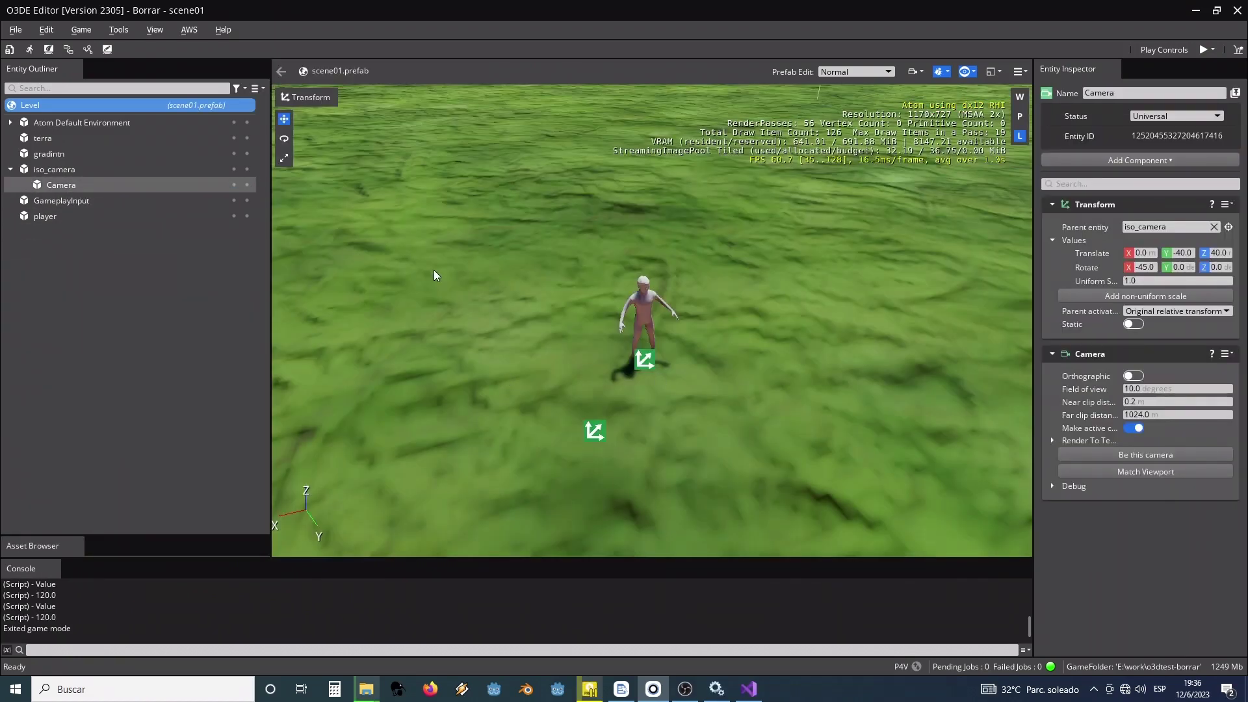
pyautogui.click(55, 169)
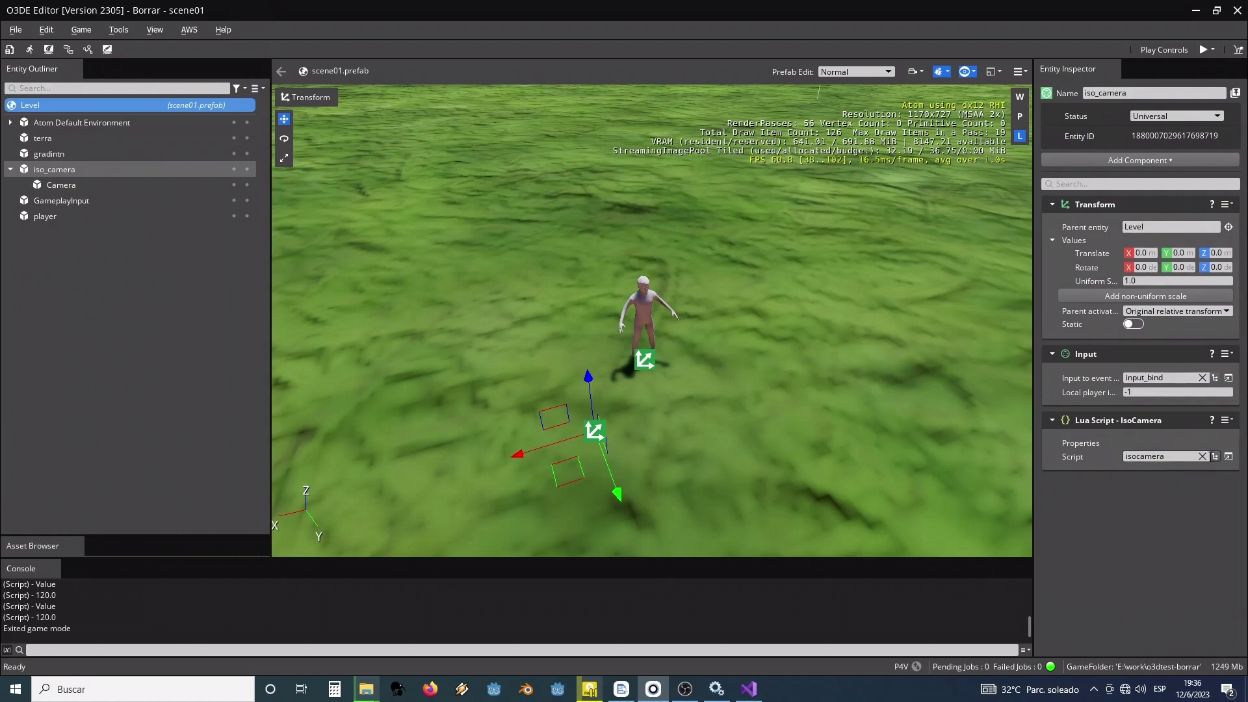
pyautogui.click(1229, 457)
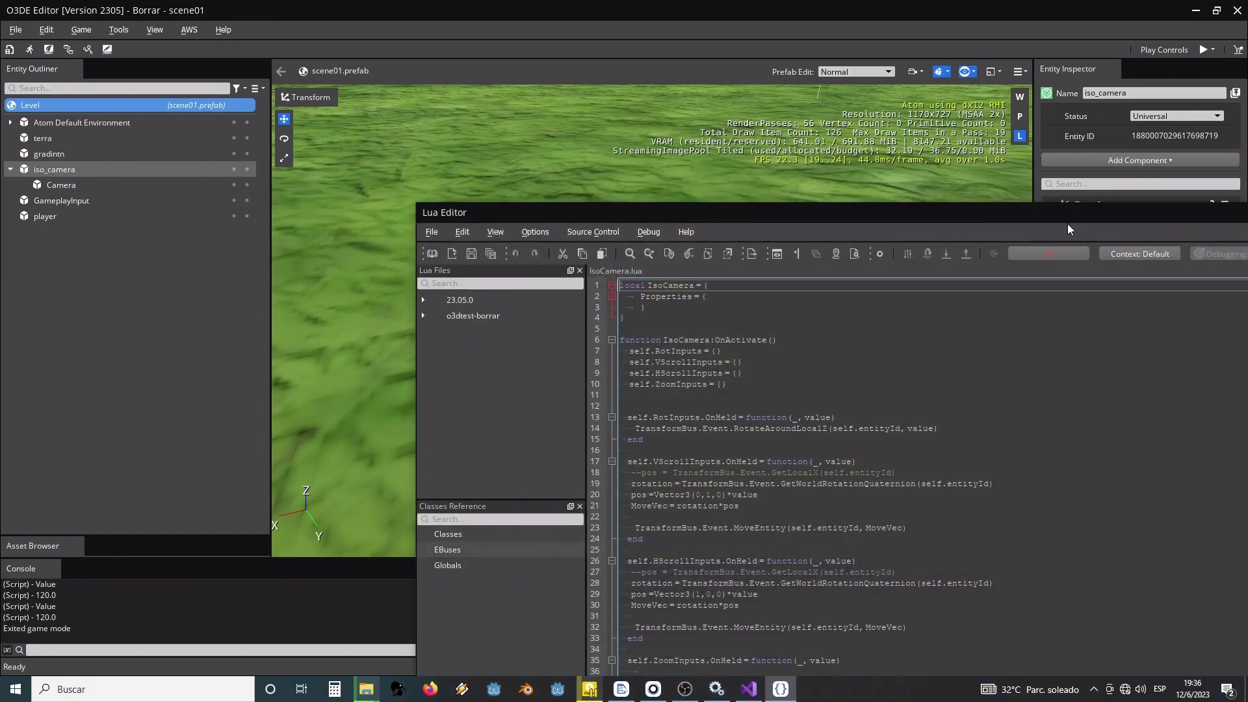
pyautogui.moveTo(1067, 224); pyautogui.dragTo(848, 144)
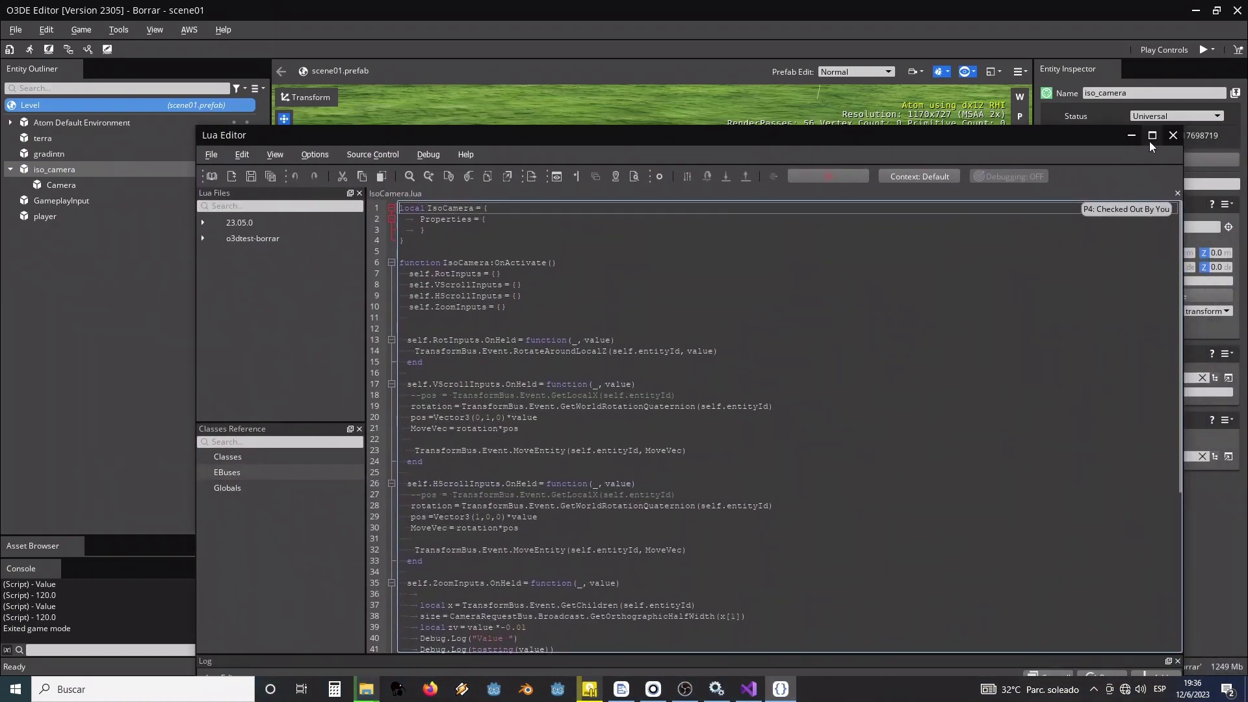
pyautogui.click(1149, 139)
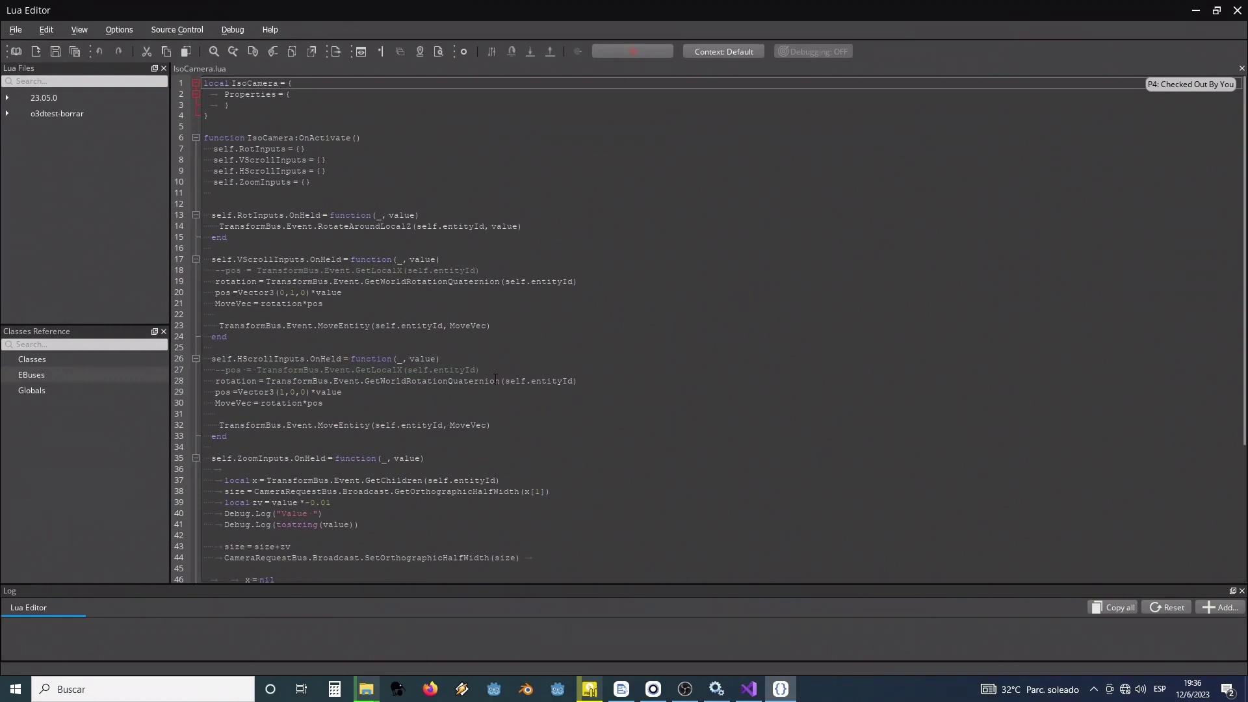
# Step: Enlarge the script text and, in the ZoomInputs.OnHeld function, replace the GetOrthographicHalfWidth(x[1]) call with GetFov()
pyautogui.keyDown('ctrl'); pyautogui.scroll(2, 495, 379); pyautogui.keyUp('ctrl')
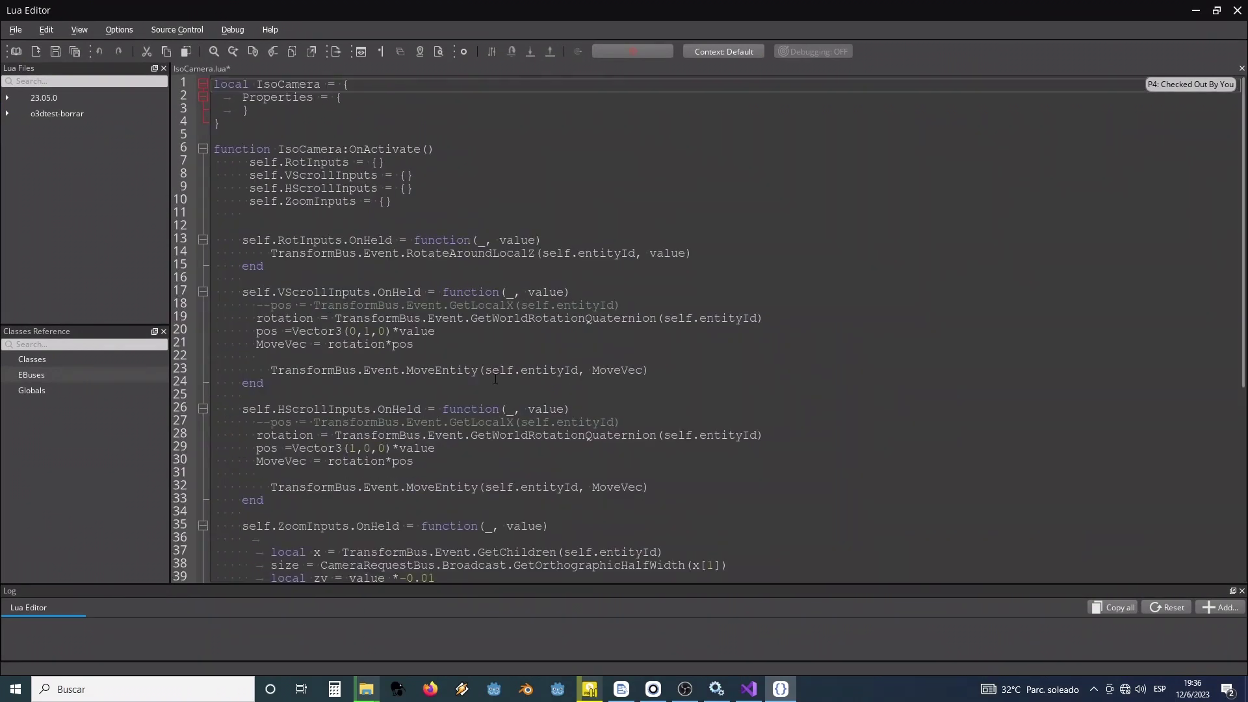
pyautogui.keyDown('ctrl'); pyautogui.scroll(2, 496, 378); pyautogui.keyUp('ctrl')
pyautogui.scroll(-8, 491, 379)
pyautogui.scroll(1, 488, 361)
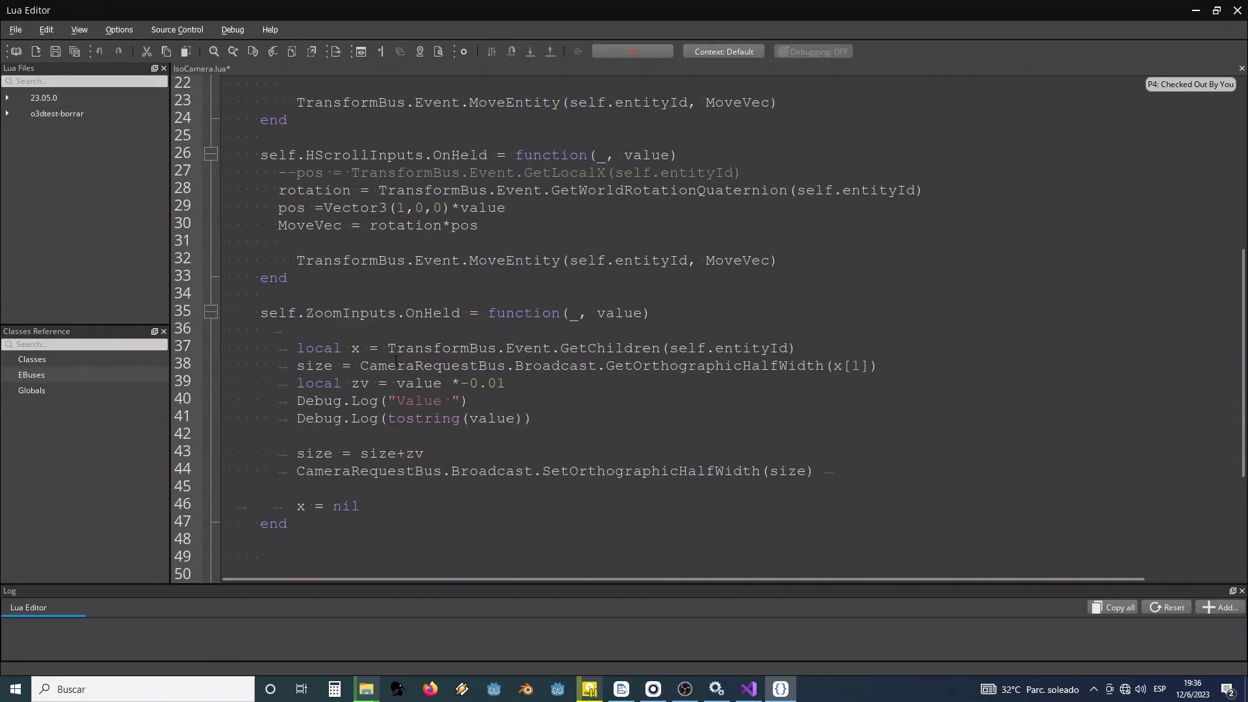
pyautogui.doubleClick(635, 371)
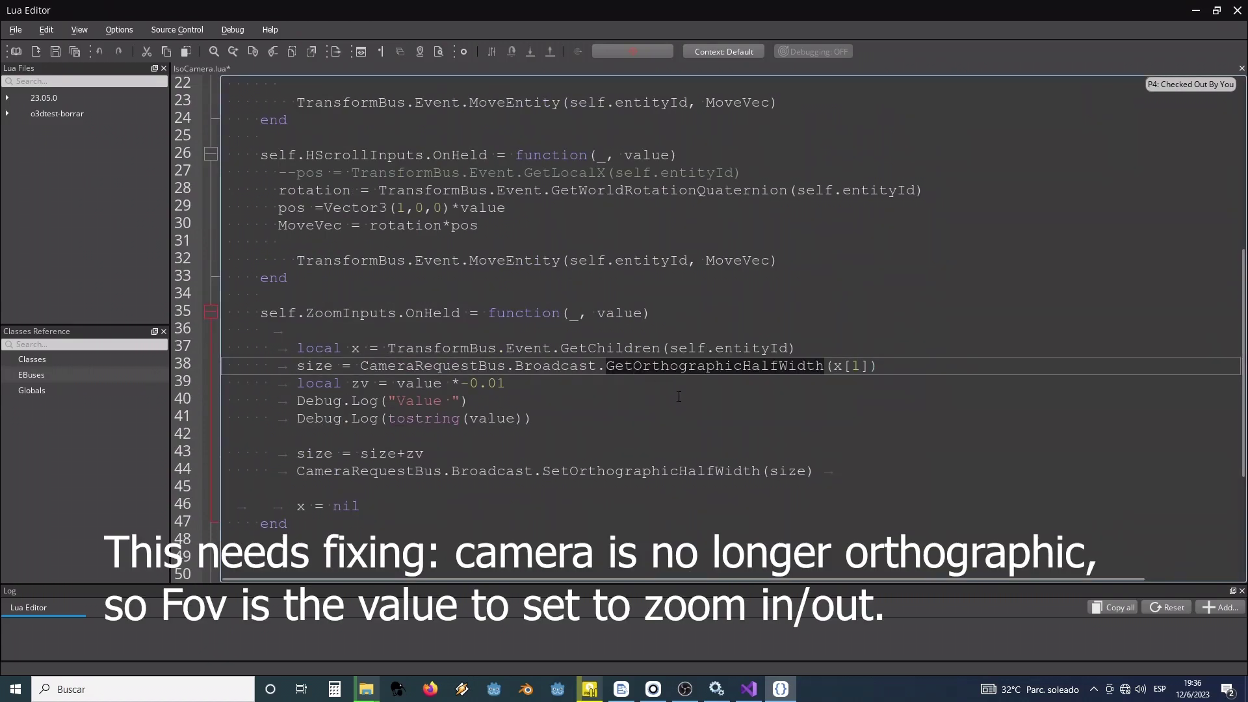
pyautogui.press('BackSpace')
pyautogui.write('Fov')
pyautogui.press('Delete')
pyautogui.press('Delete')
pyautogui.press('Delete')
pyautogui.press('Delete')
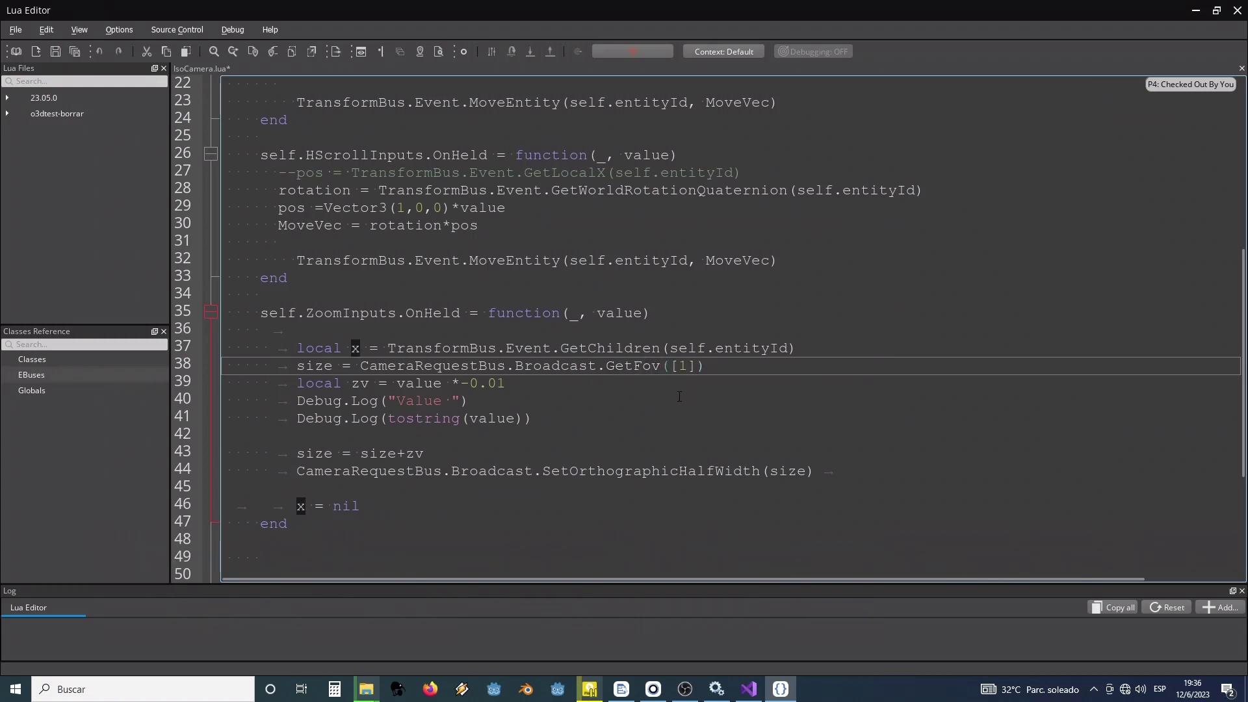
# Step: Replace the SetOrthographicHalfWidth call in the ZoomInputs.OnHeld function with SetFov, keeping size as its argument
pyautogui.press('Down')
pyautogui.press('Down')
pyautogui.press('Down')
pyautogui.press('Down')
pyautogui.press('Down')
pyautogui.press('Down')
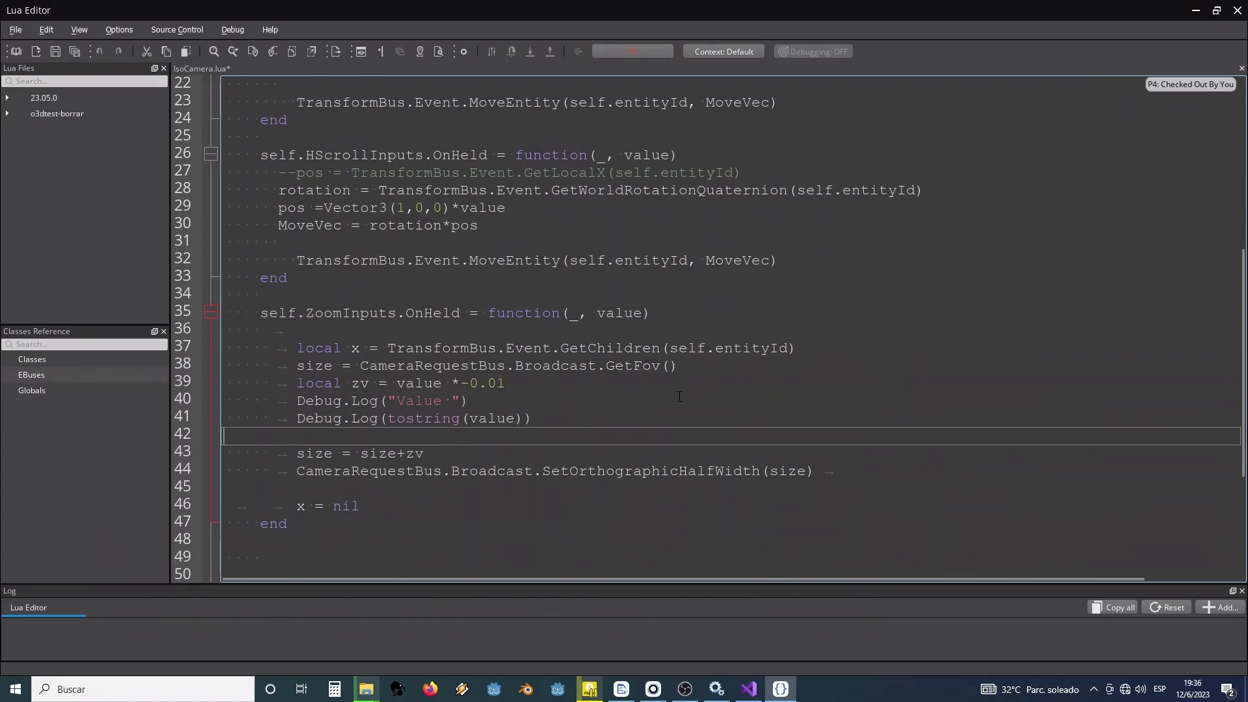
pyautogui.press('Left')
pyautogui.press('Left')
pyautogui.press('Left')
pyautogui.press('Left')
pyautogui.press('Left')
pyautogui.press('Left')
pyautogui.hotkey('ctrl', 'shift', 'Right')
pyautogui.press('Delete')
pyautogui.write('F')
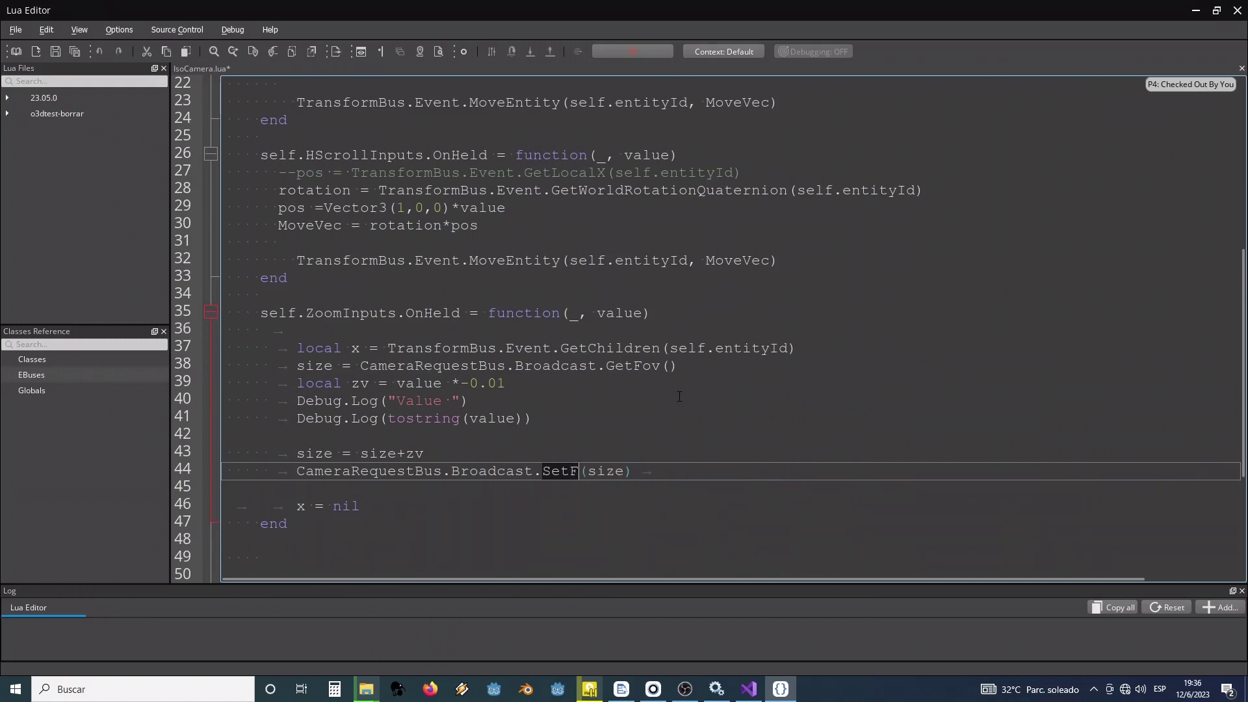
pyautogui.write('ov')
# Step: Set the zoom multiplier in the zv line to -0.1 and save the IsoCamera script
pyautogui.press('Up')
pyautogui.press('Up')
pyautogui.press('Up')
pyautogui.press('Up')
pyautogui.press('Up')
pyautogui.press('BackSpace')
pyautogui.press('BackSpace')
pyautogui.write('1')
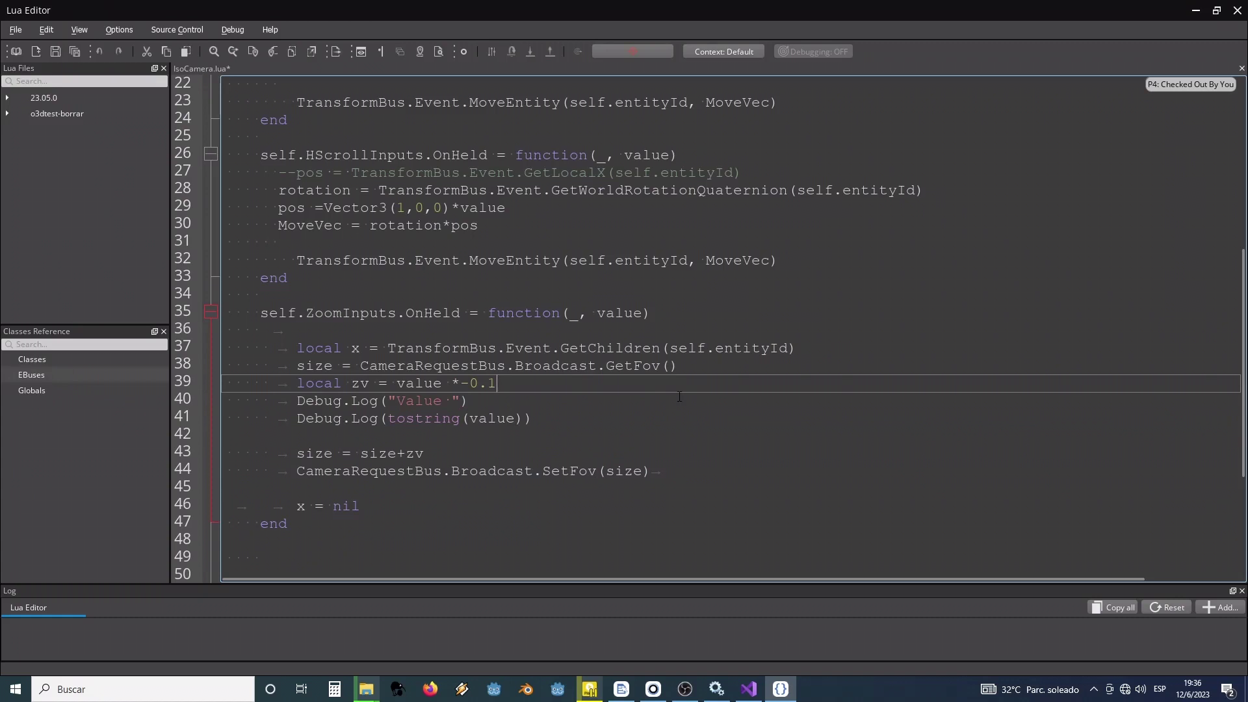
pyautogui.hotkey('ctrl', 's')
# Step: Switch to the O3DE Editor, run the level in game mode to test the camera zoom, and exit game mode
pyautogui.hotkey('alt', 'Tab')
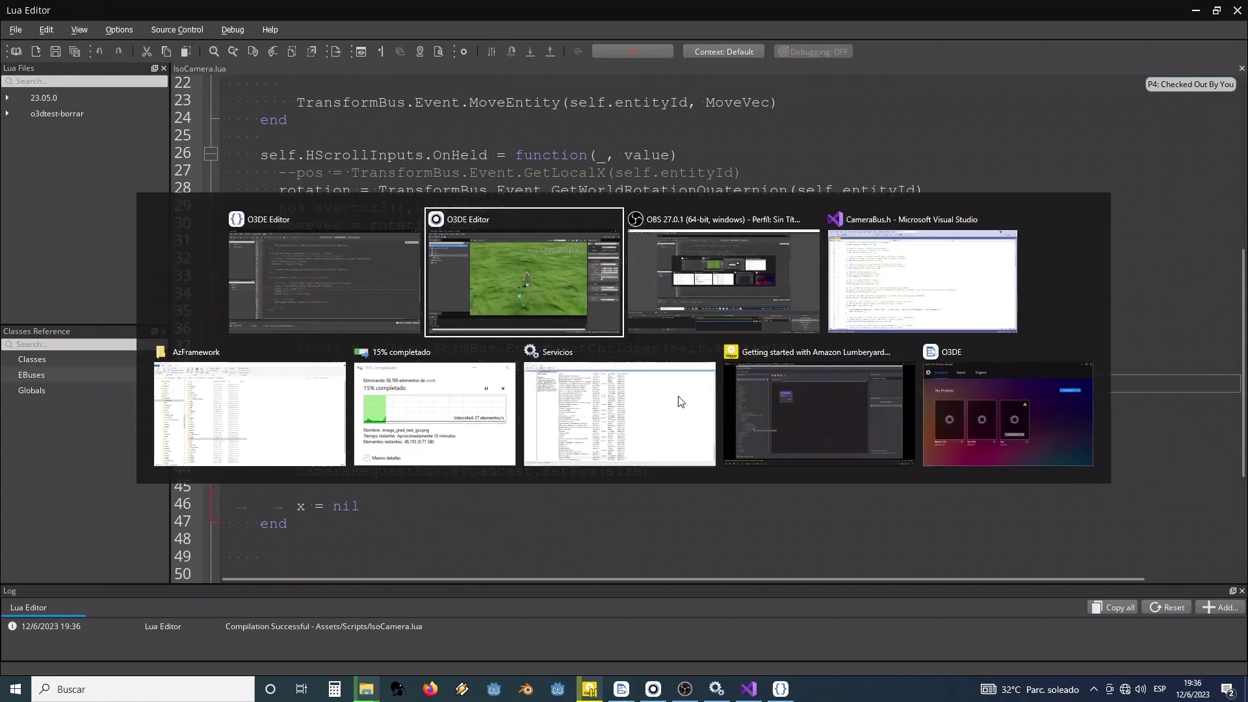
pyautogui.hotkey('ctrl', 'g')
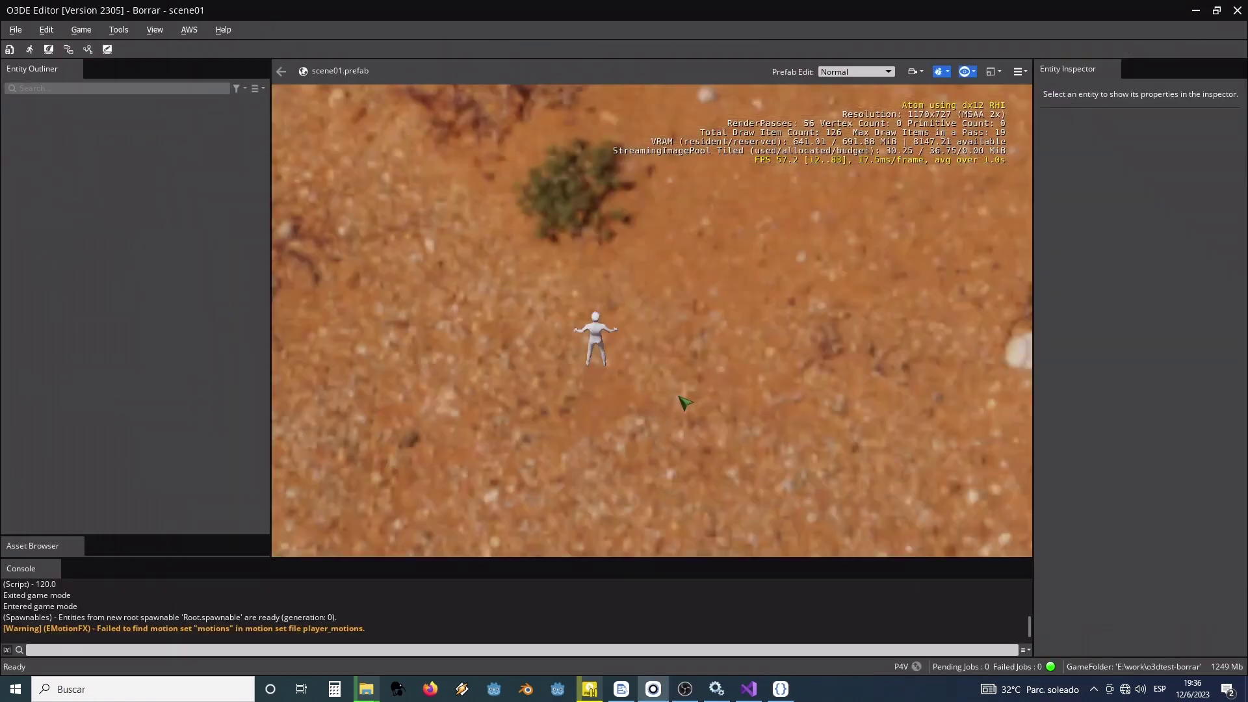
pyautogui.press('Escape')
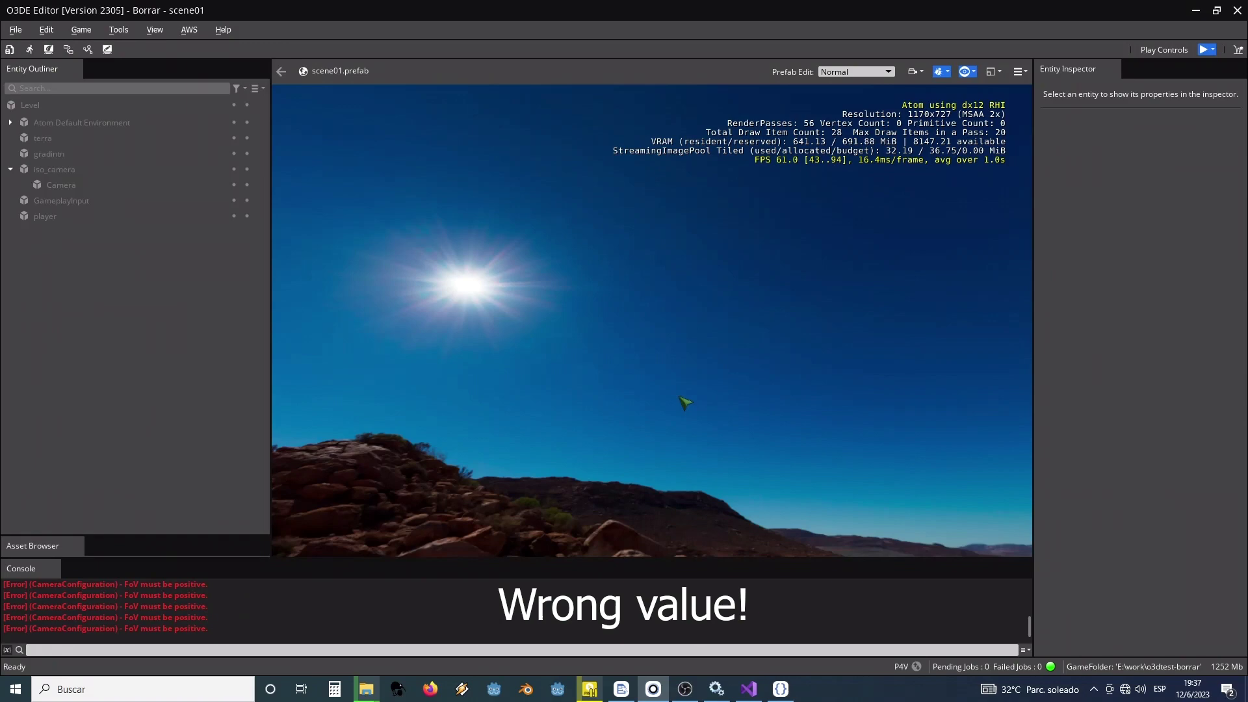
pyautogui.press('Escape')
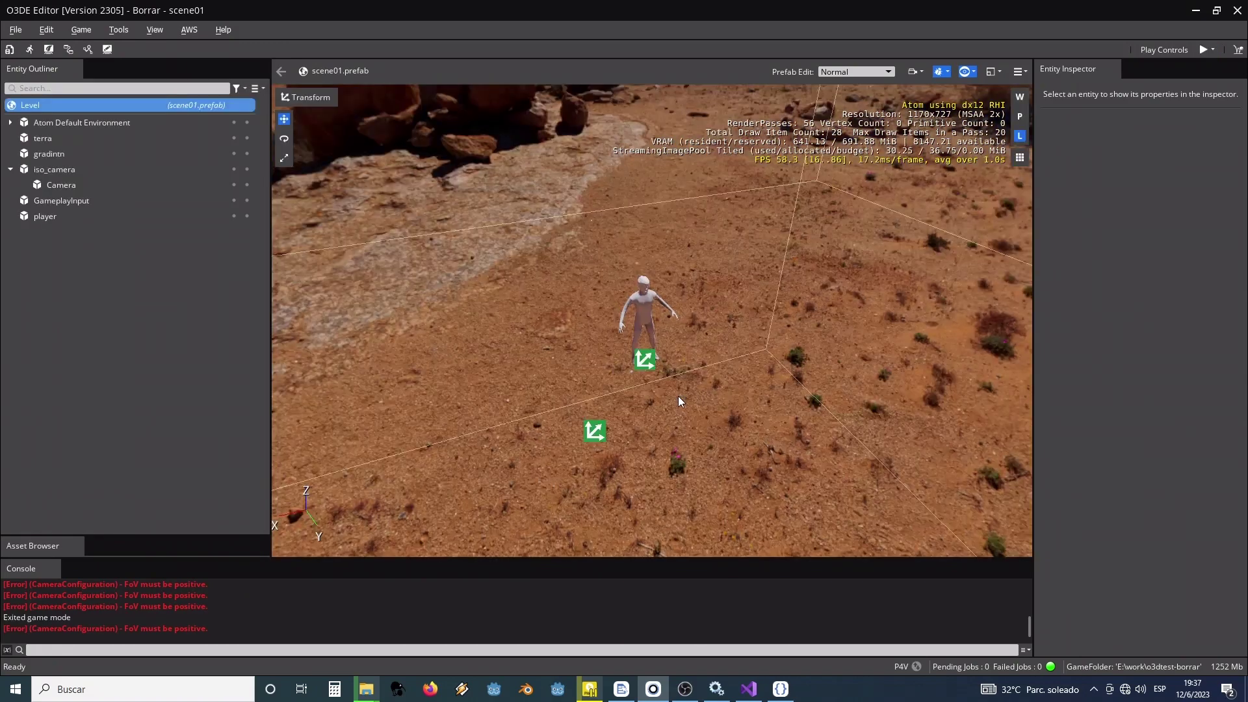
# Step: Return to the Lua Editor, set the zoom multiplier in the zv line to -0.02, and save the script
pyautogui.hotkey('alt', 'Tab')
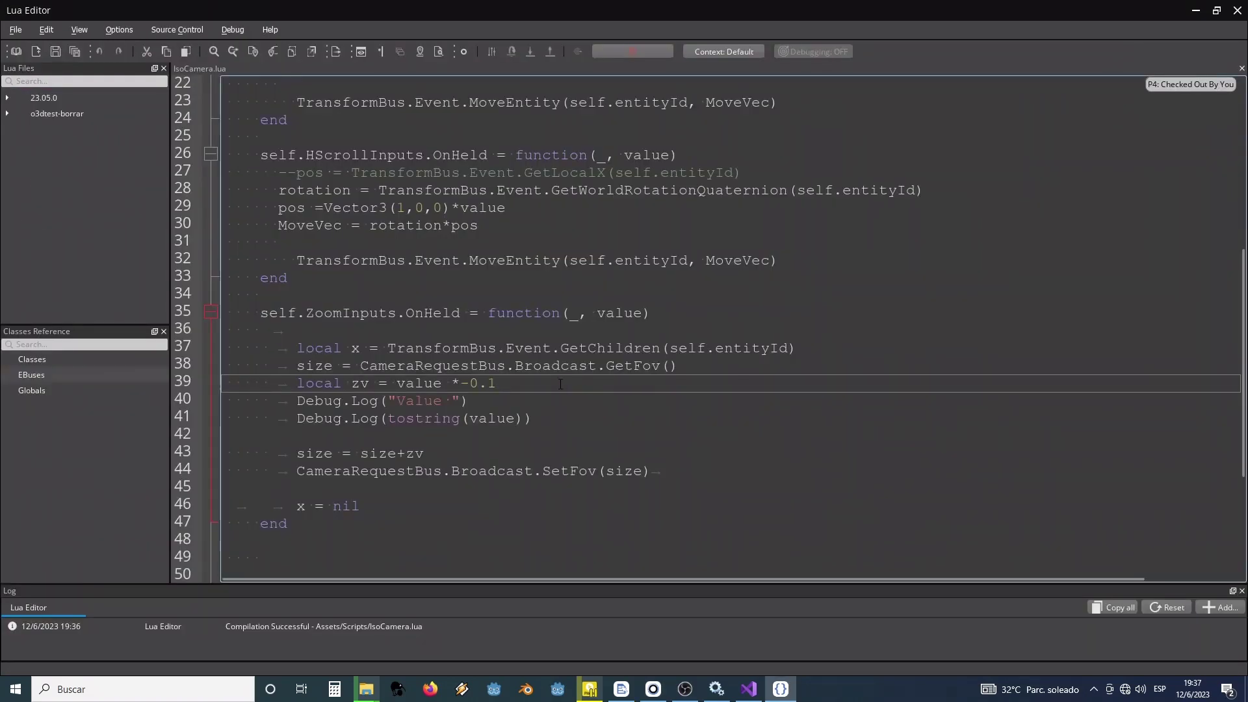
pyautogui.write('0')
pyautogui.press('Delete')
pyautogui.write('2')
pyautogui.hotkey('ctrl', 's')
# Step: Switch to the O3DE Editor and test zooming the camera in and out on the player in game mode
pyautogui.hotkey('alt', 'Tab')
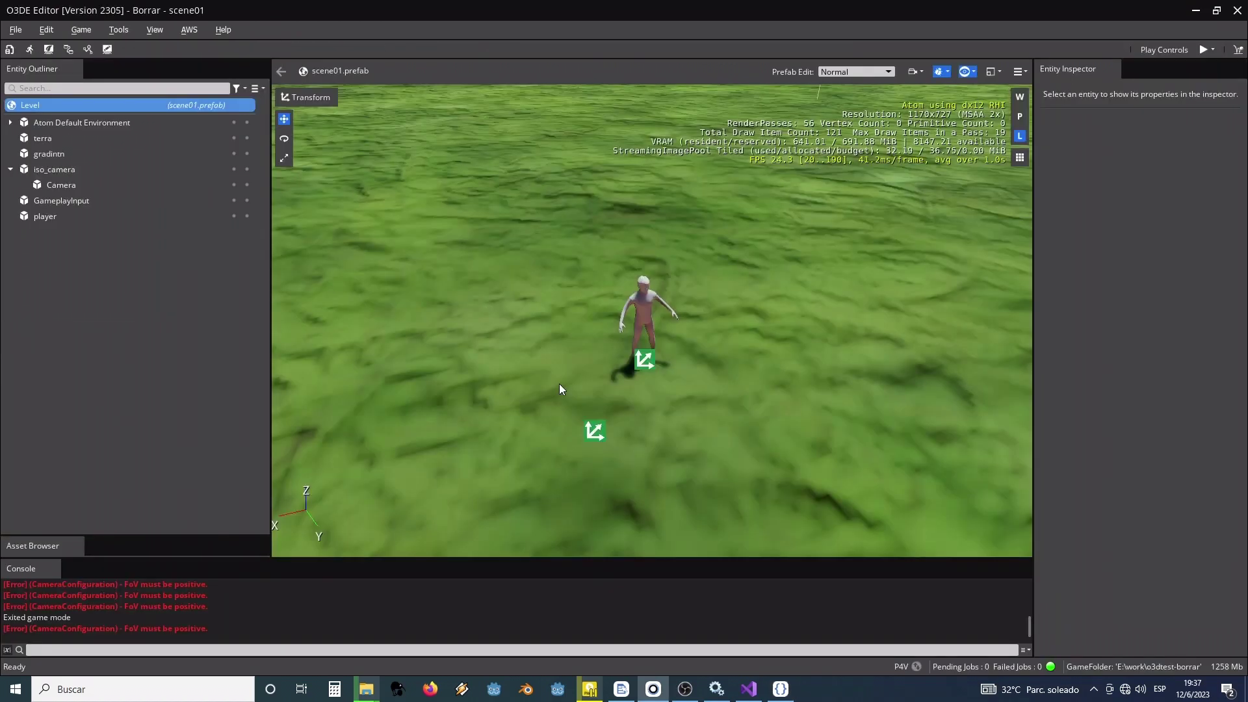
pyautogui.hotkey('ctrl', 'g')
pyautogui.press('Escape')
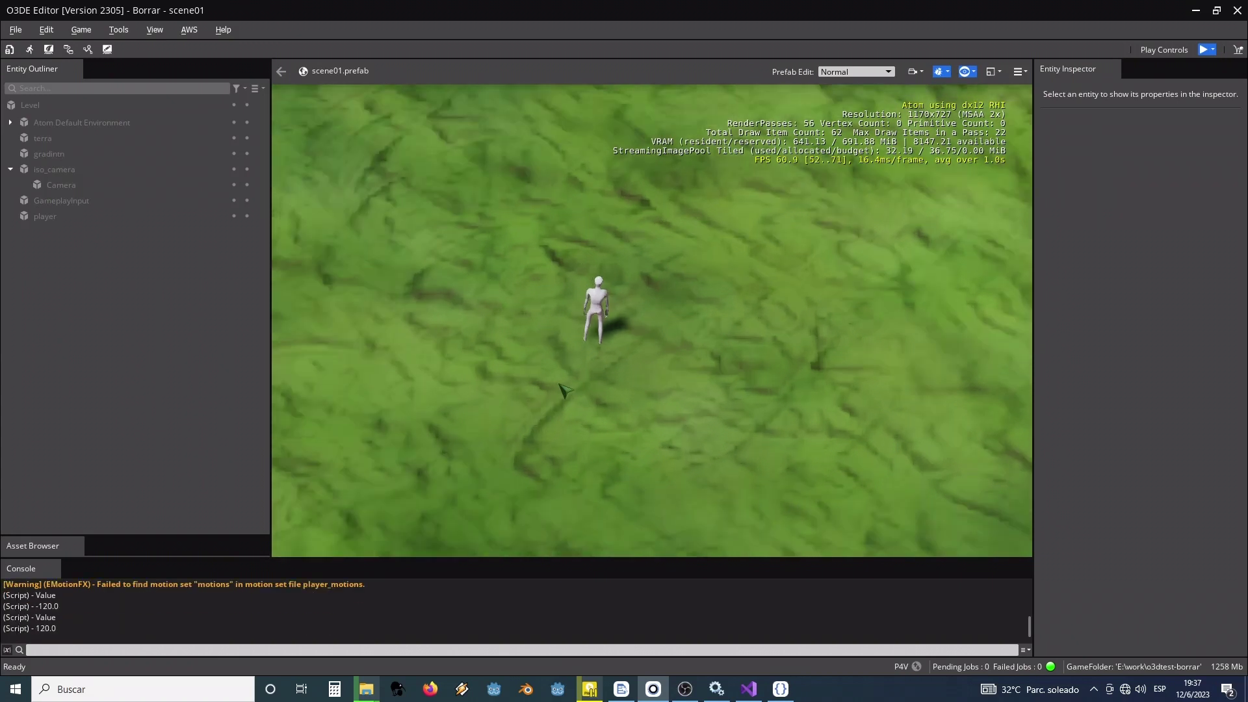
pyautogui.scroll(2, 564, 390)
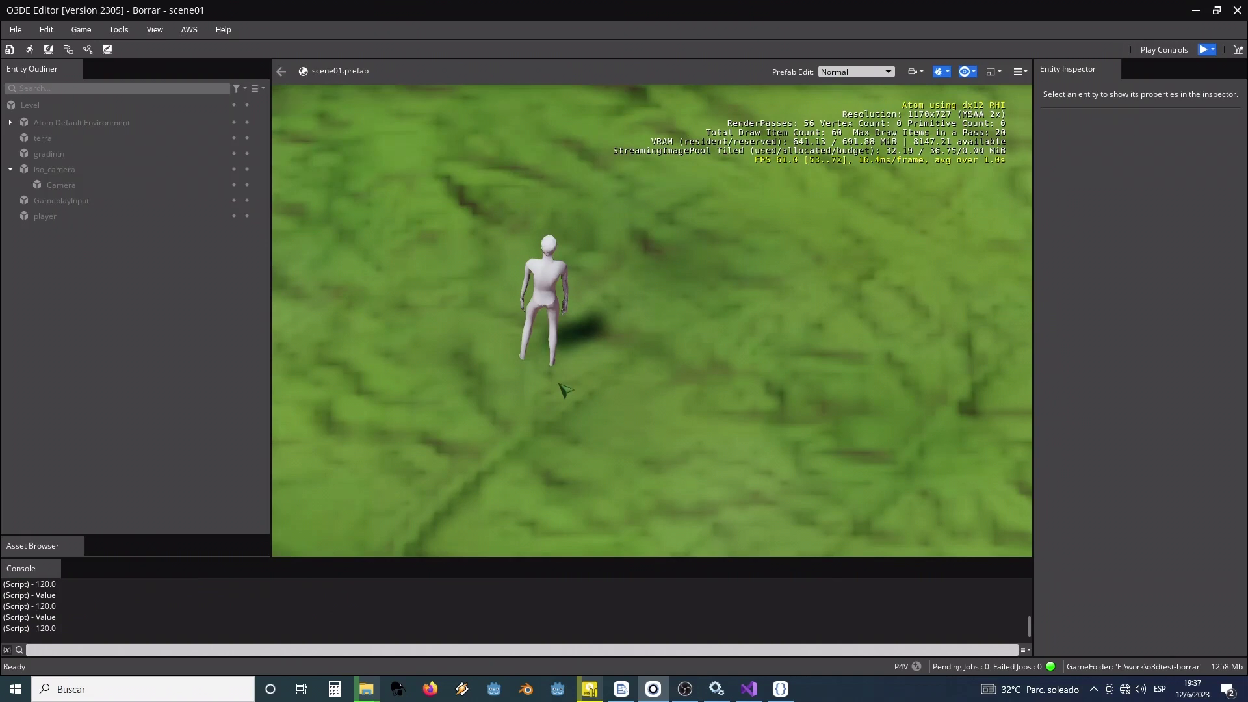
pyautogui.scroll(-3, 565, 390)
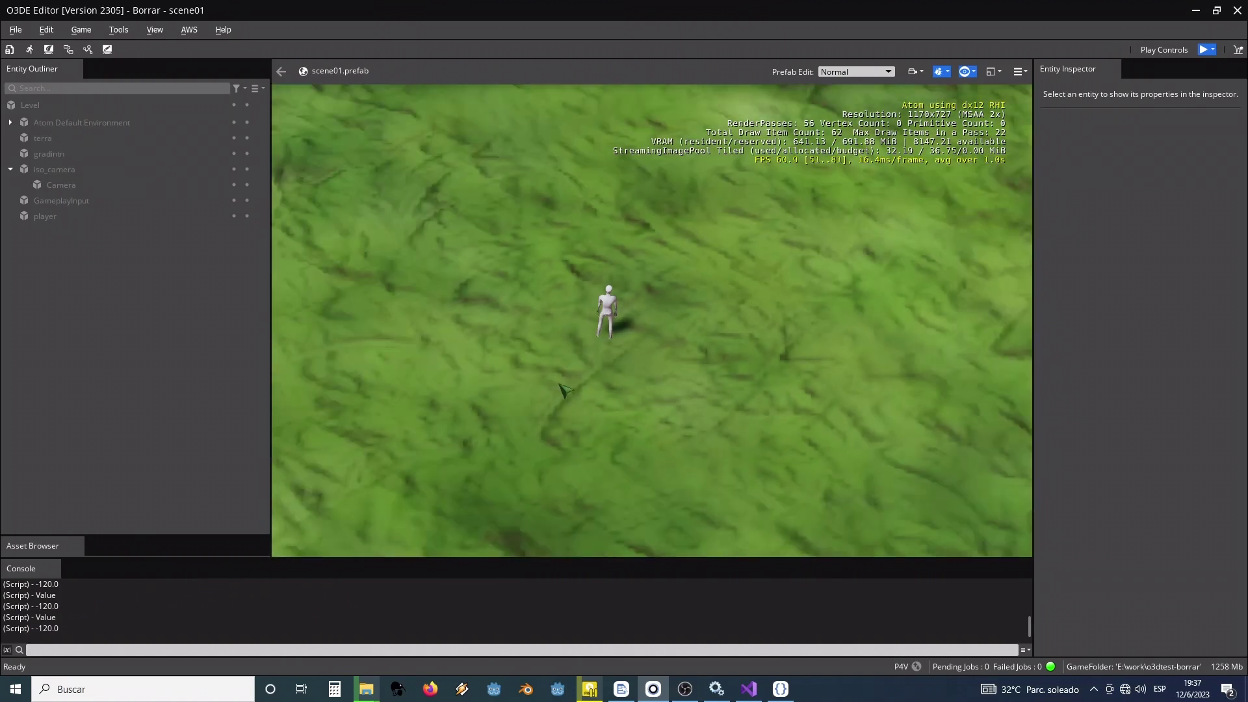
pyautogui.scroll(3, 565, 390)
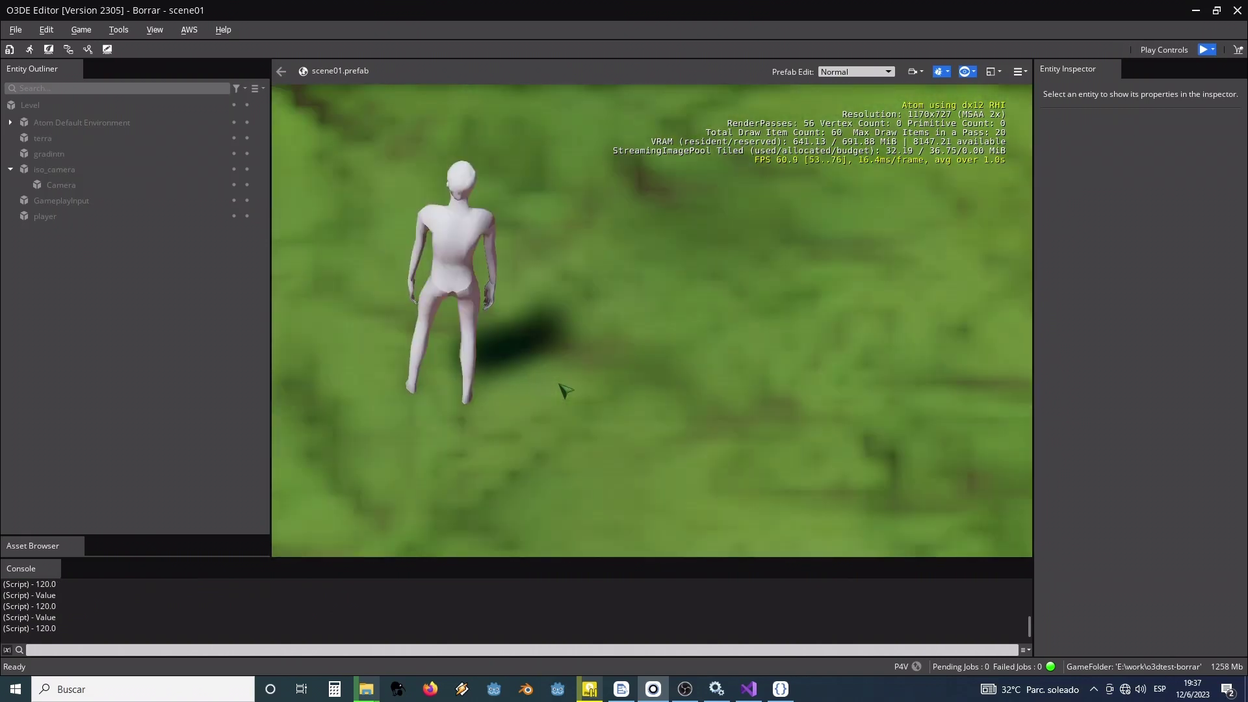
pyautogui.scroll(-3, 565, 390)
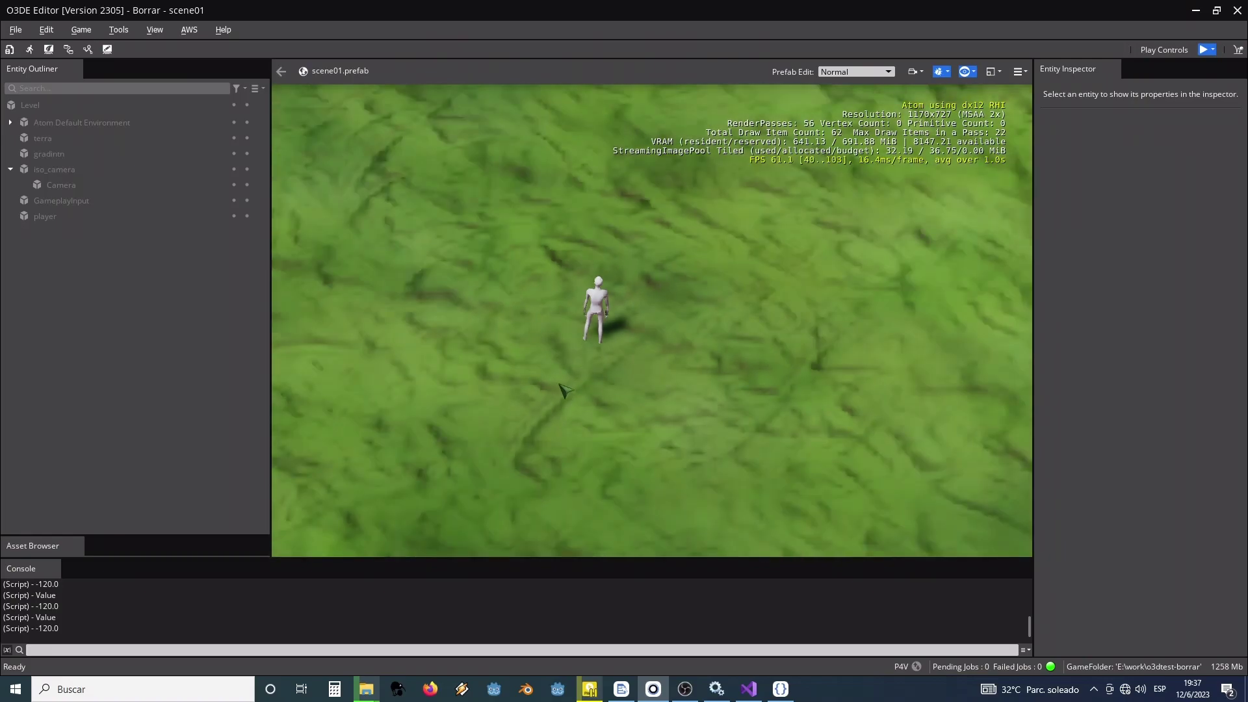